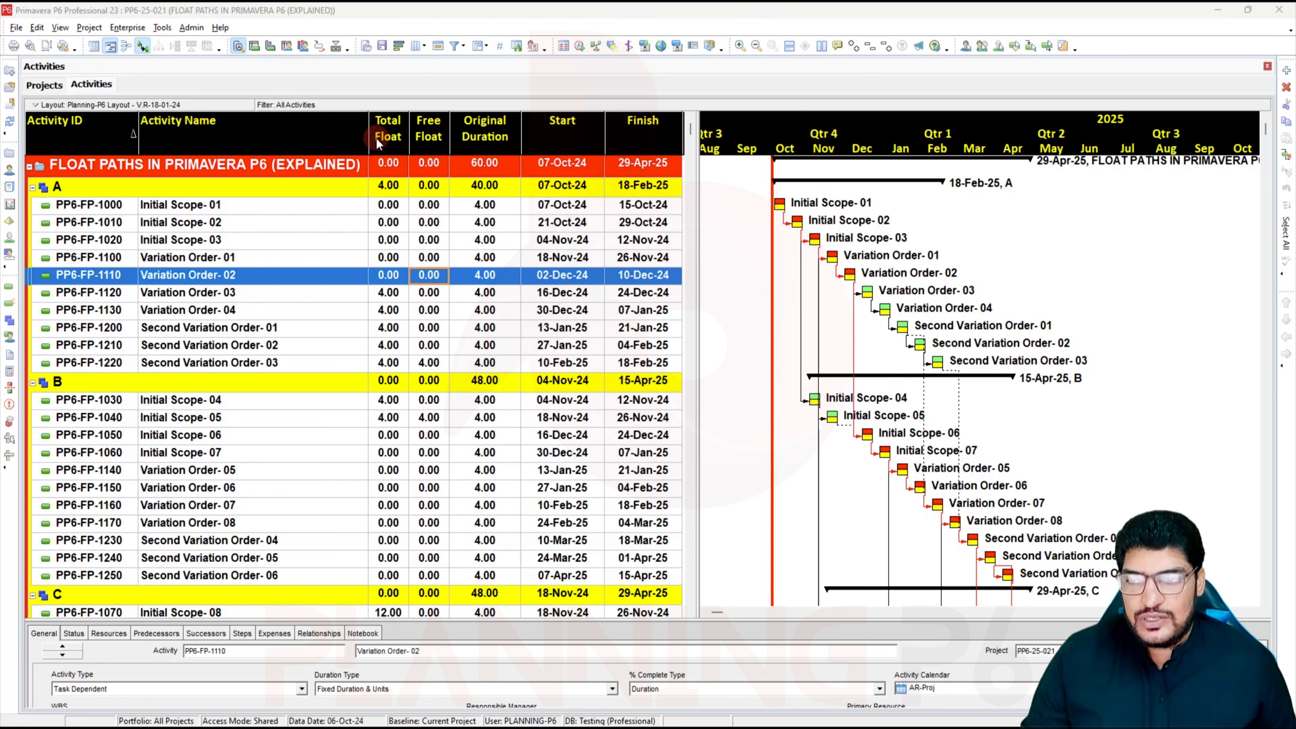
Step: Review the schedule dates of project PP6-25-021, including its Must Finish By date, and return to the activities
click(55, 89)
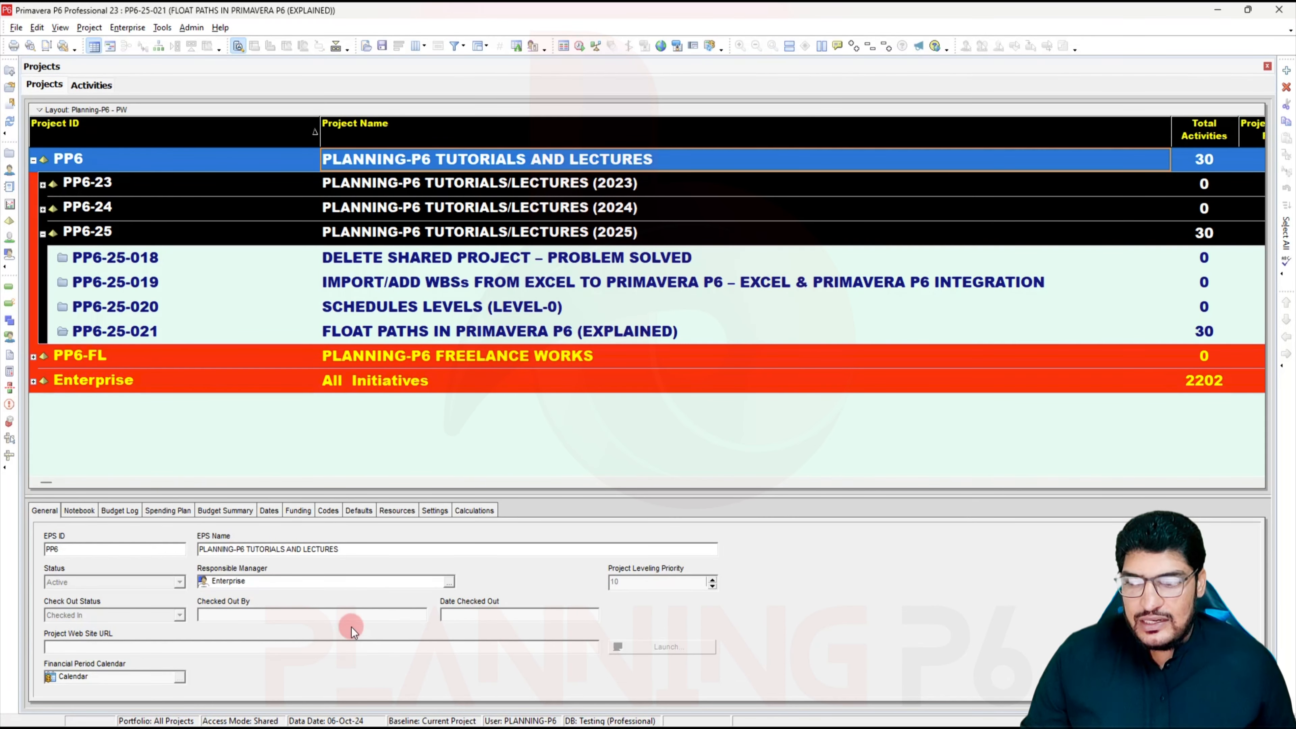
click(454, 332)
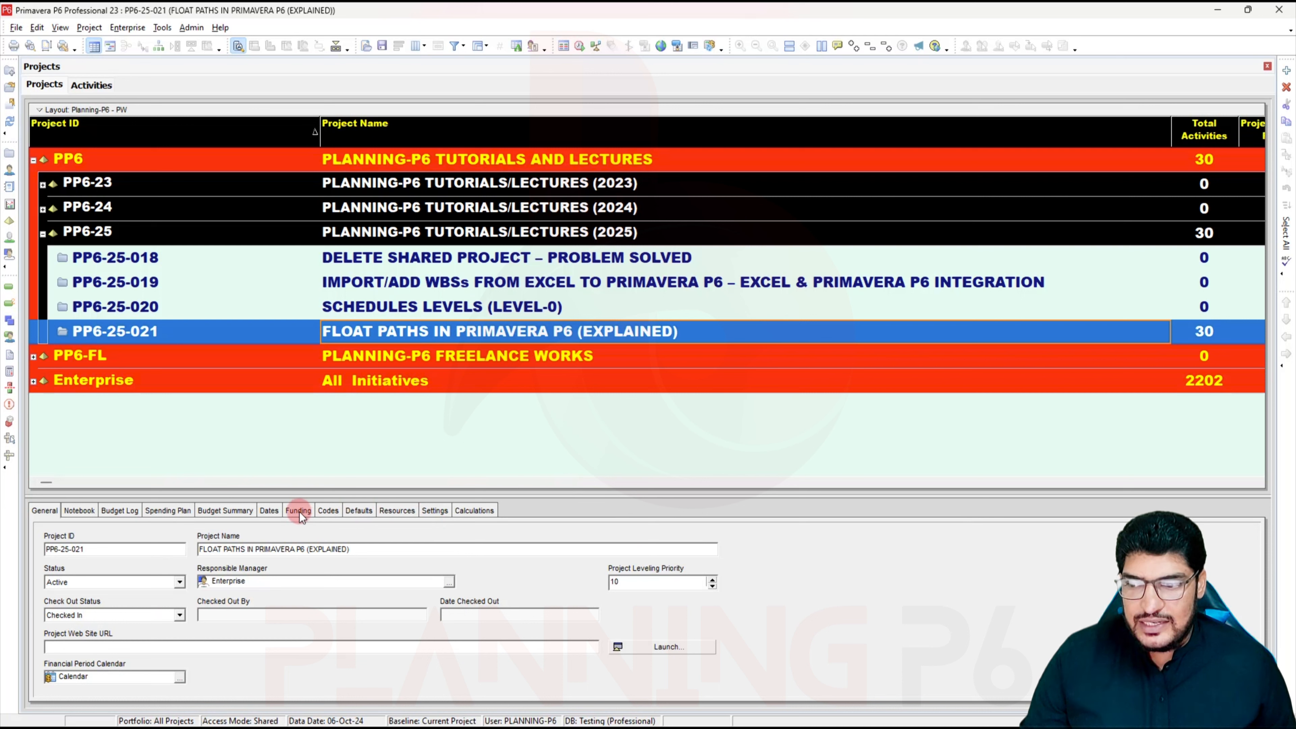
click(275, 511)
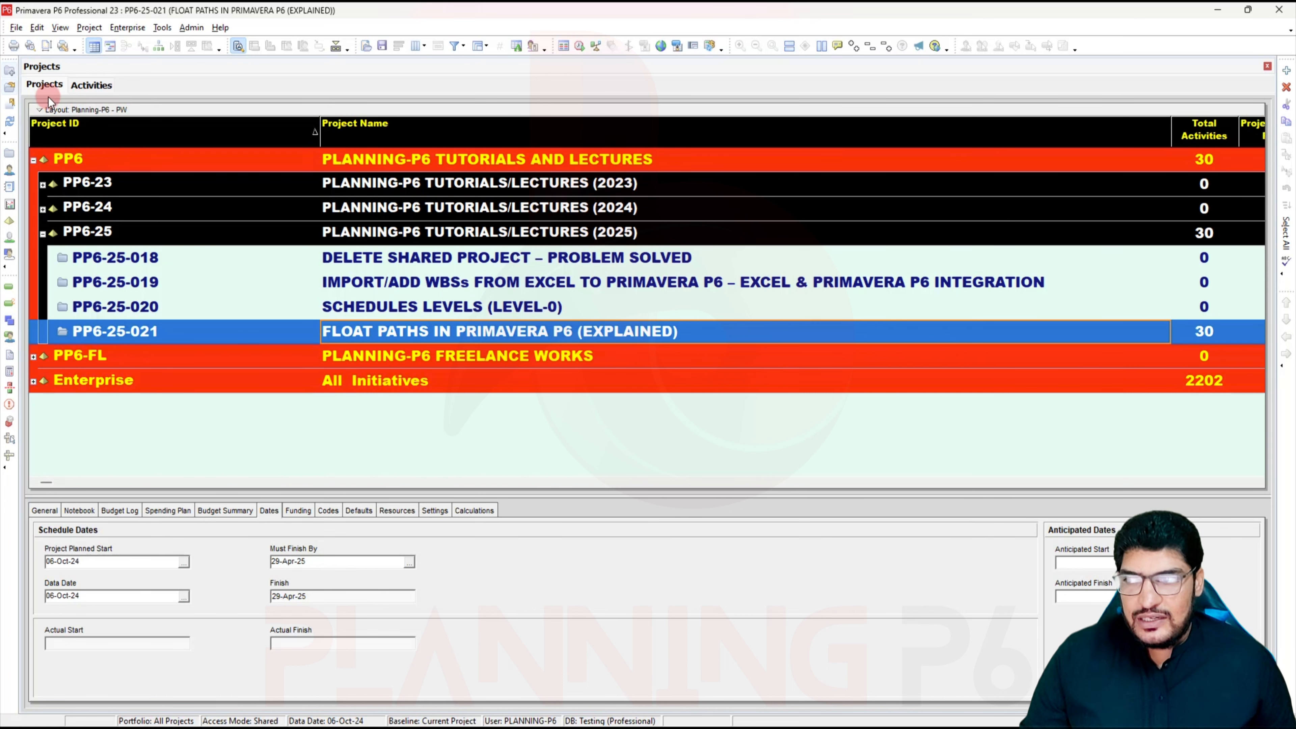
click(92, 84)
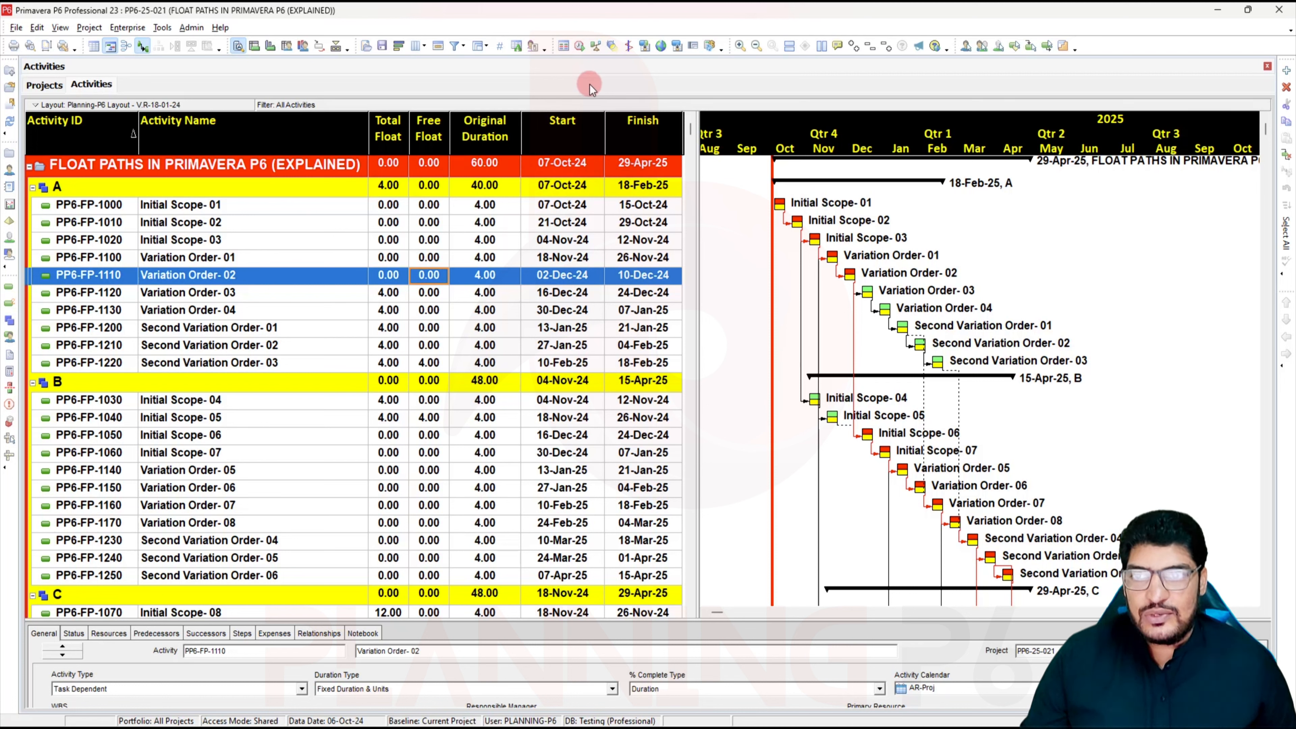
Step: Set the advanced schedule options to calculate multiple float paths using Total Float
click(580, 47)
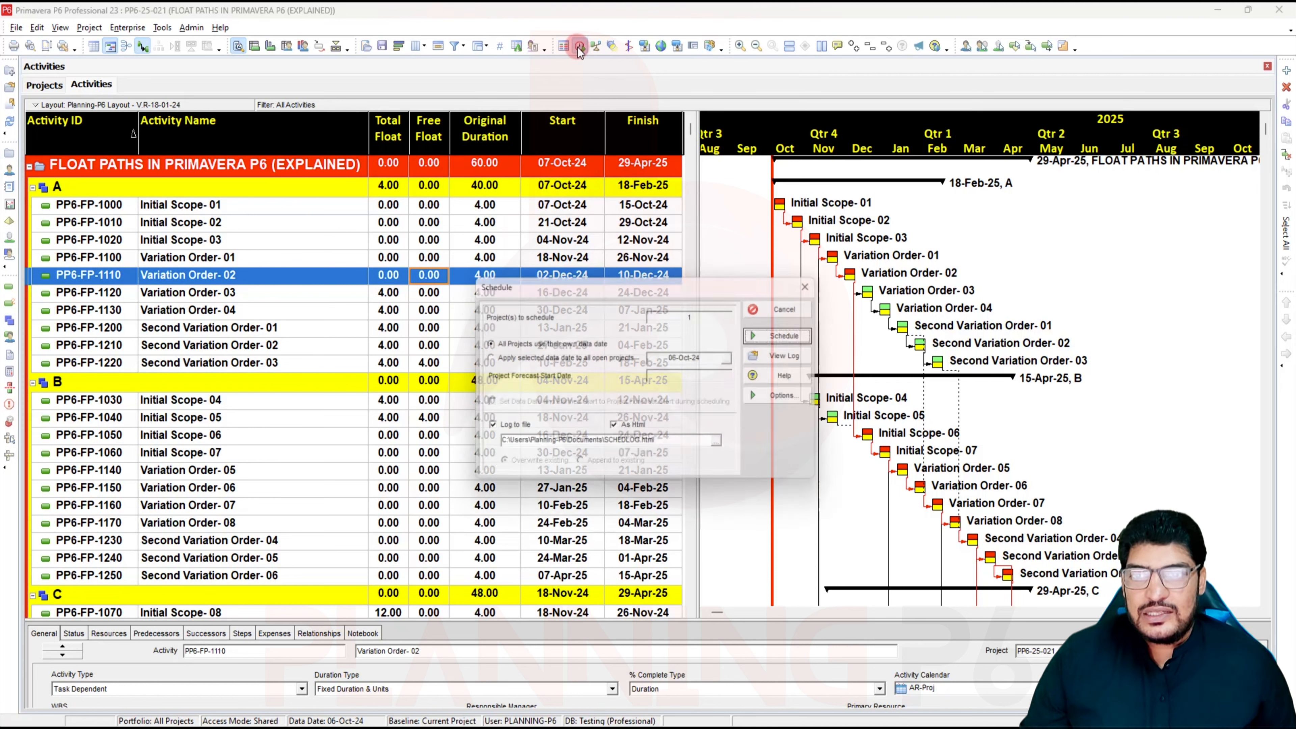
click(797, 405)
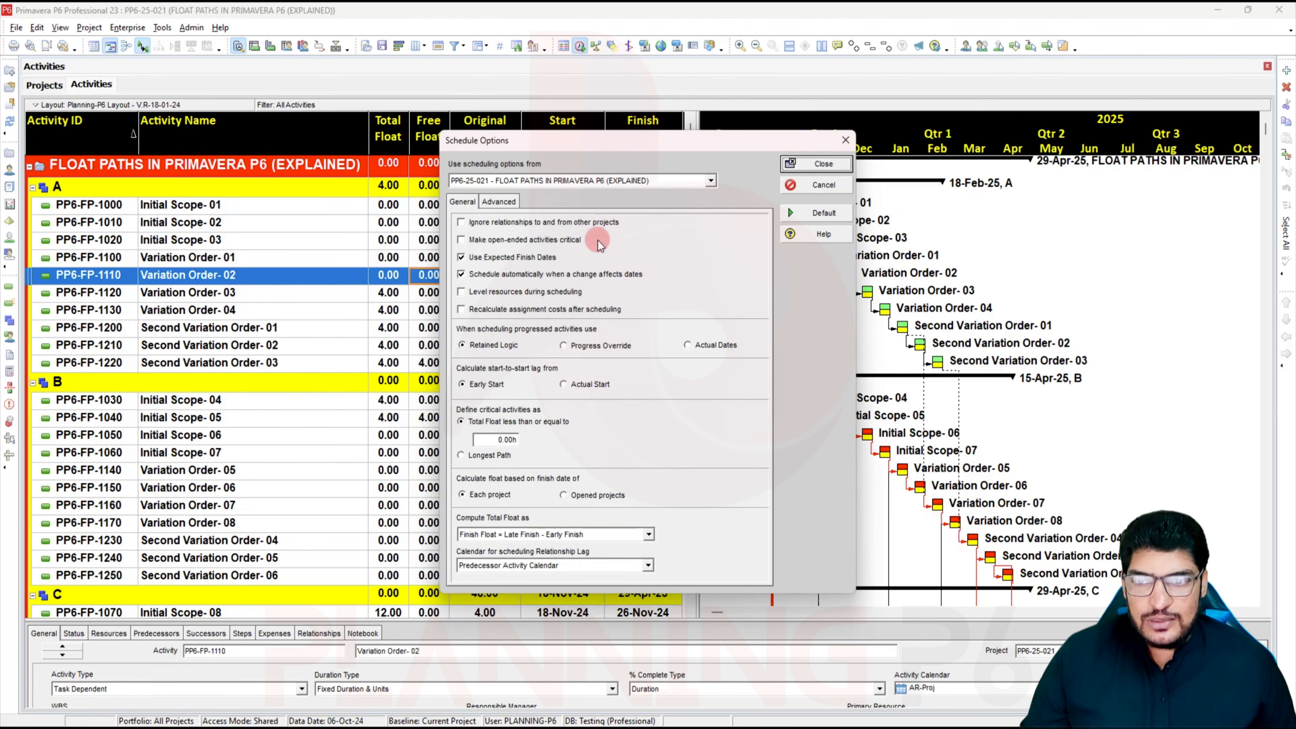
click(499, 202)
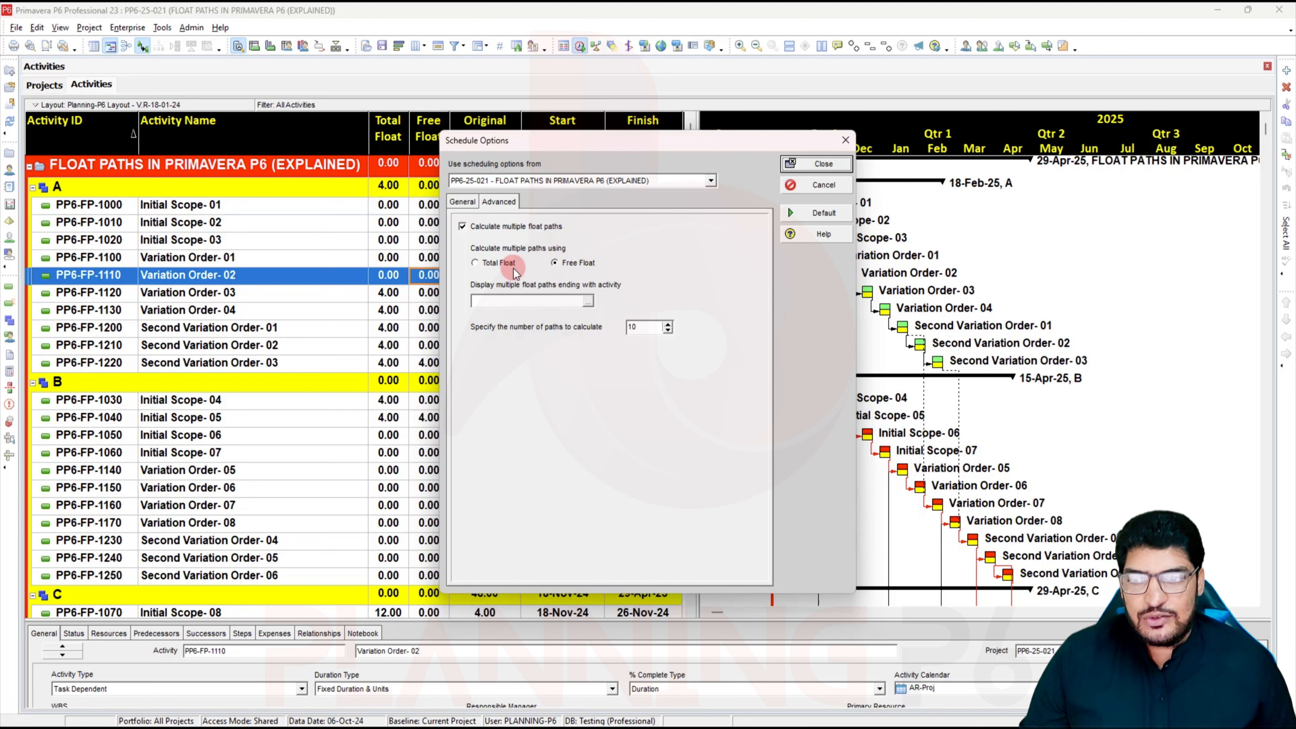
click(475, 264)
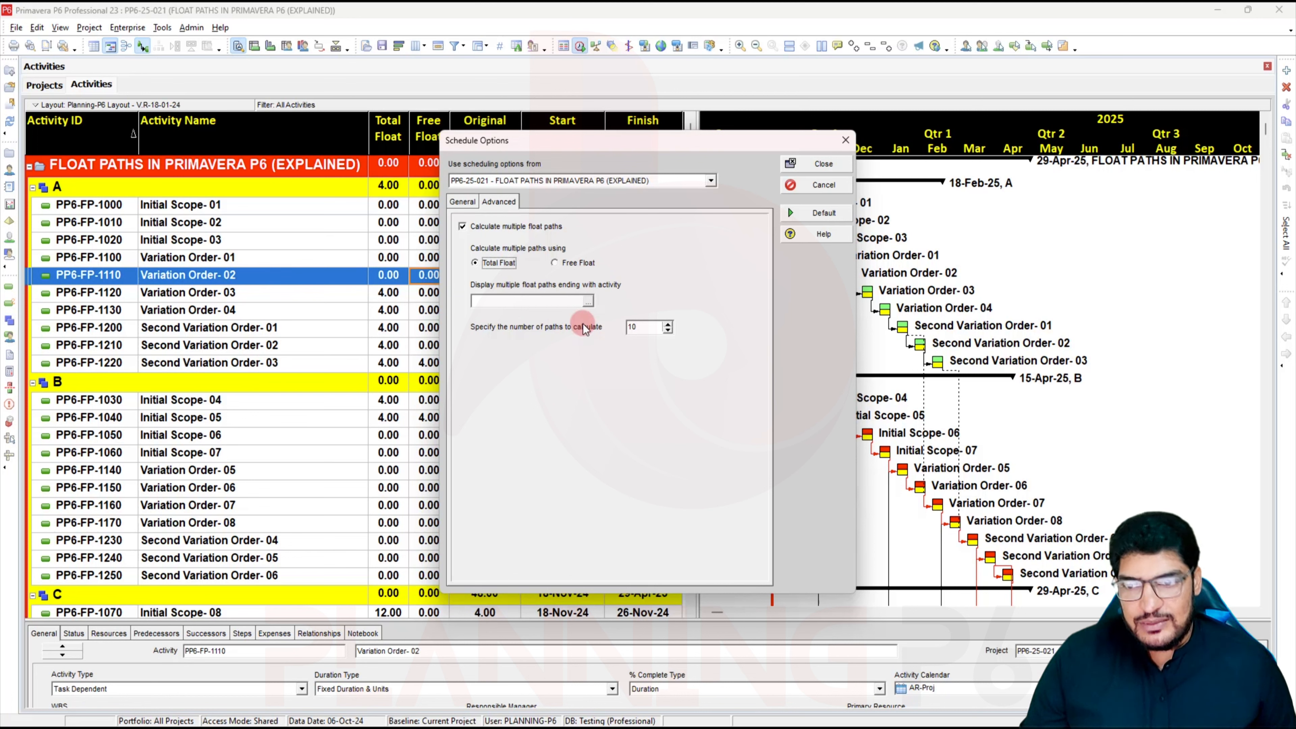
Step: Browse the activities available as the end point of the float paths, enlarging the list, and leave without choosing one
click(588, 302)
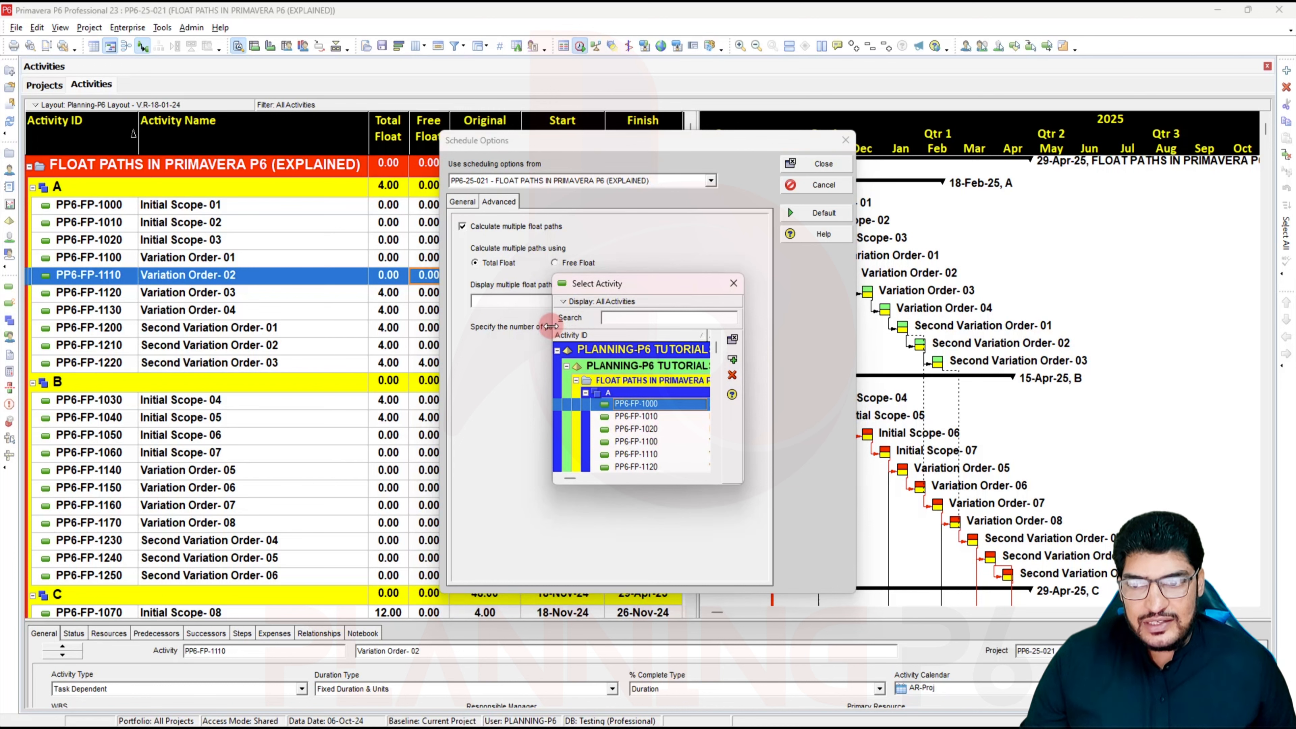
drag(553, 331, 428, 331)
drag(610, 482, 599, 659)
scroll(595, 536, down, 4)
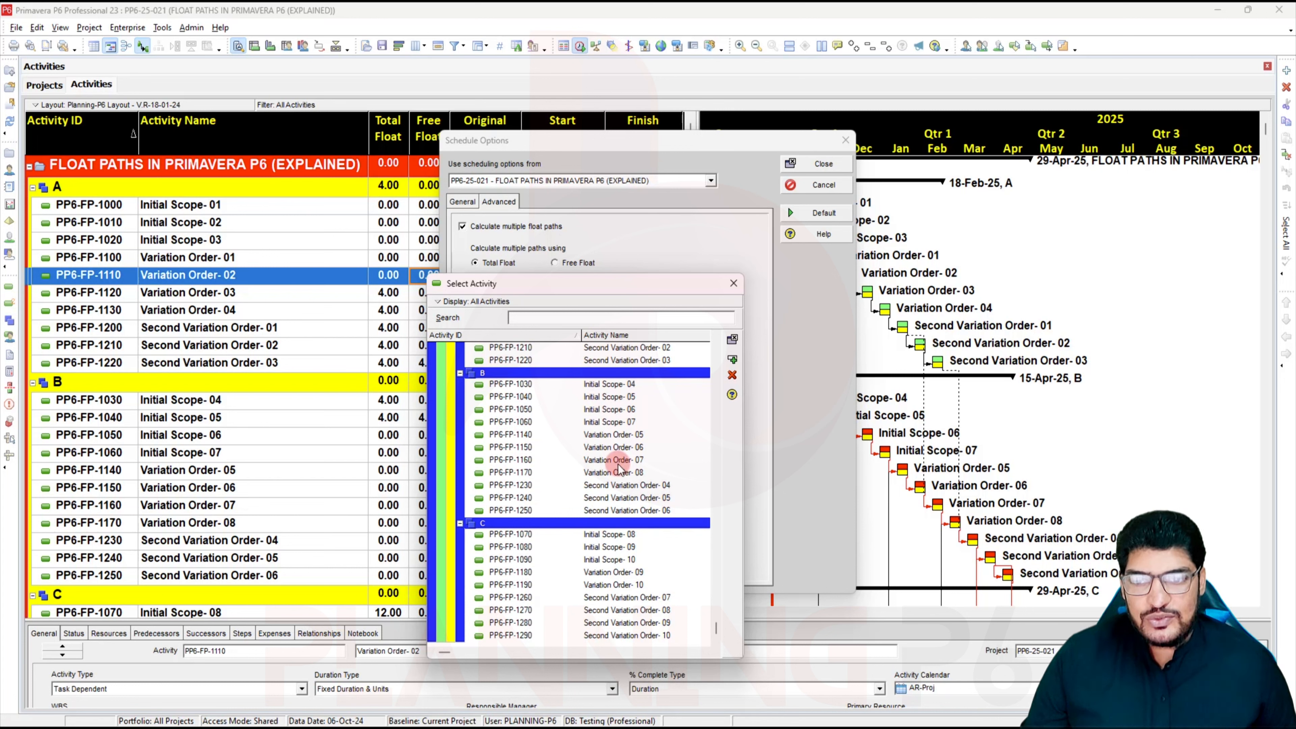
scroll(622, 434, up, 3)
scroll(683, 363, up, 1)
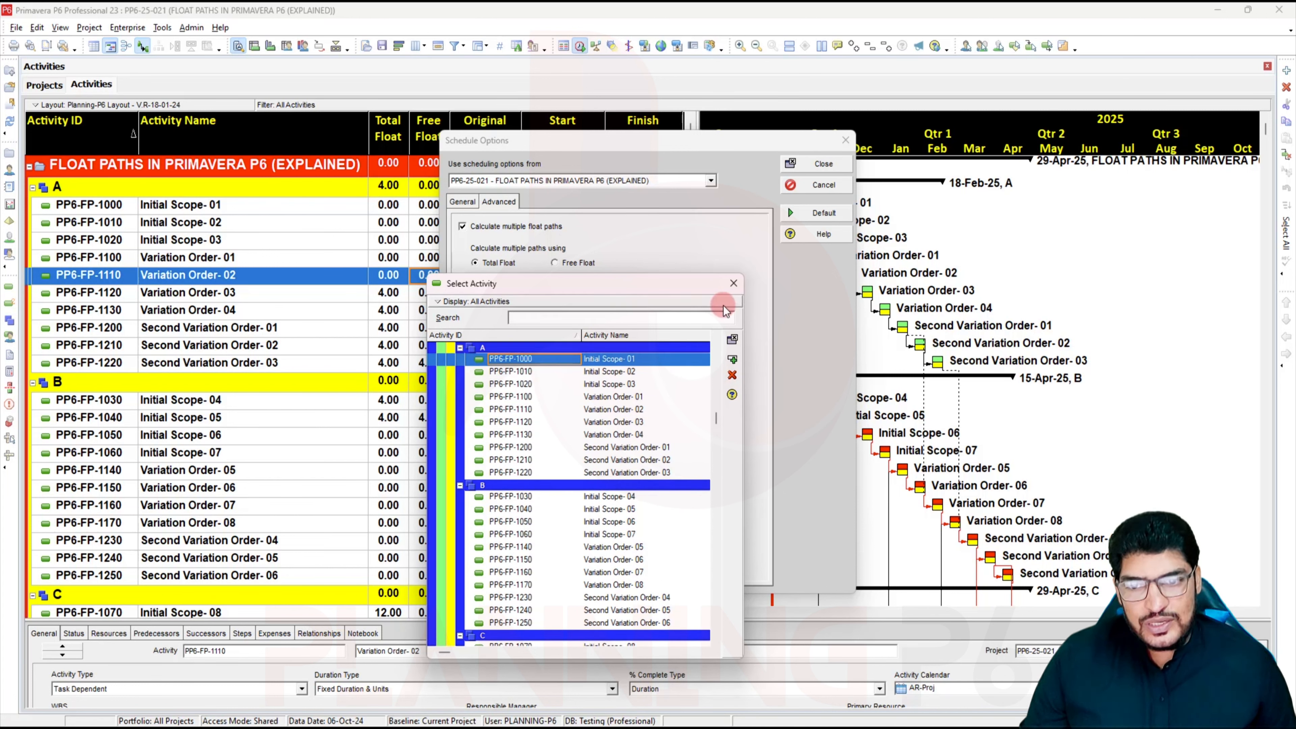
click(733, 283)
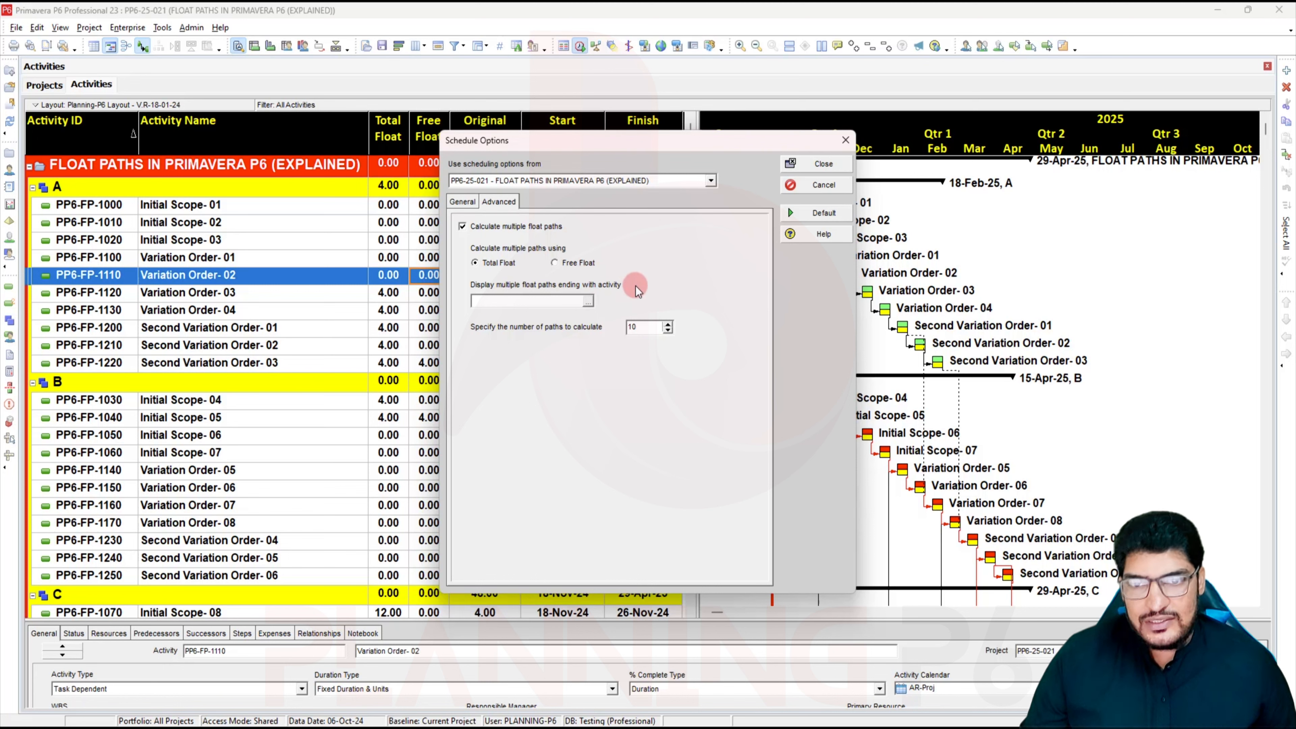
Step: Save the changed scheduling settings for the project and schedule it
click(817, 172)
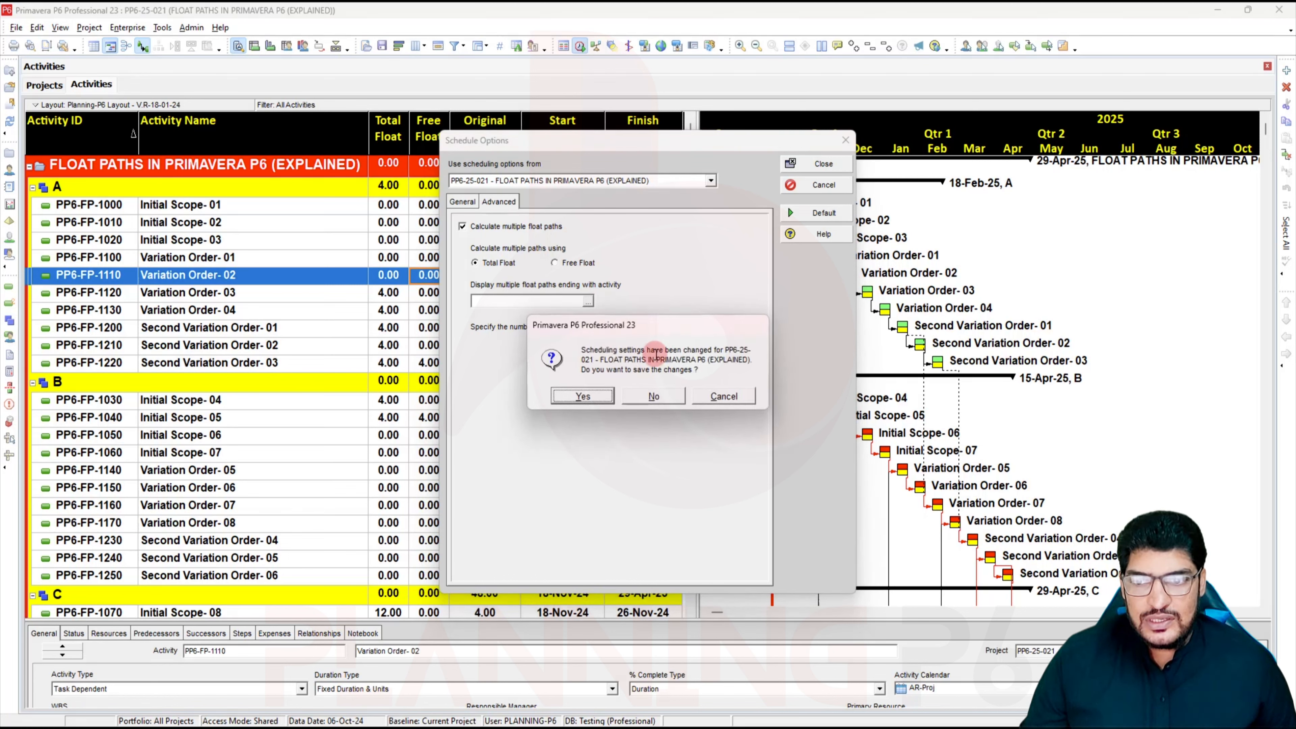
click(590, 398)
click(795, 334)
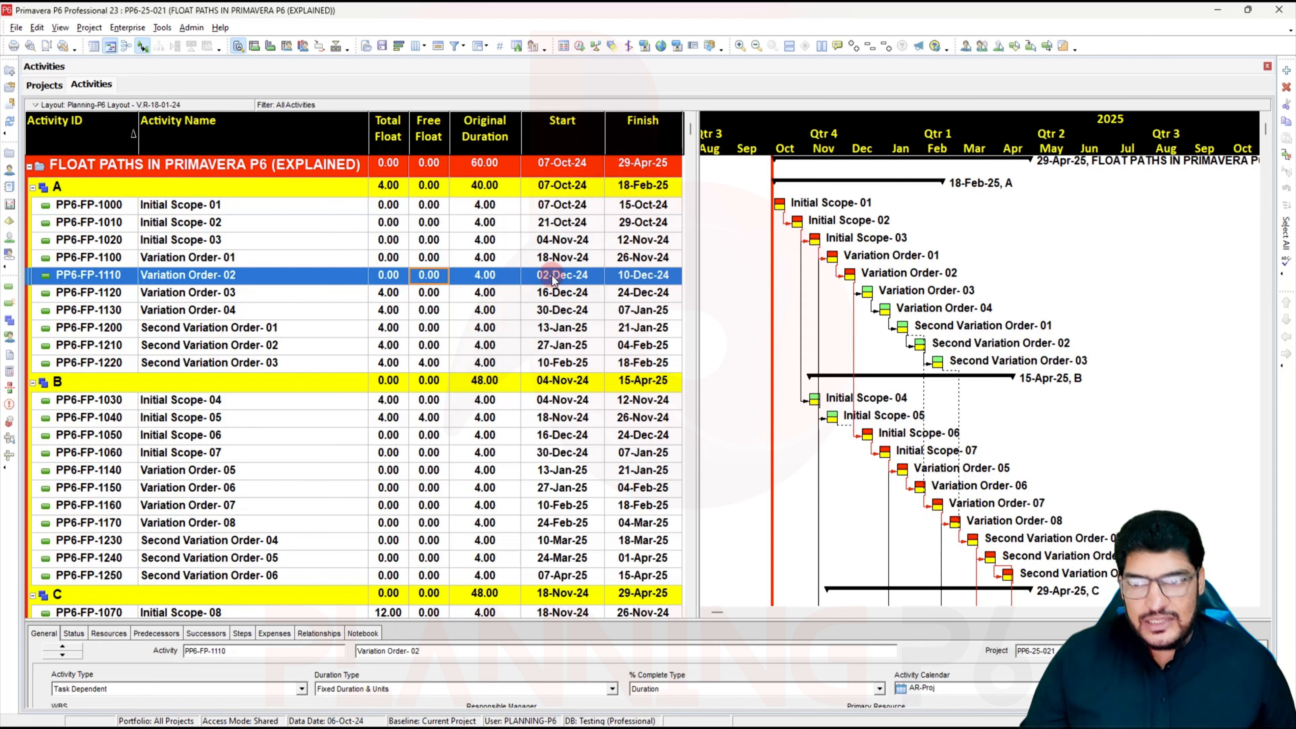
Step: Group the activities by Float Path instead of WBS and apply the grouping
right_click(498, 307)
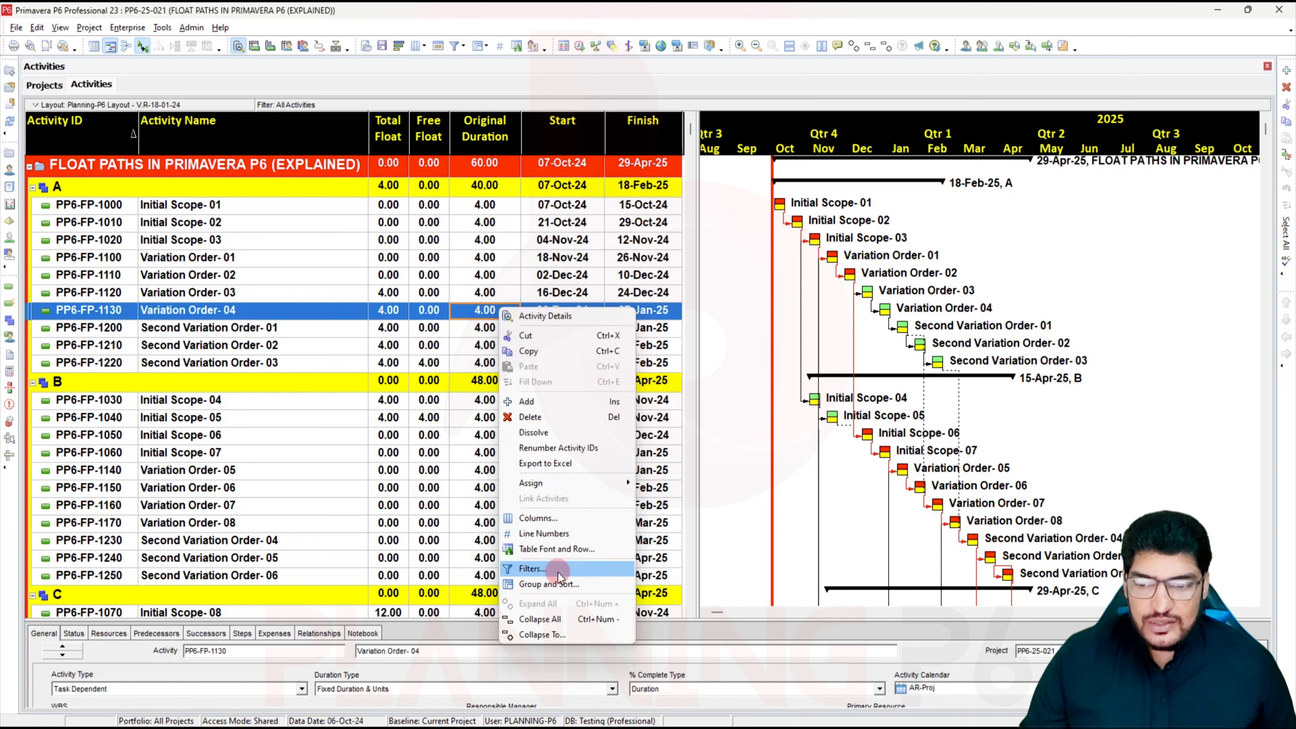
click(556, 583)
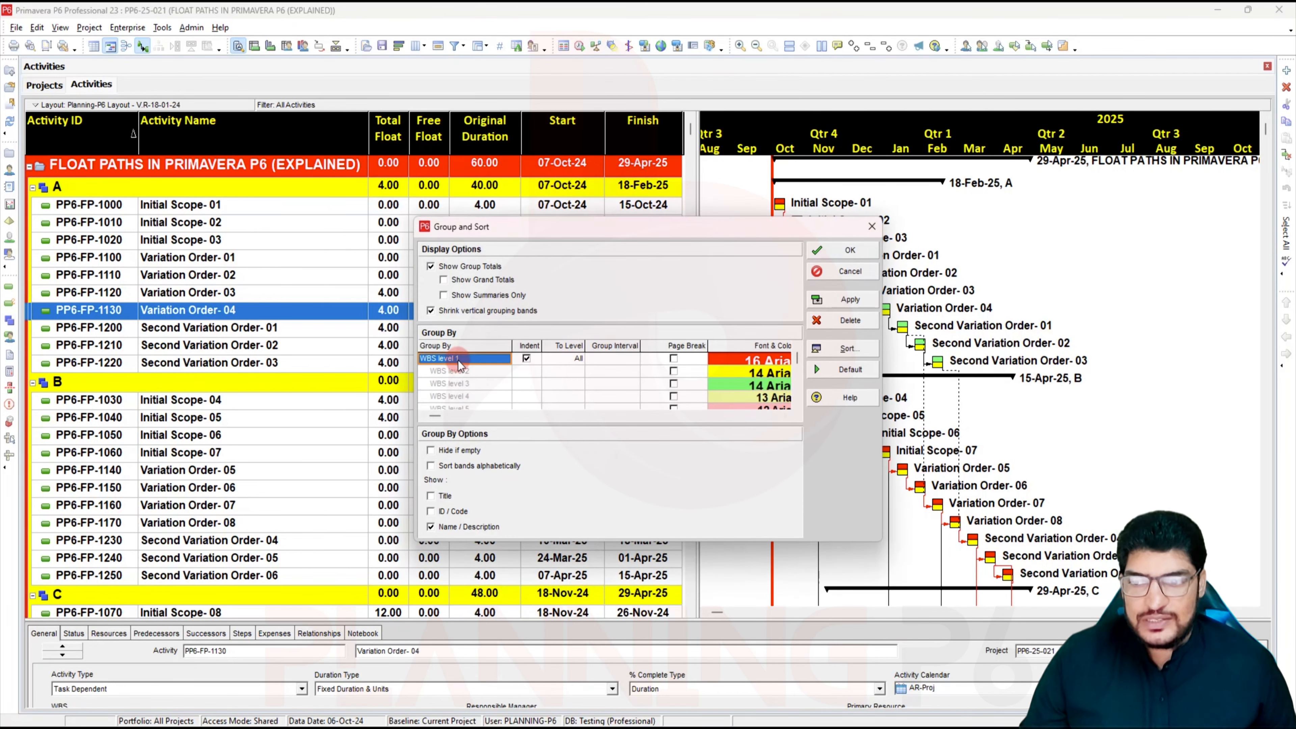
click(458, 361)
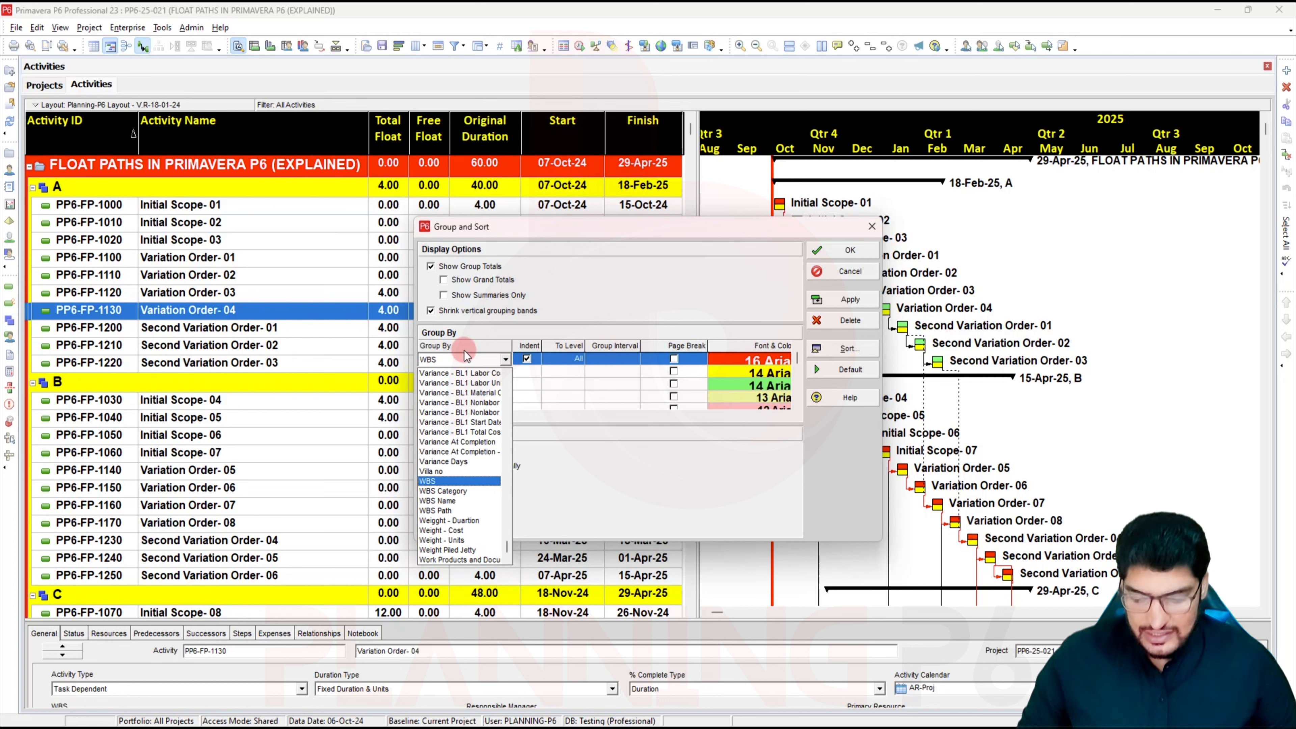
text(fl)
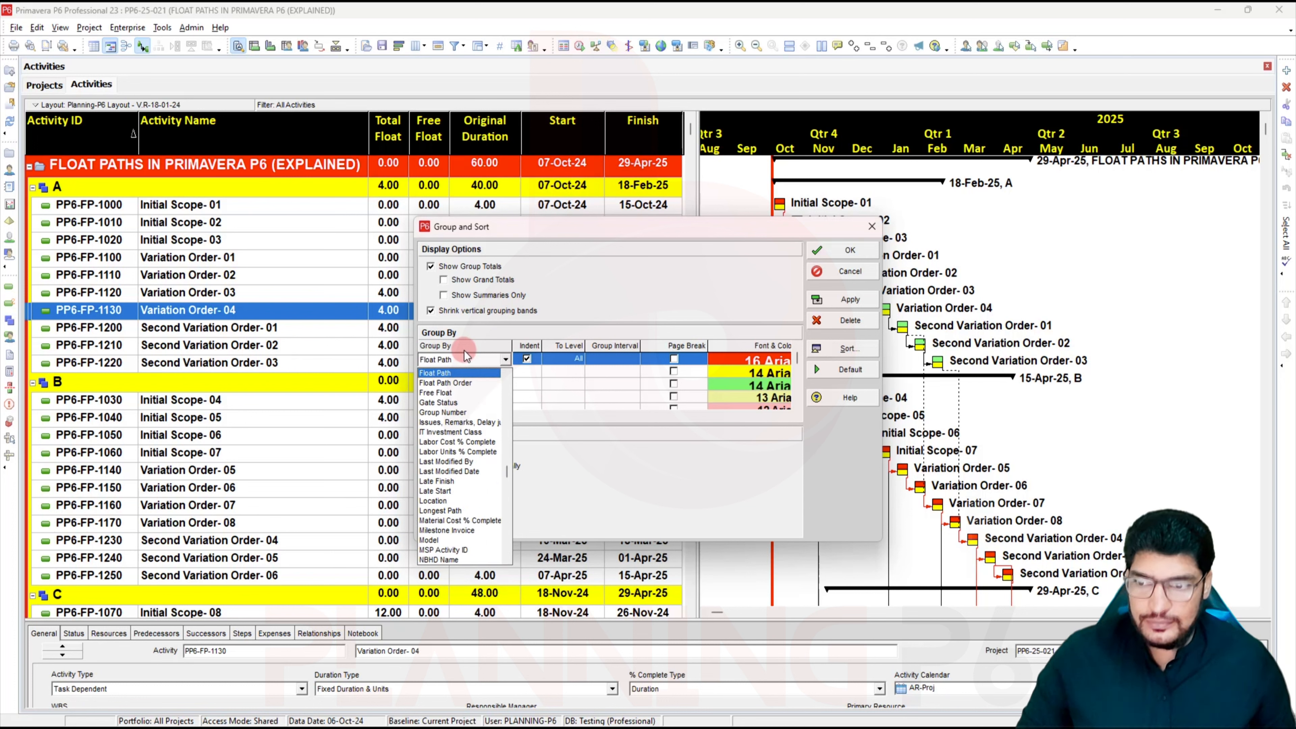
click(466, 372)
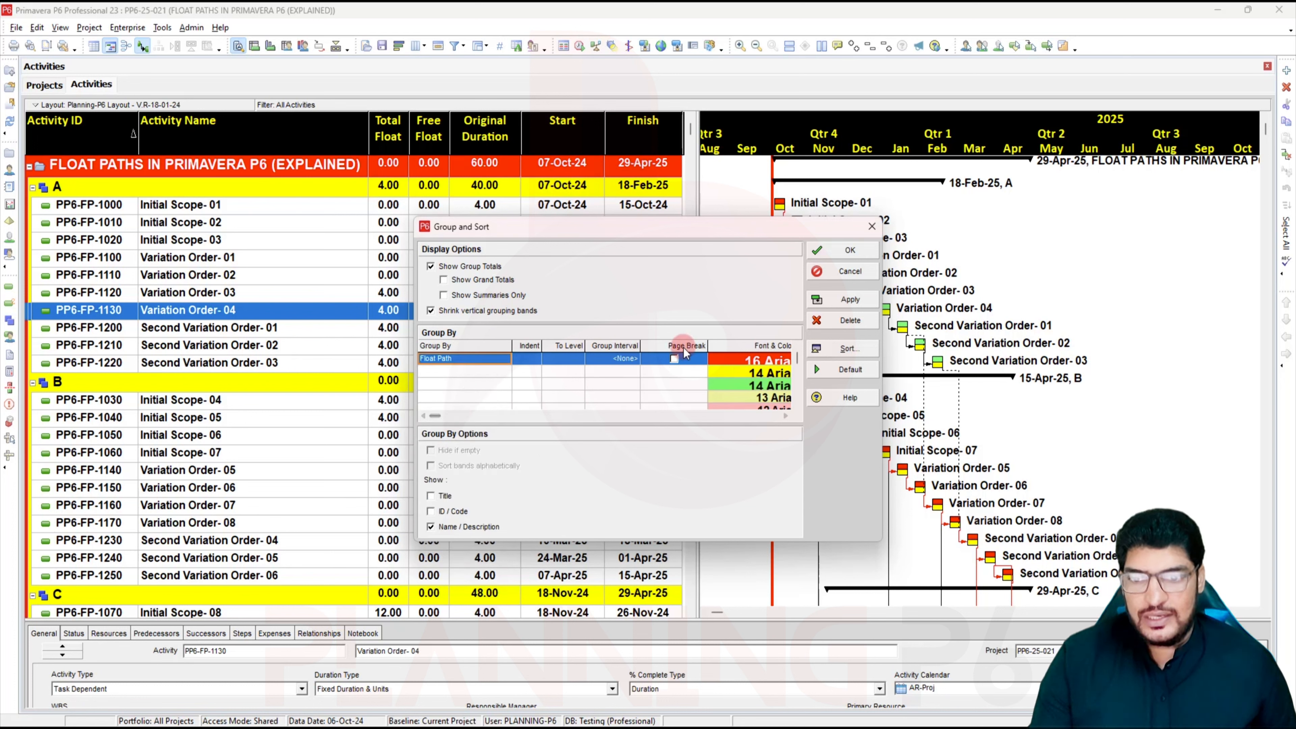
click(851, 300)
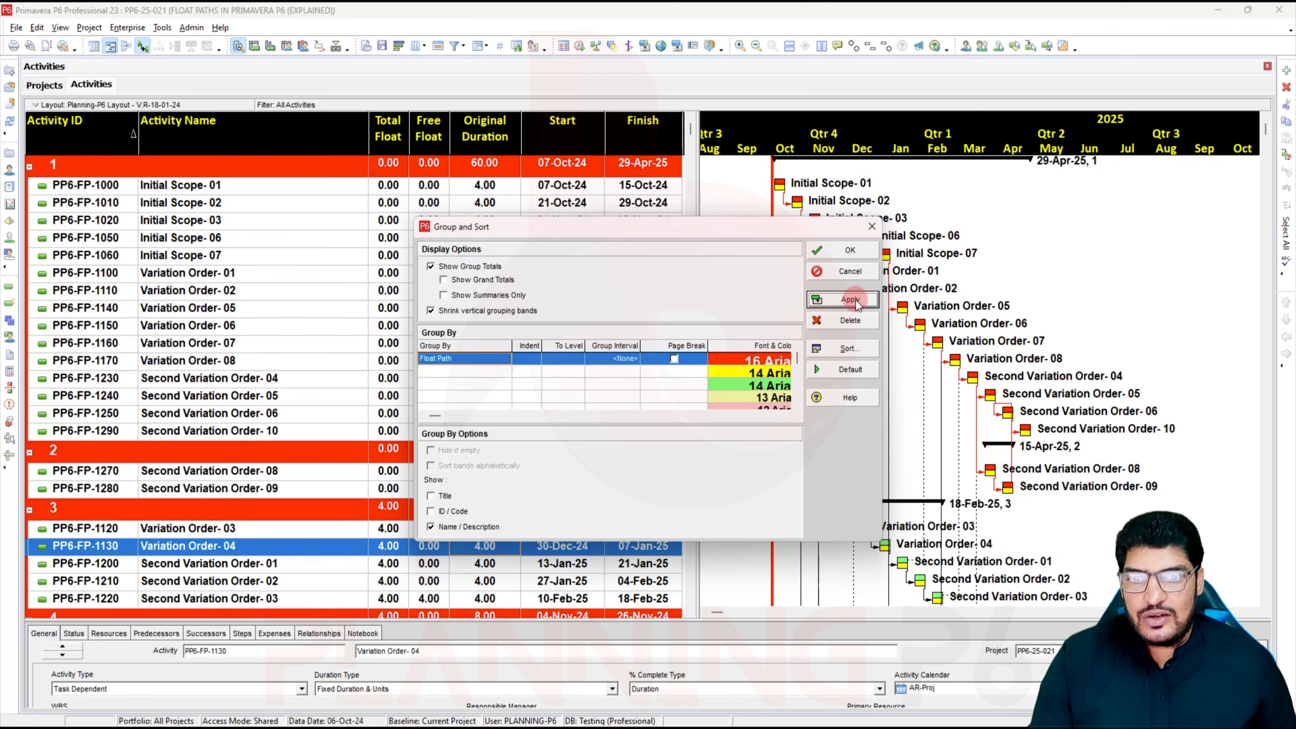
click(849, 250)
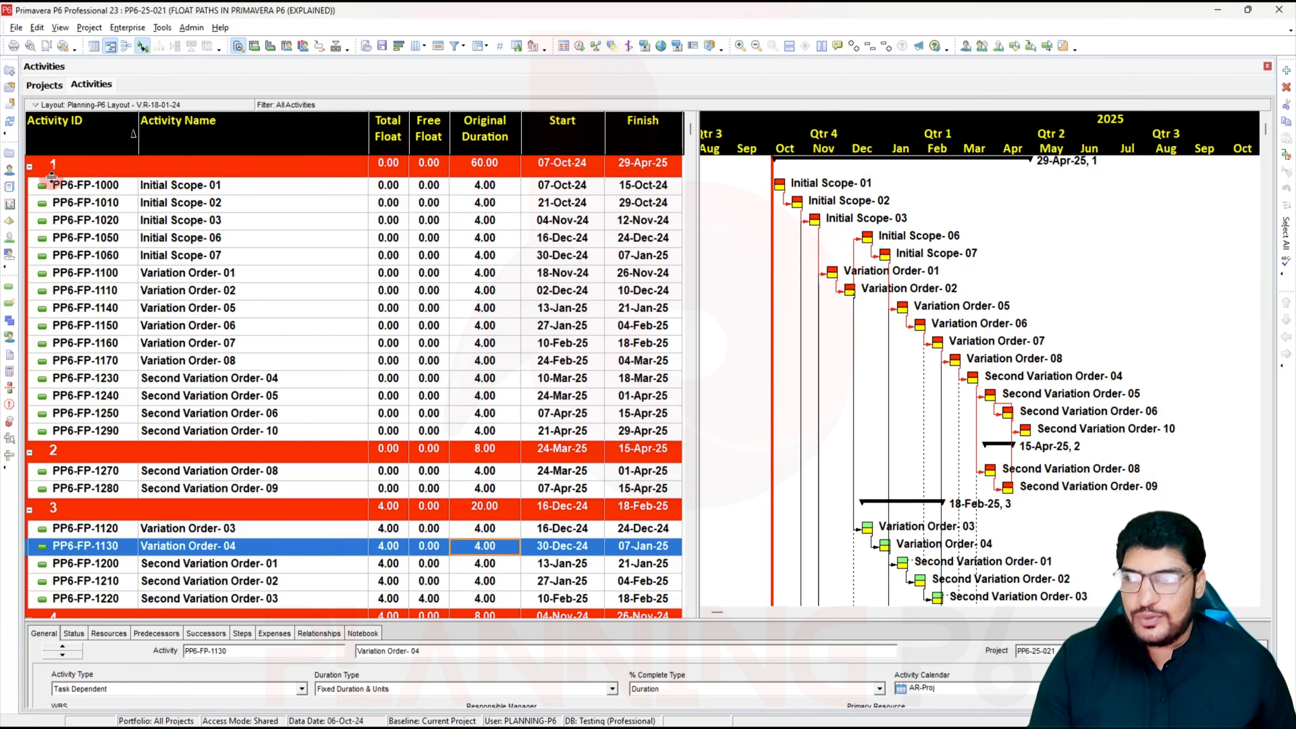
Step: Examine the float path groups, comparing the total float, free float and dates of their activities from path 1 to 7
click(62, 171)
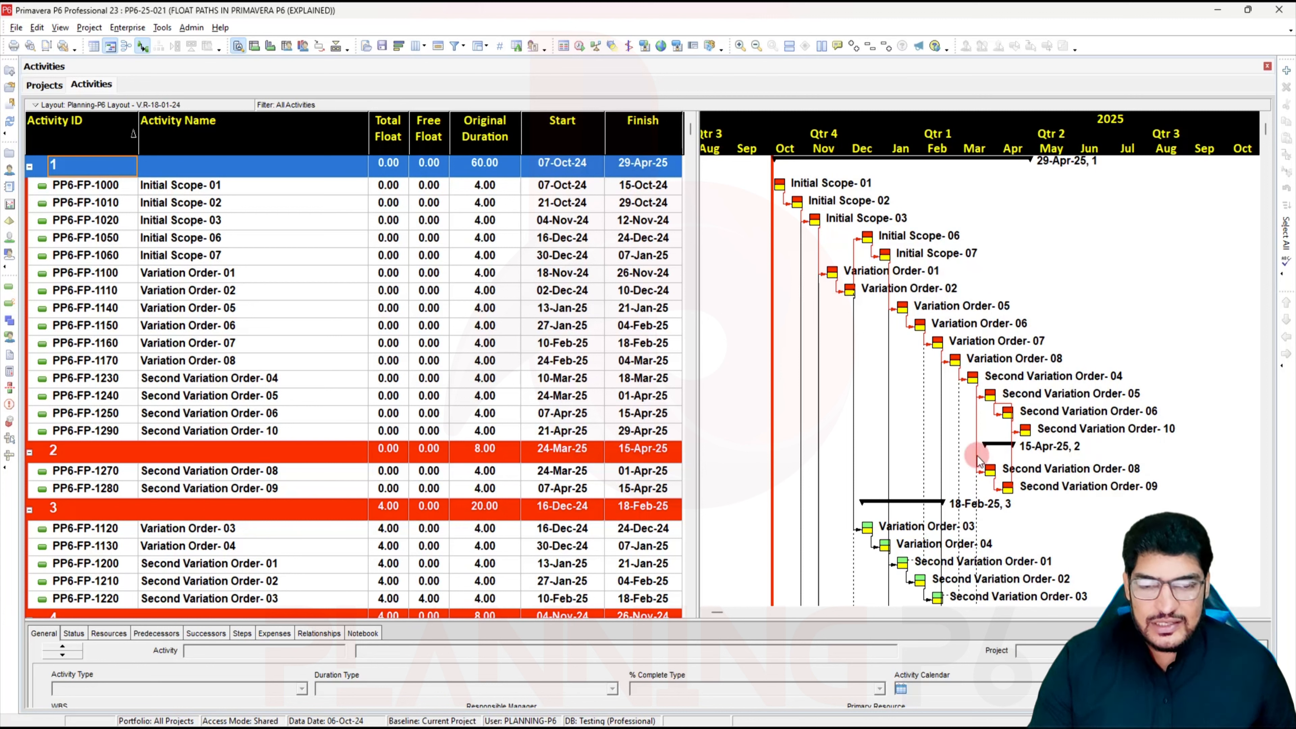
scroll(78, 437, down, 1)
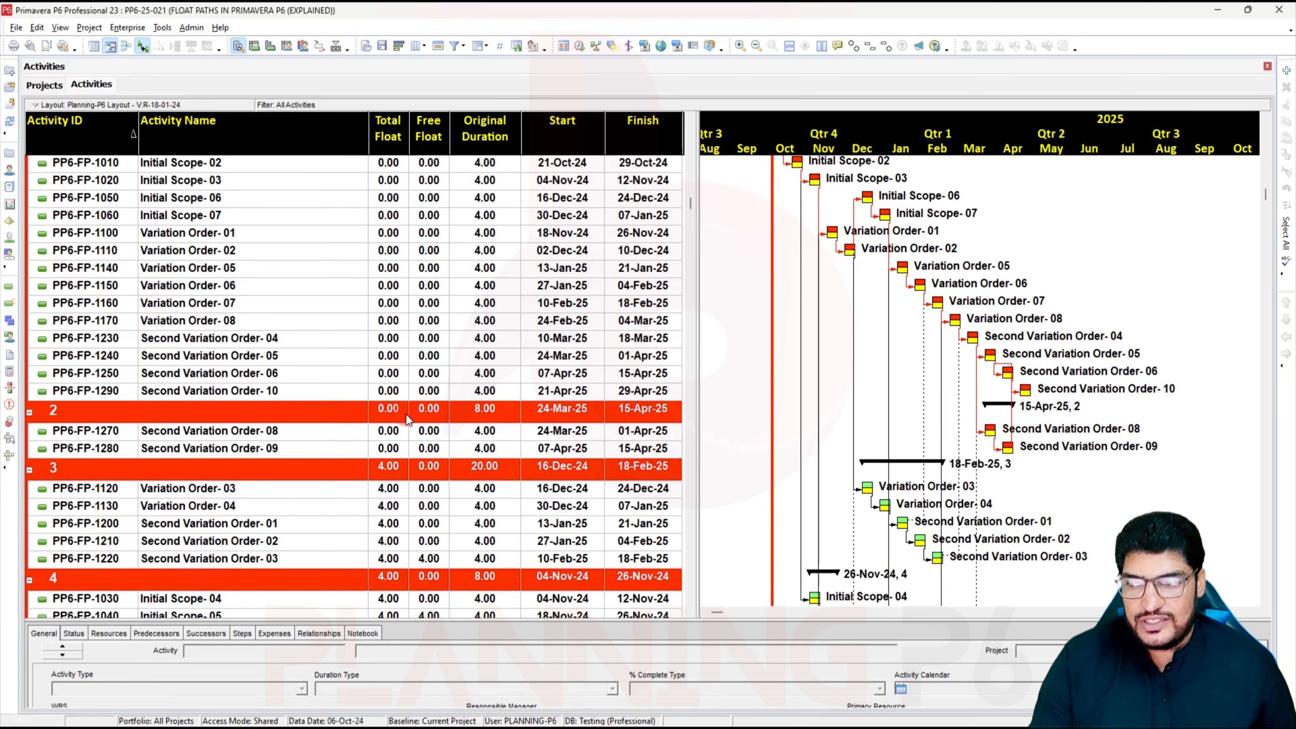
scroll(81, 470, down, 2)
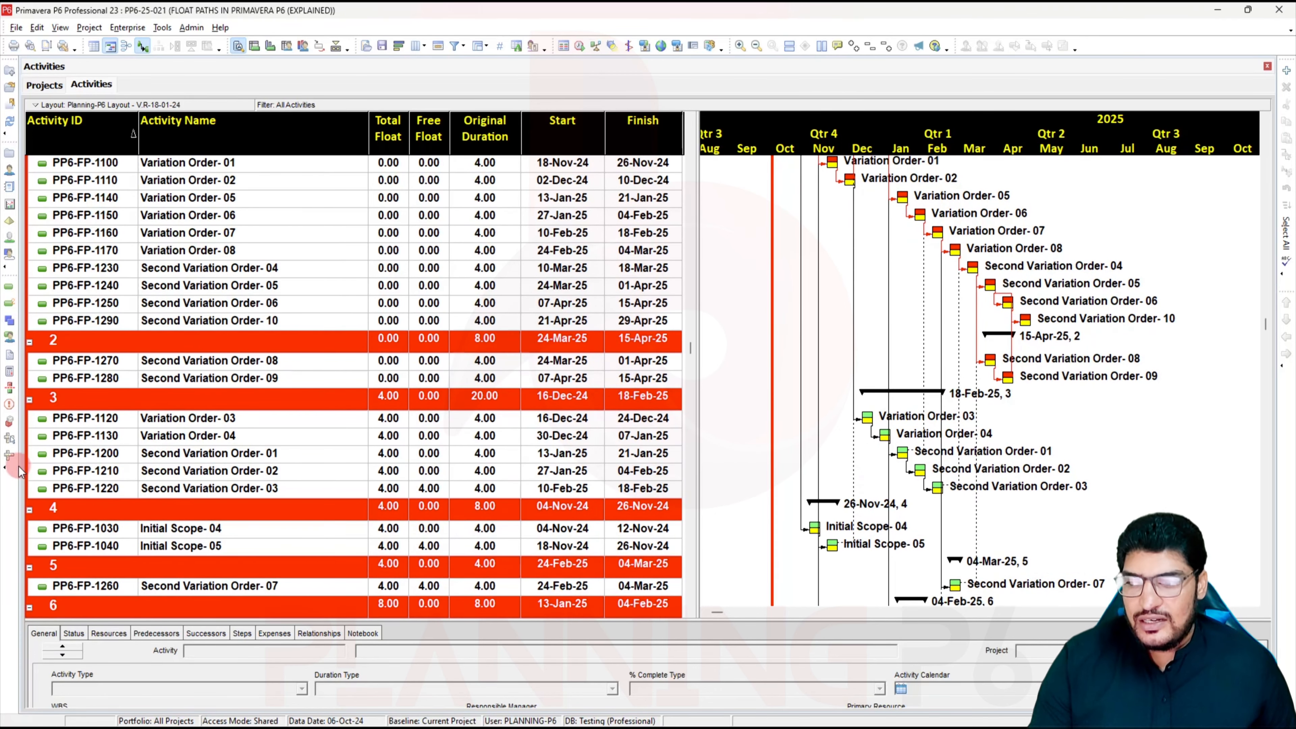
scroll(56, 498, down, 2)
scroll(75, 569, down, 2)
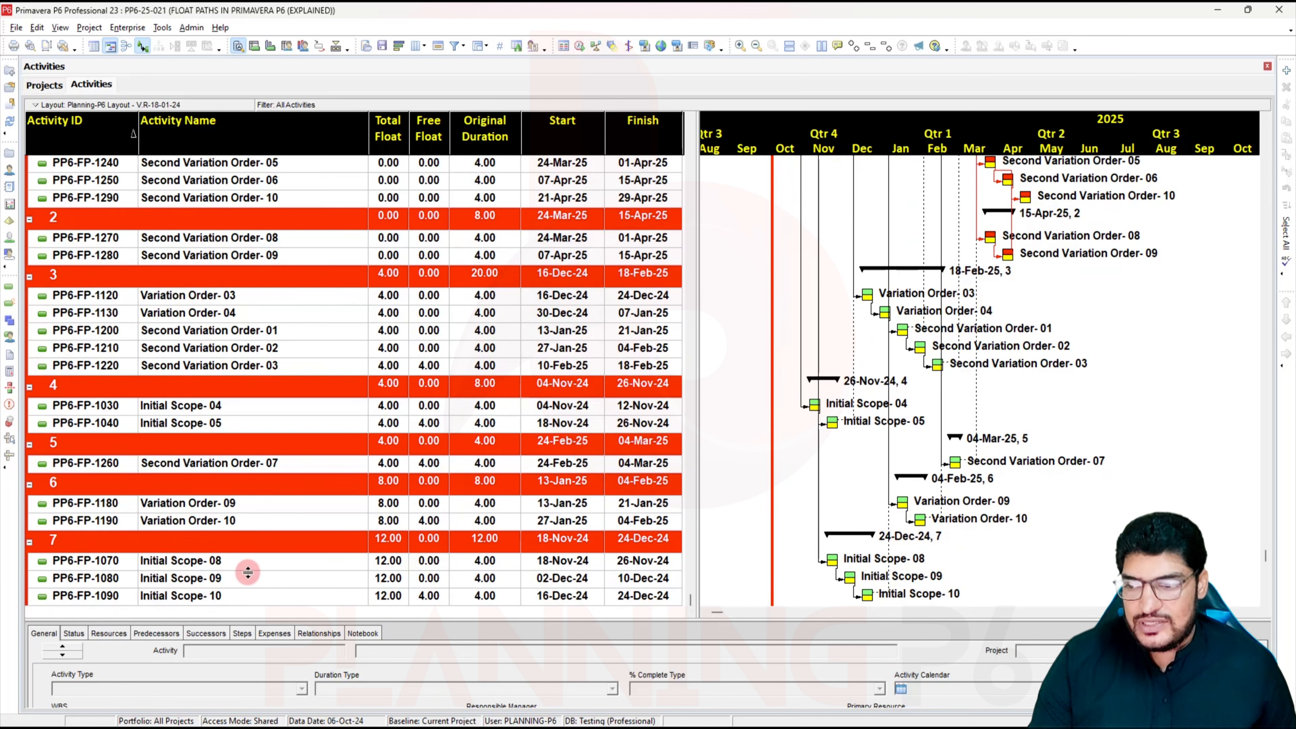
scroll(245, 522, up, 7)
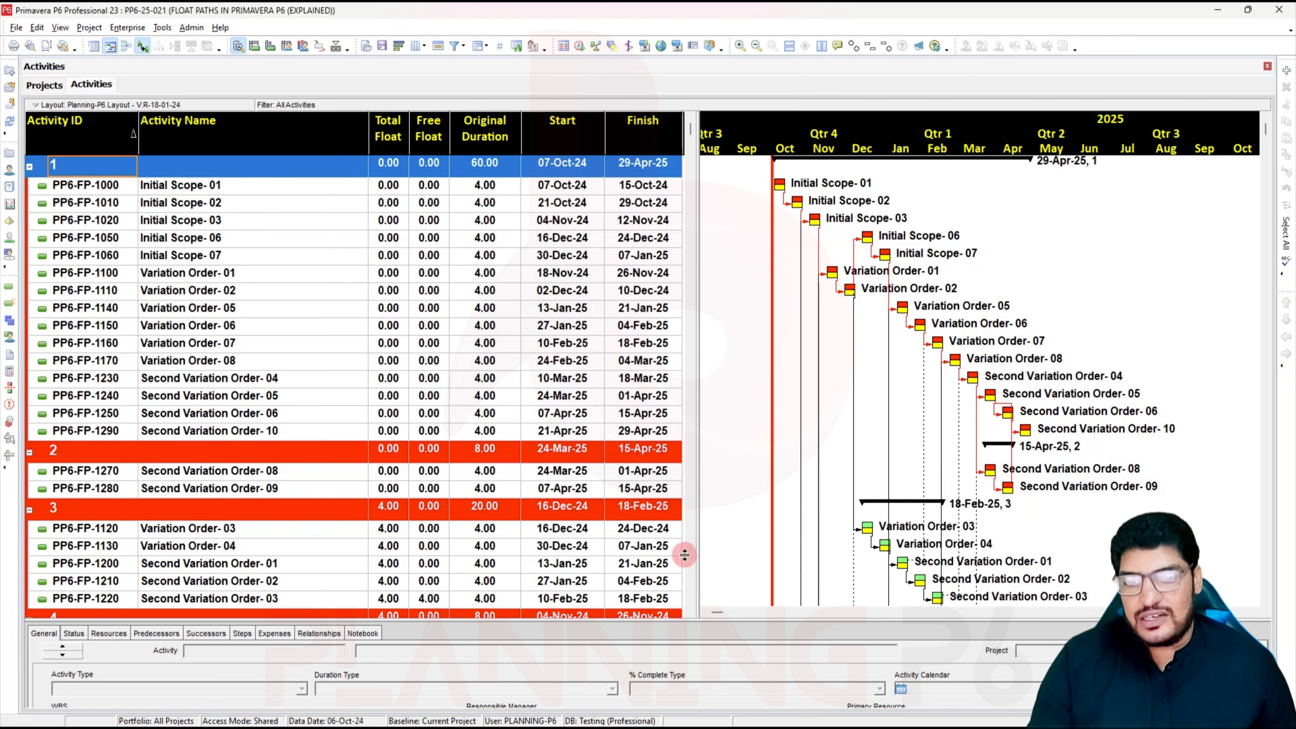
scroll(788, 517, down, 2)
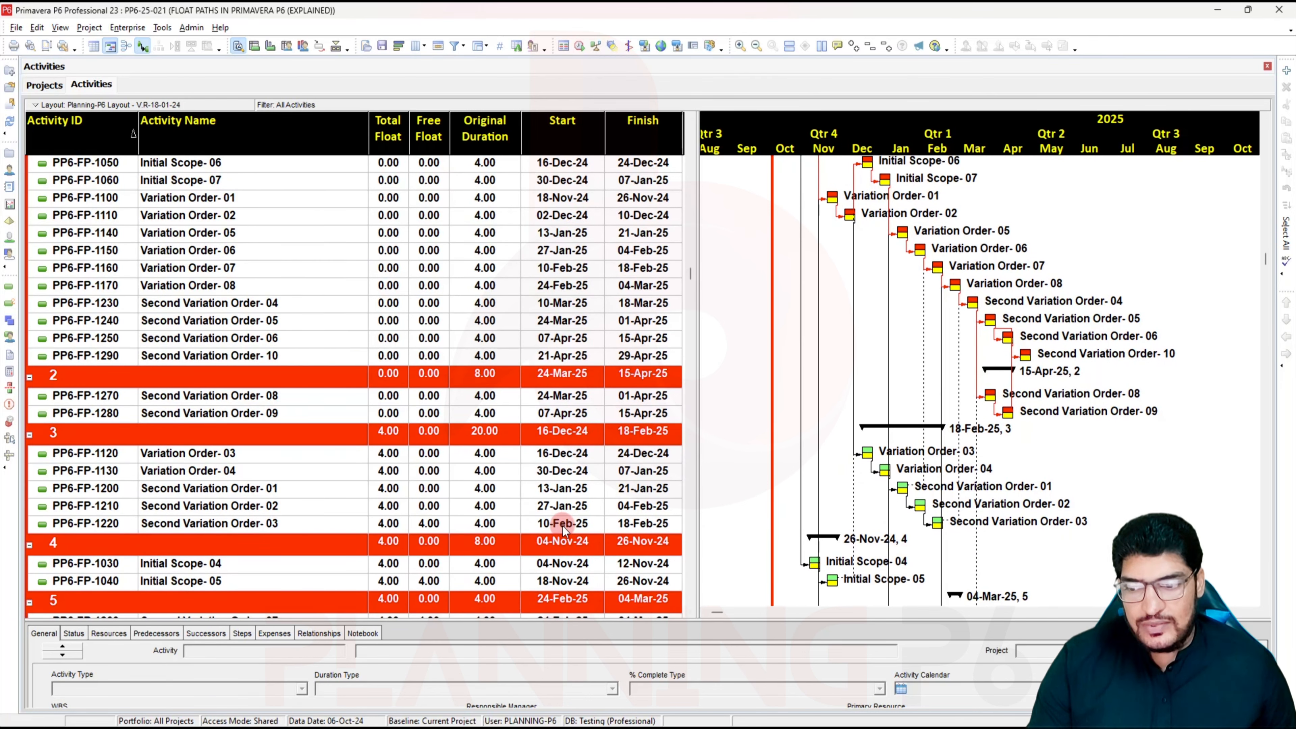
scroll(564, 531, down, 2)
scroll(637, 525, down, 3)
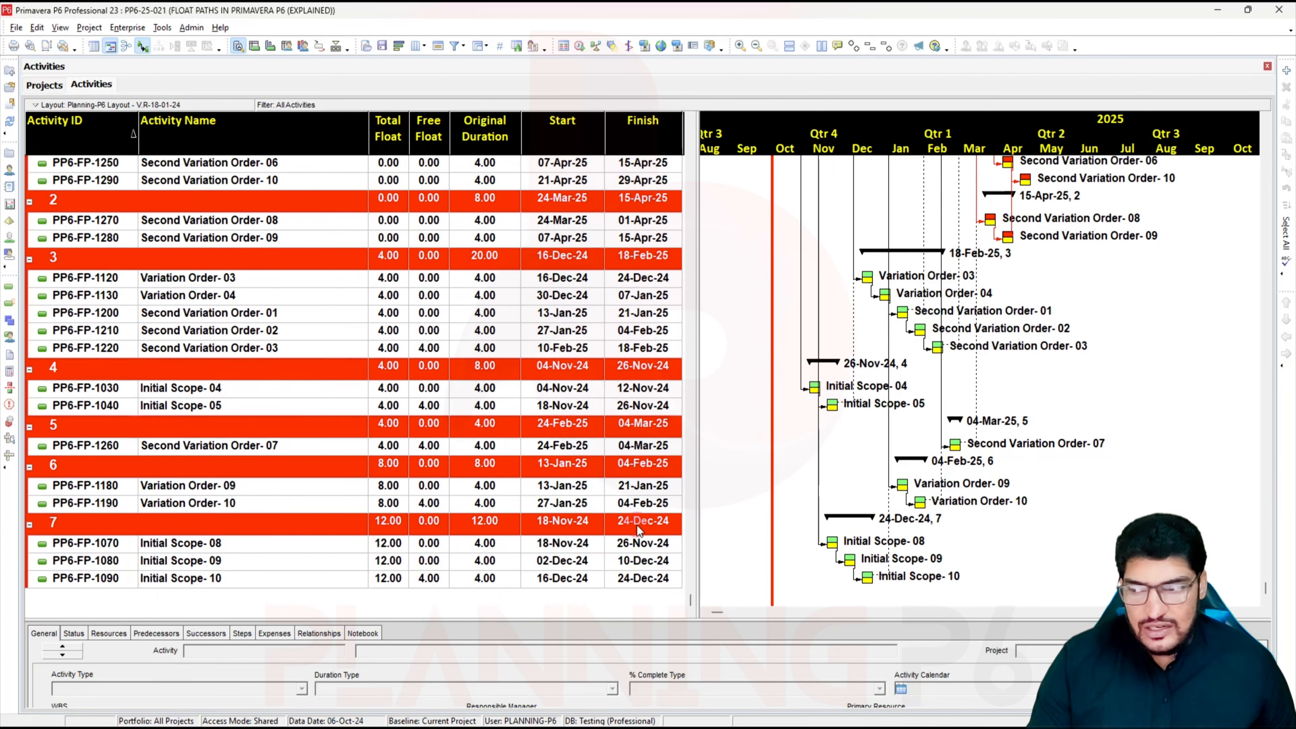
scroll(637, 525, up, 1)
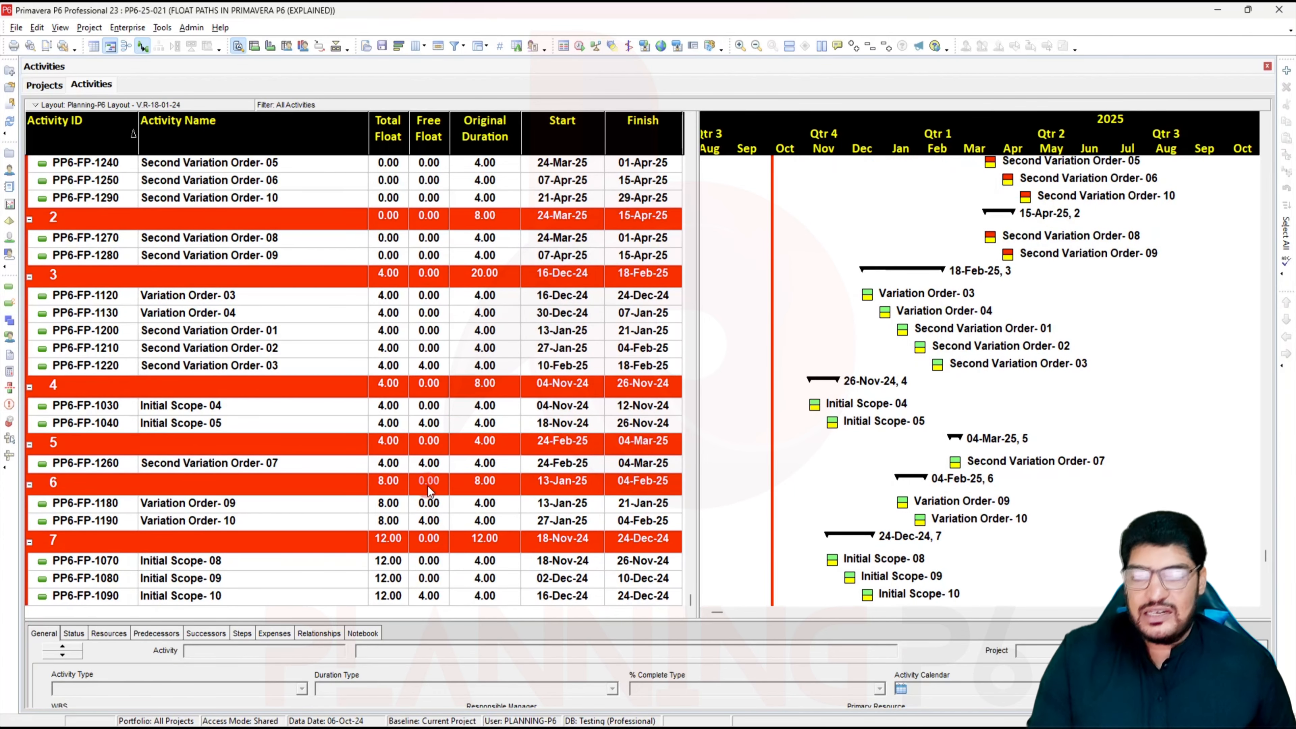
scroll(403, 478, up, 5)
Step: Add Float Path Order as the second grouping level under Float Path and apply it
right_click(293, 290)
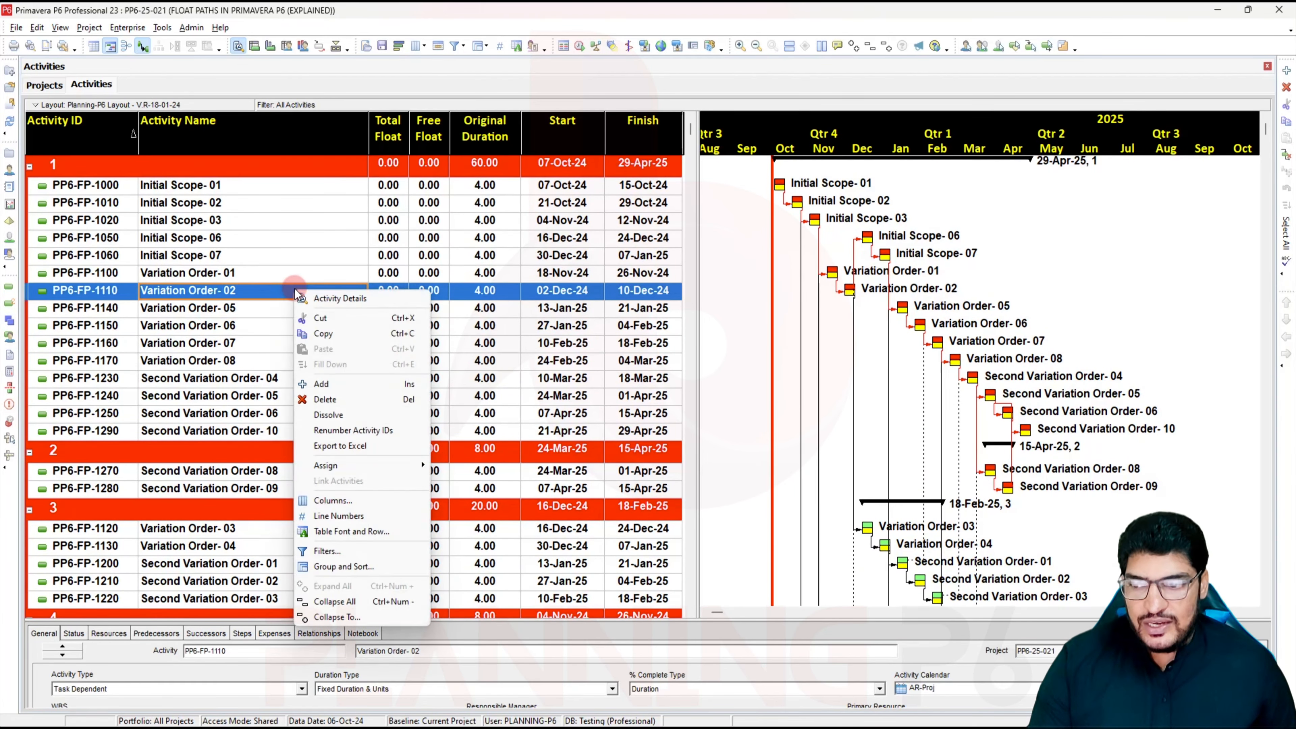
click(345, 568)
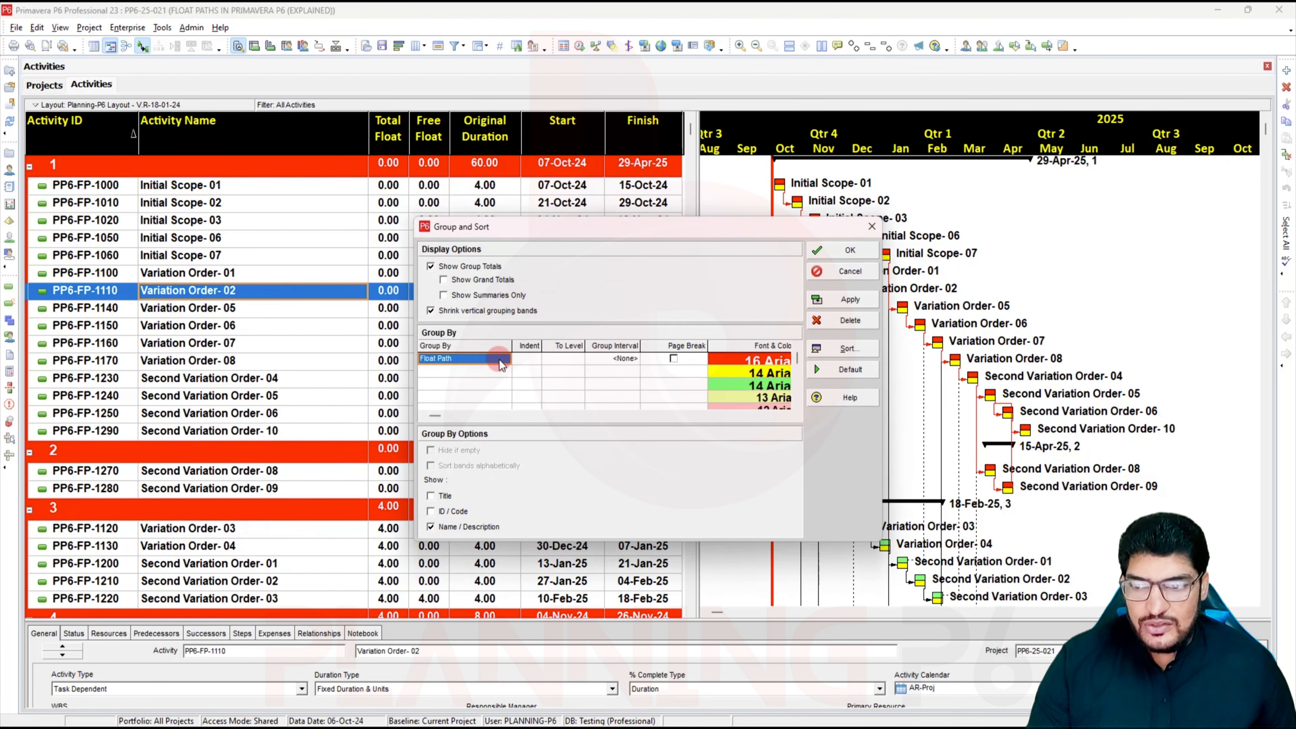
click(431, 373)
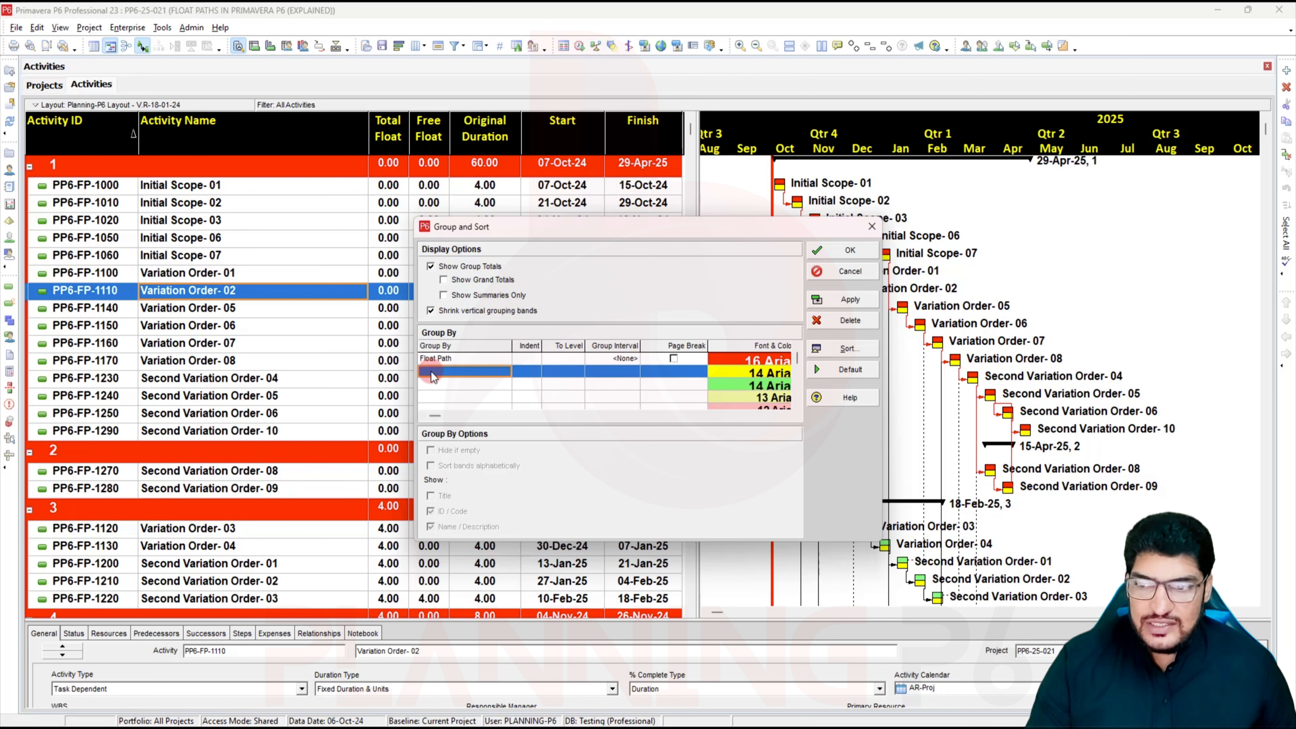
click(431, 373)
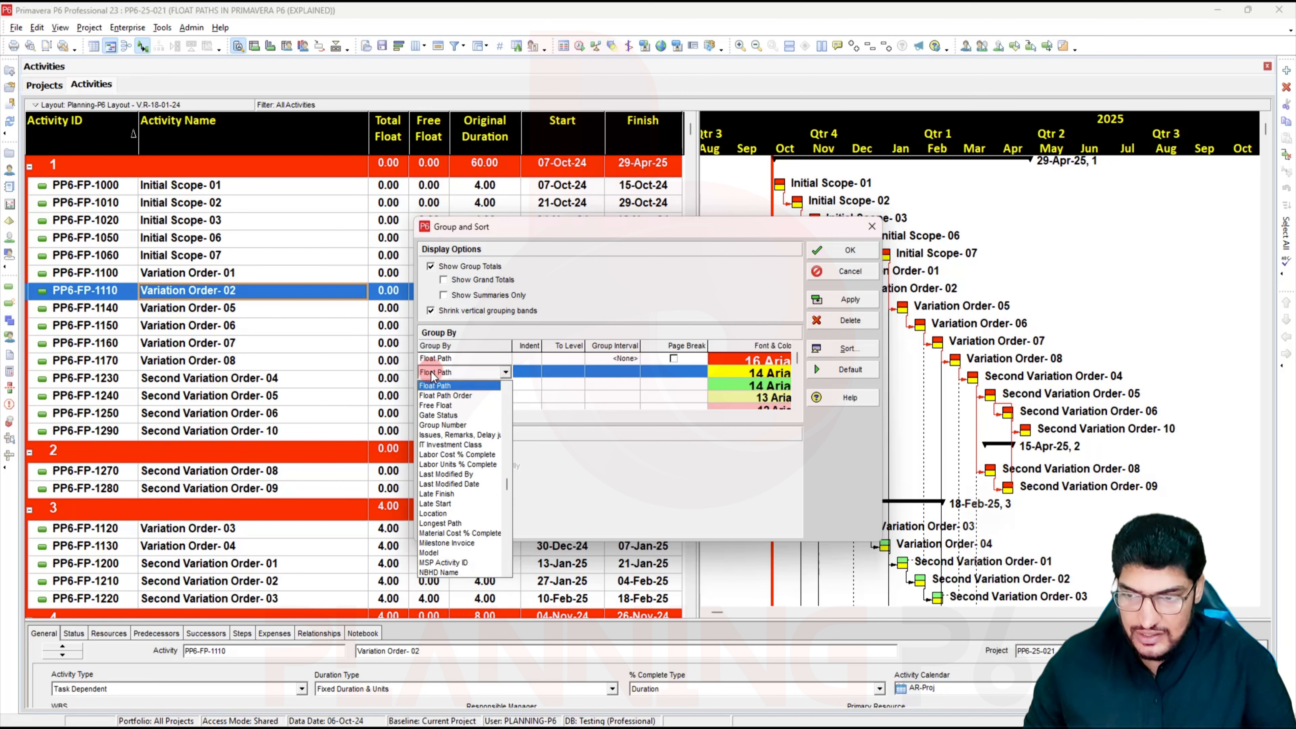
click(466, 396)
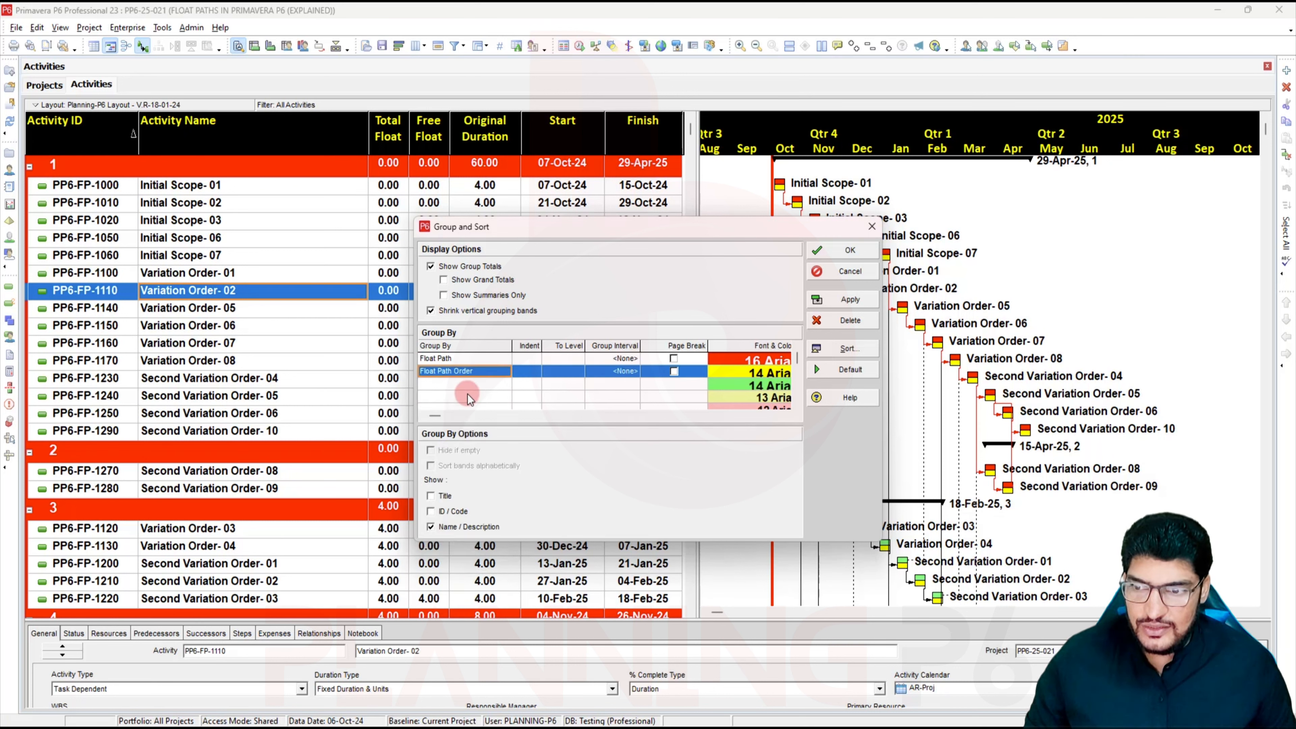
click(847, 299)
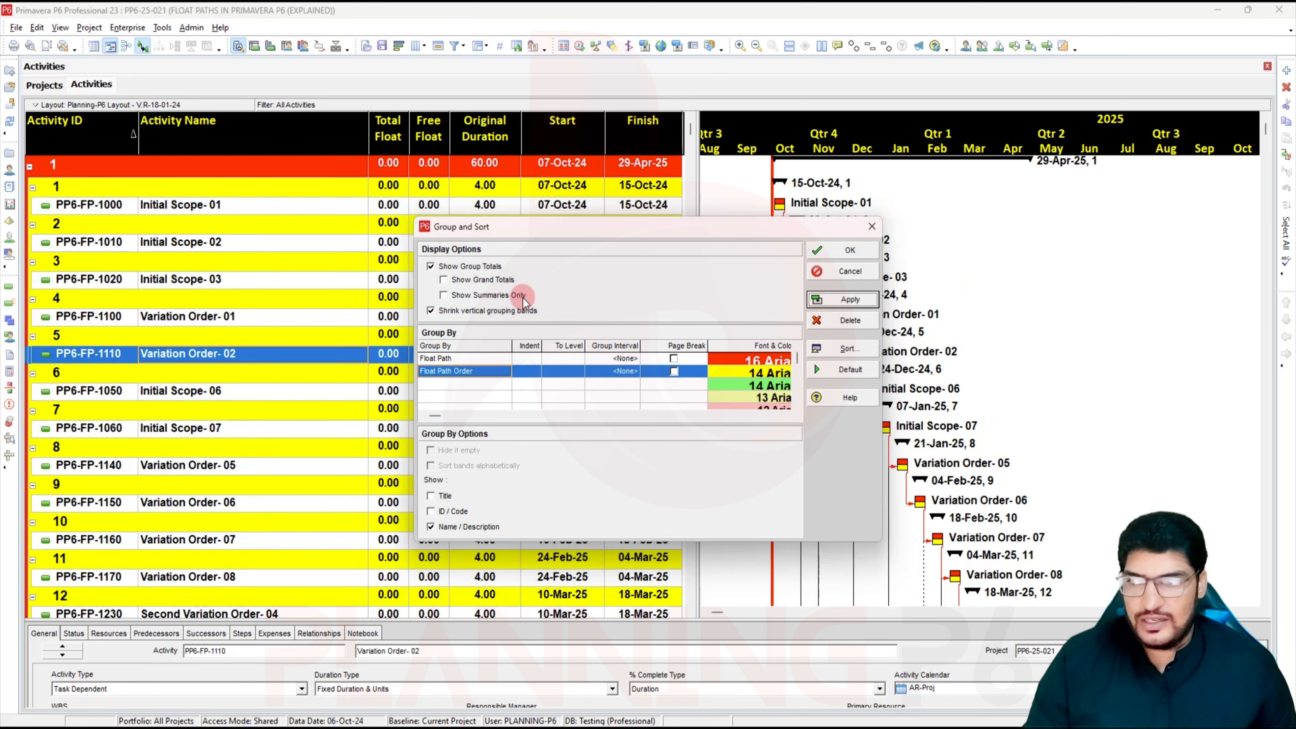
Step: Close the grouping settings and examine the activity sequence, float and dates by float path order within paths 1 to 7
click(839, 249)
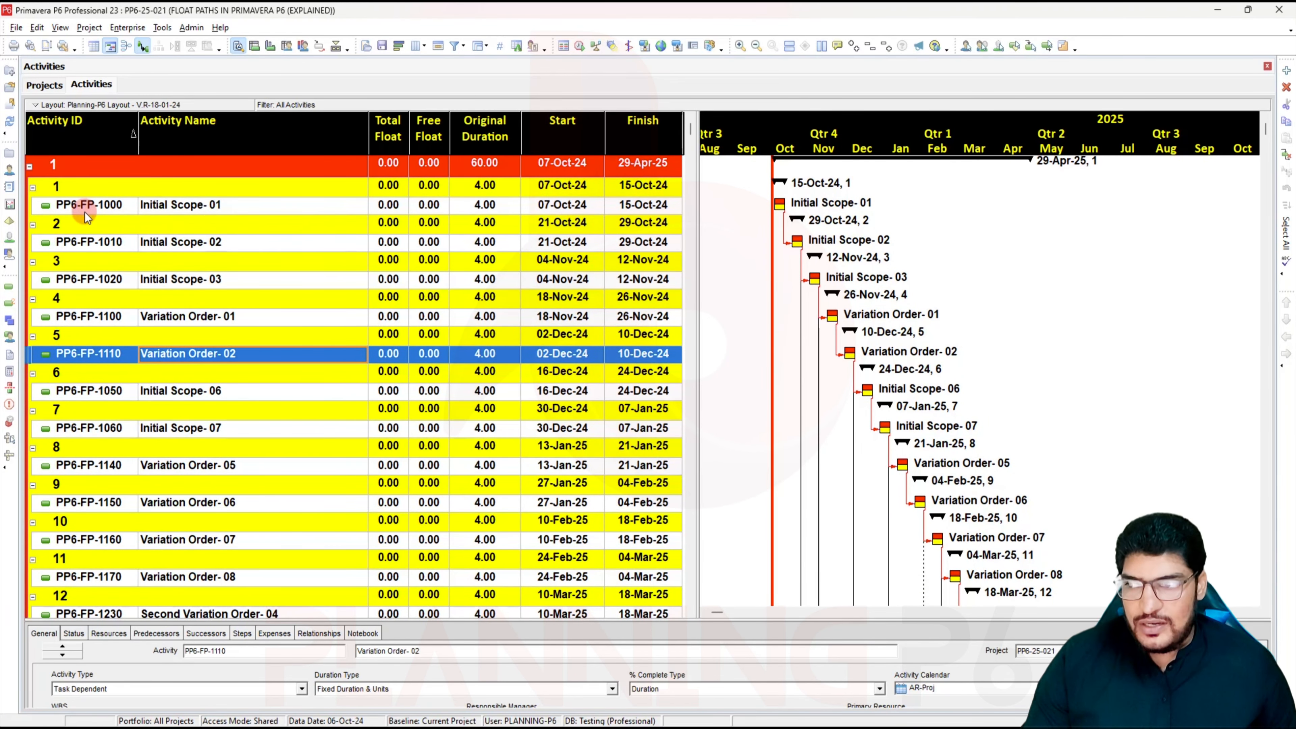
click(64, 174)
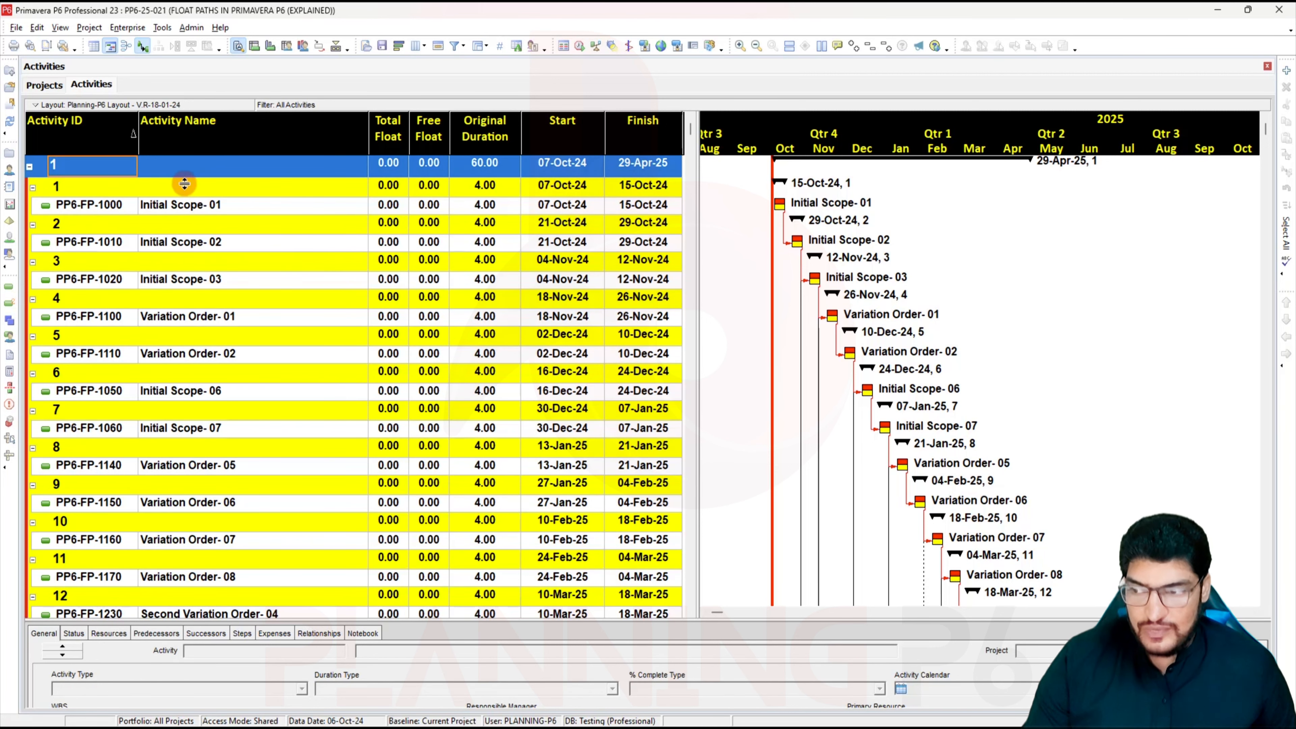
scroll(185, 184, down, 5)
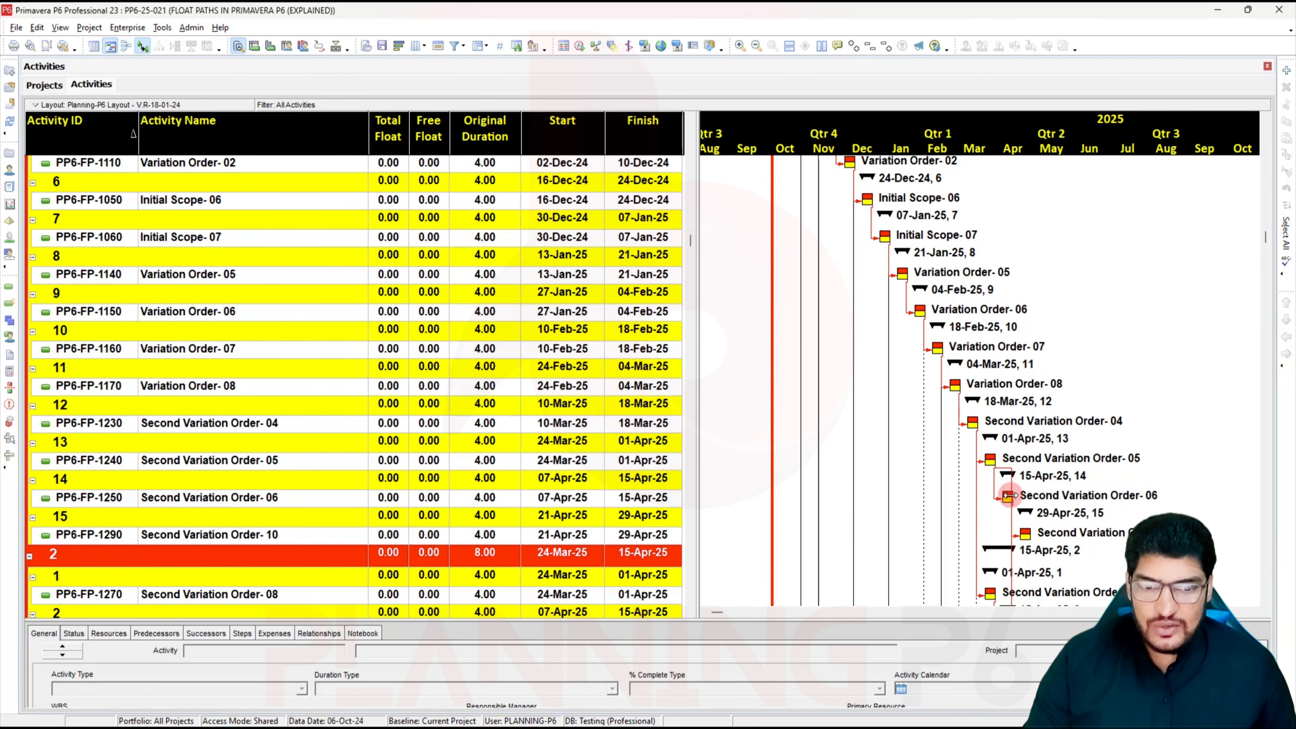
scroll(388, 577, down, 2)
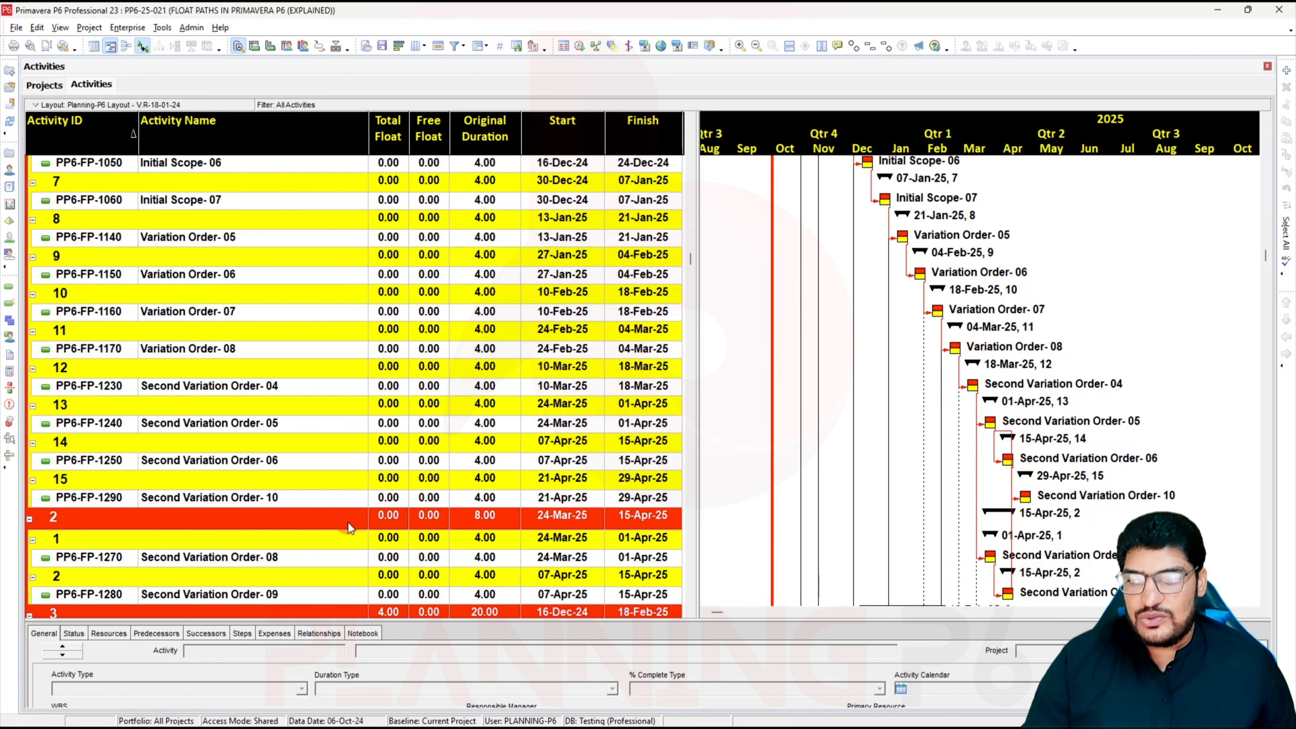
scroll(316, 516, down, 1)
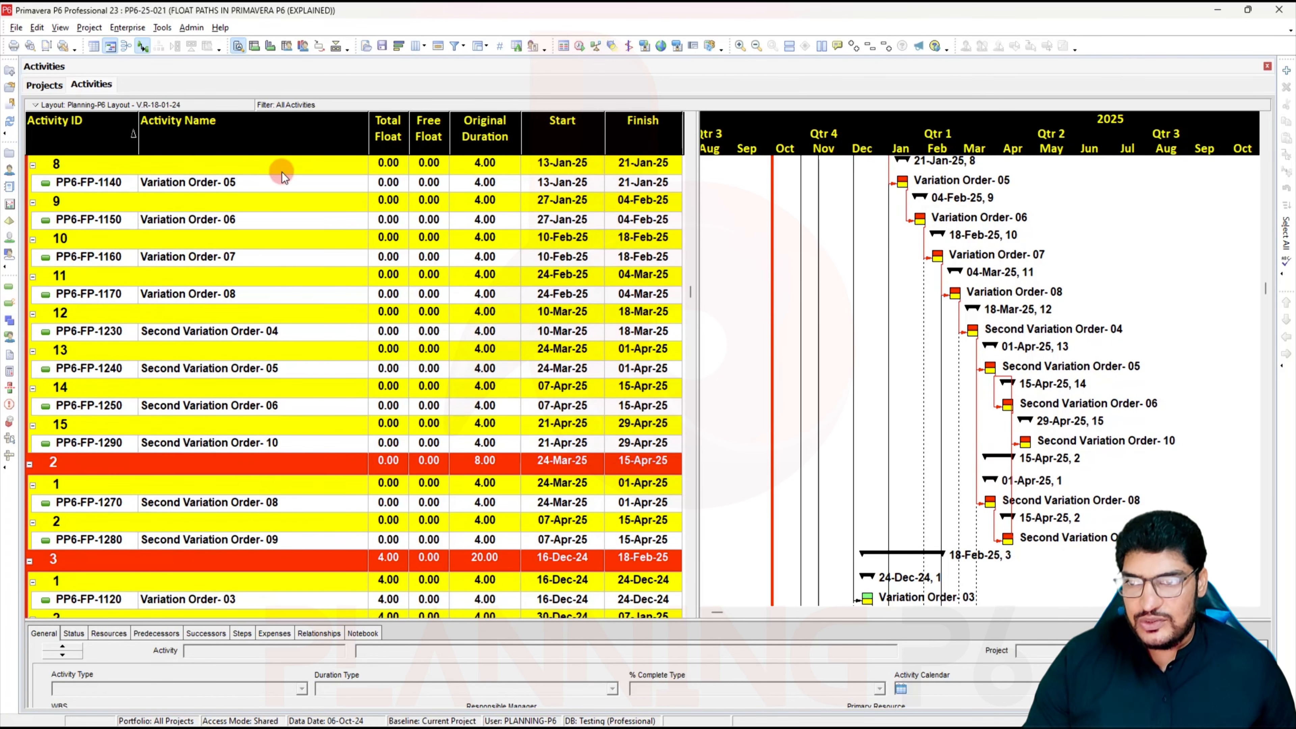
scroll(319, 405, down, 5)
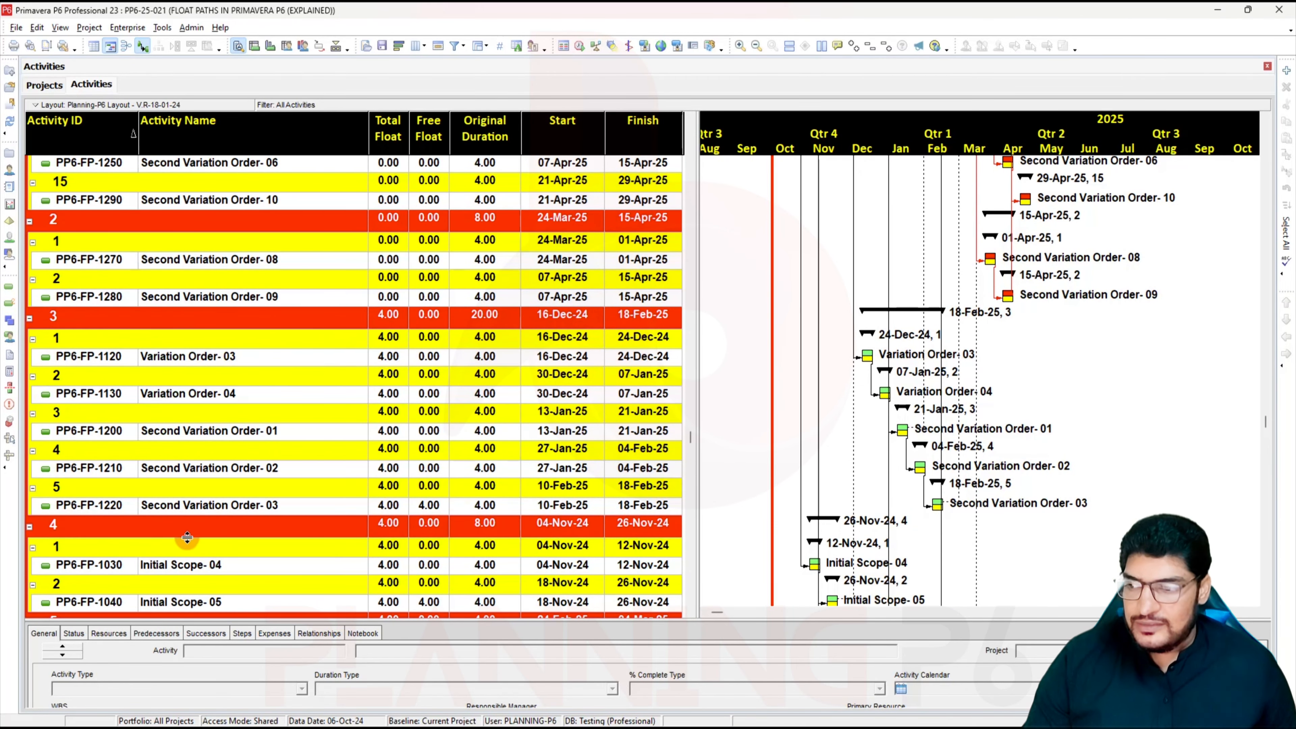
scroll(160, 526, down, 5)
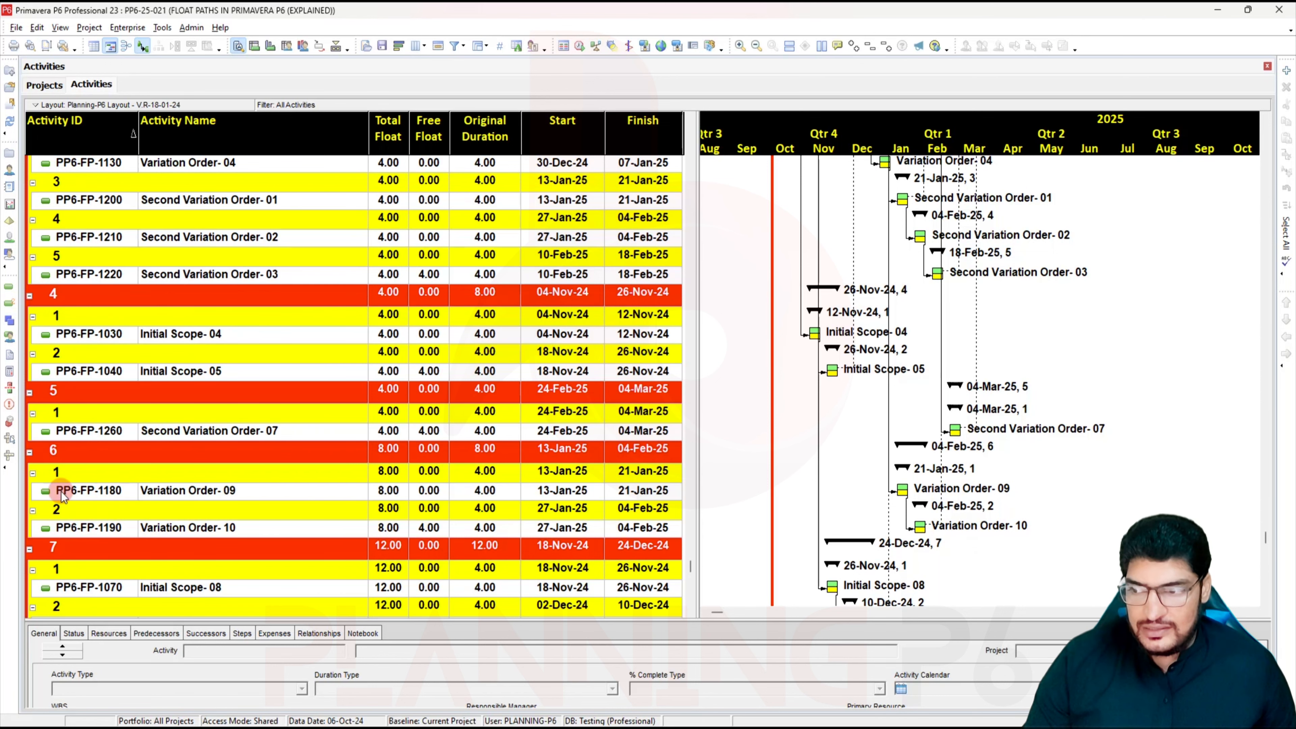
scroll(116, 521, down, 3)
scroll(333, 492, up, 20)
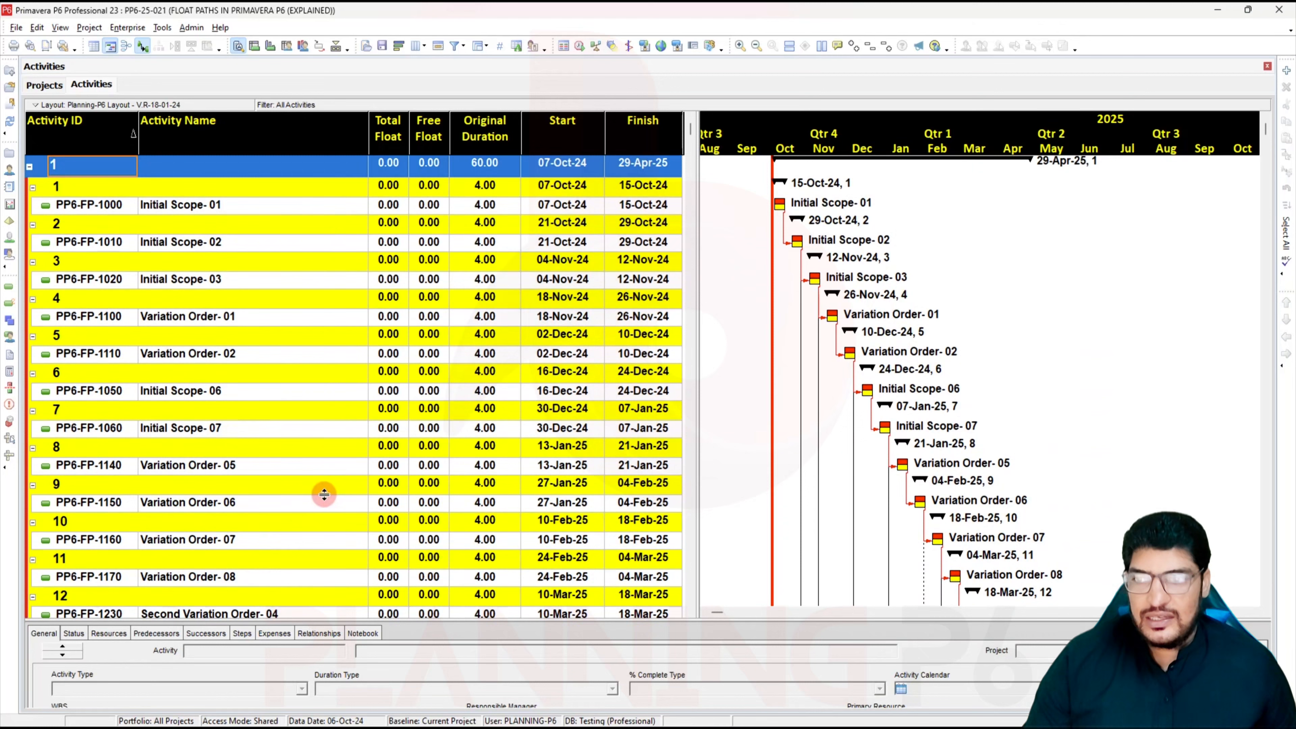
Step: Add Free Float as the third grouping level under Float Path Order and apply the grouping
right_click(379, 243)
click(433, 519)
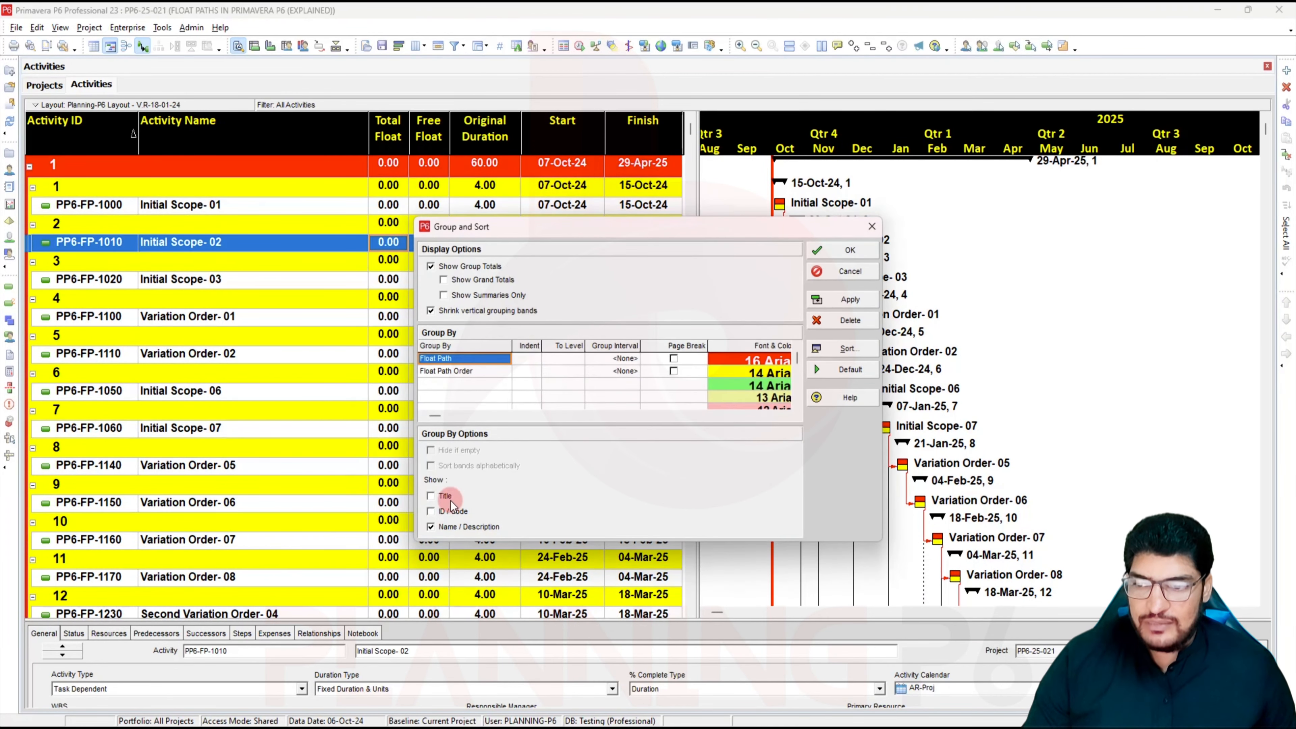
click(451, 383)
click(452, 382)
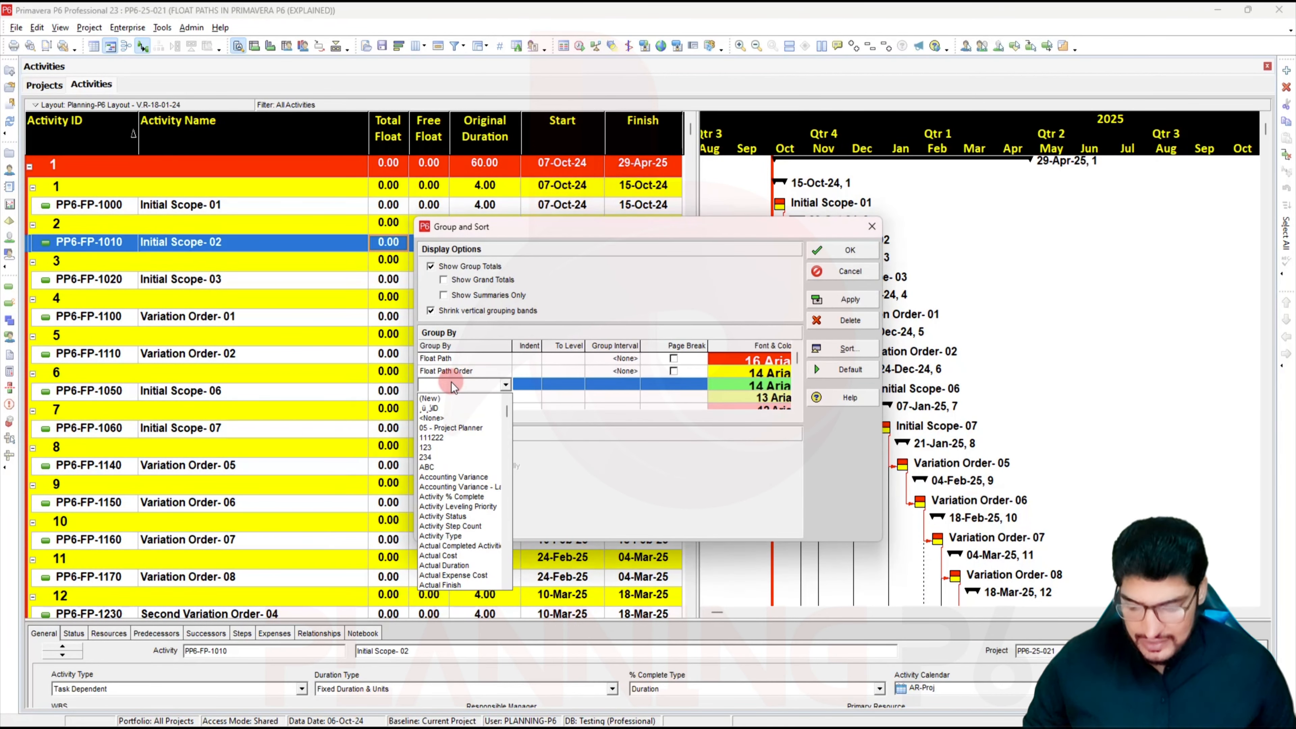
text(fr)
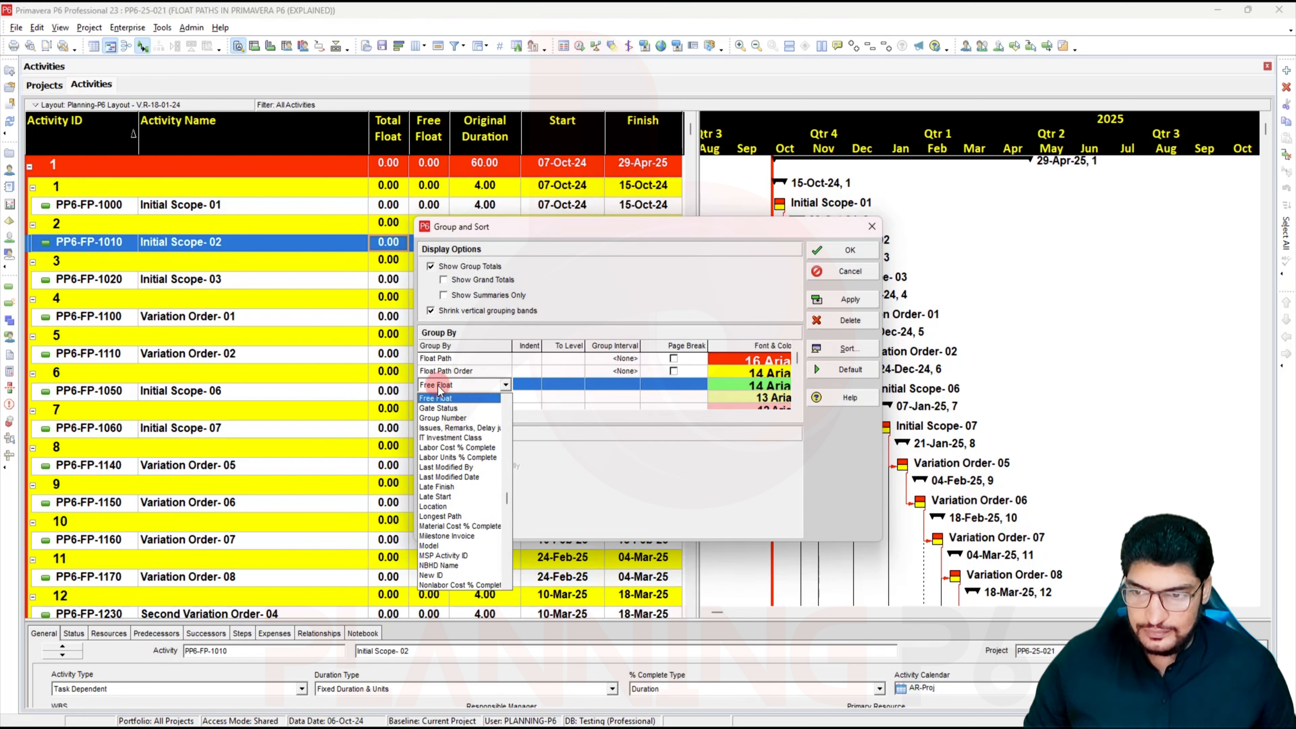
click(442, 399)
click(835, 301)
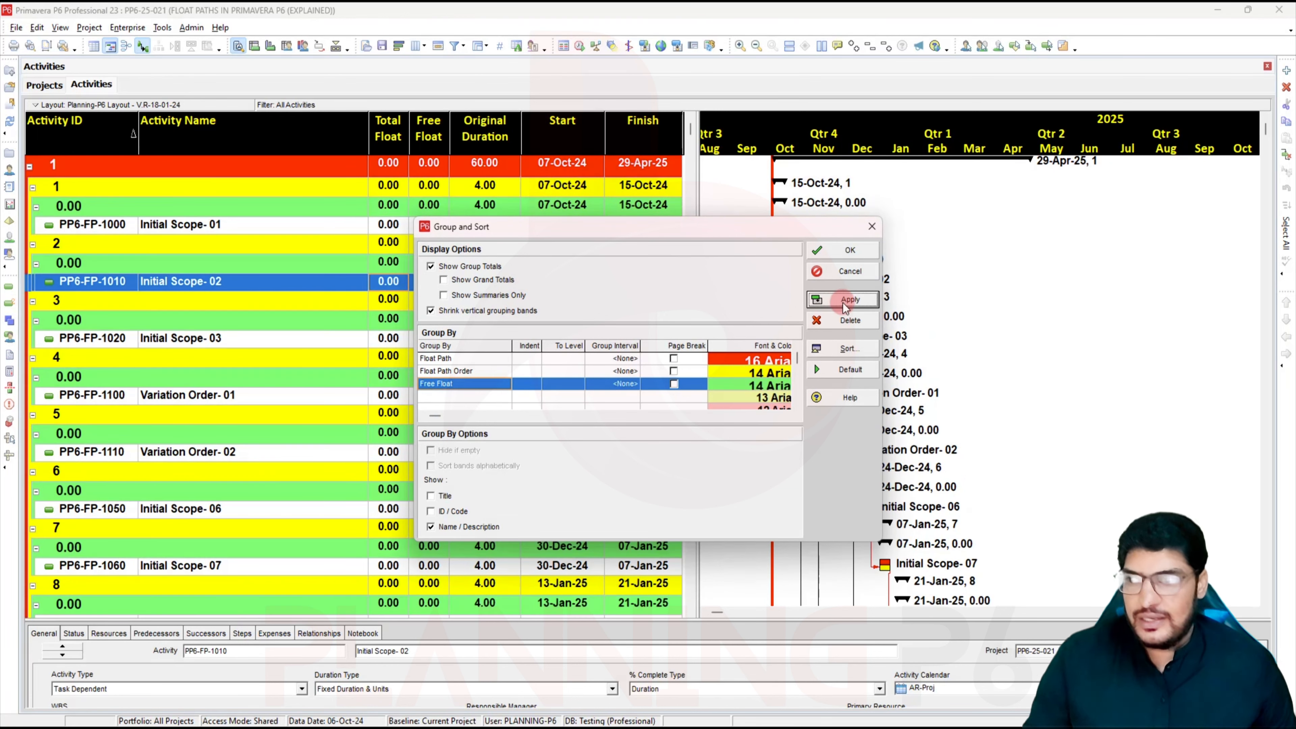
click(825, 250)
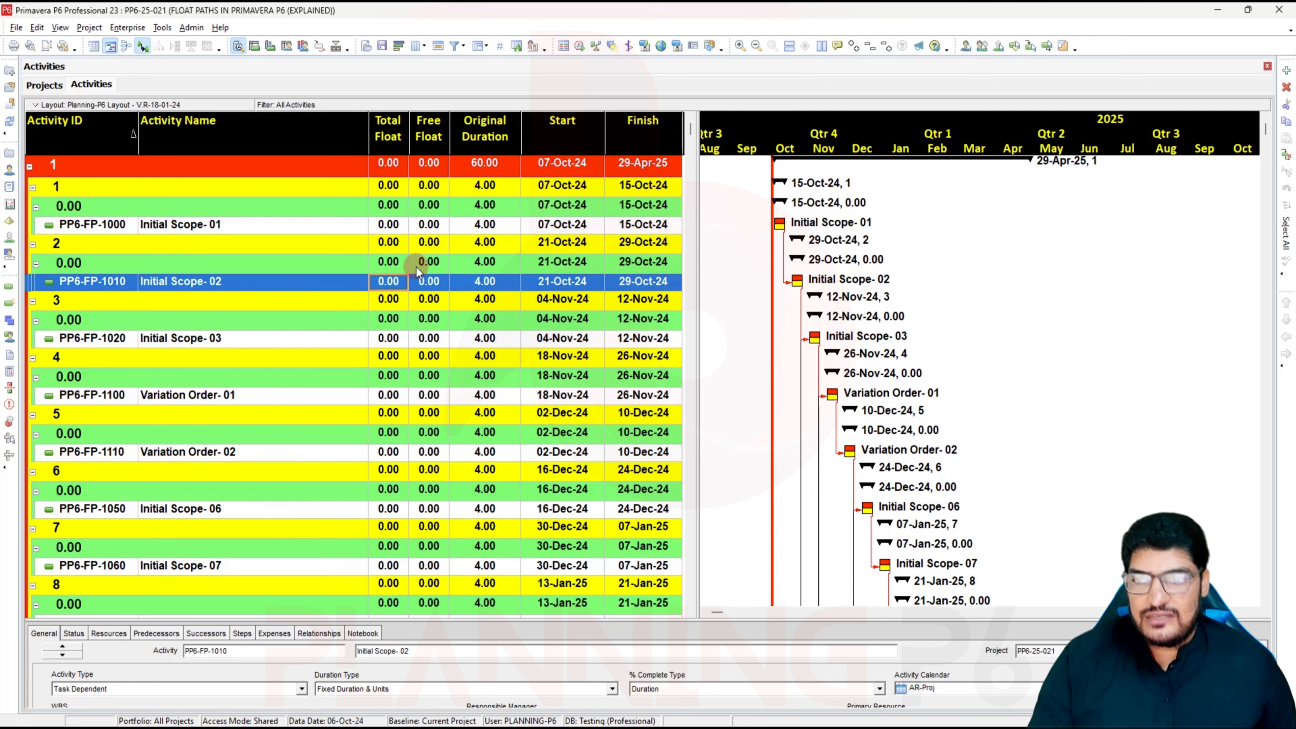
Step: Group the activities by WBS instead of Float Path and apply the grouping
right_click(304, 244)
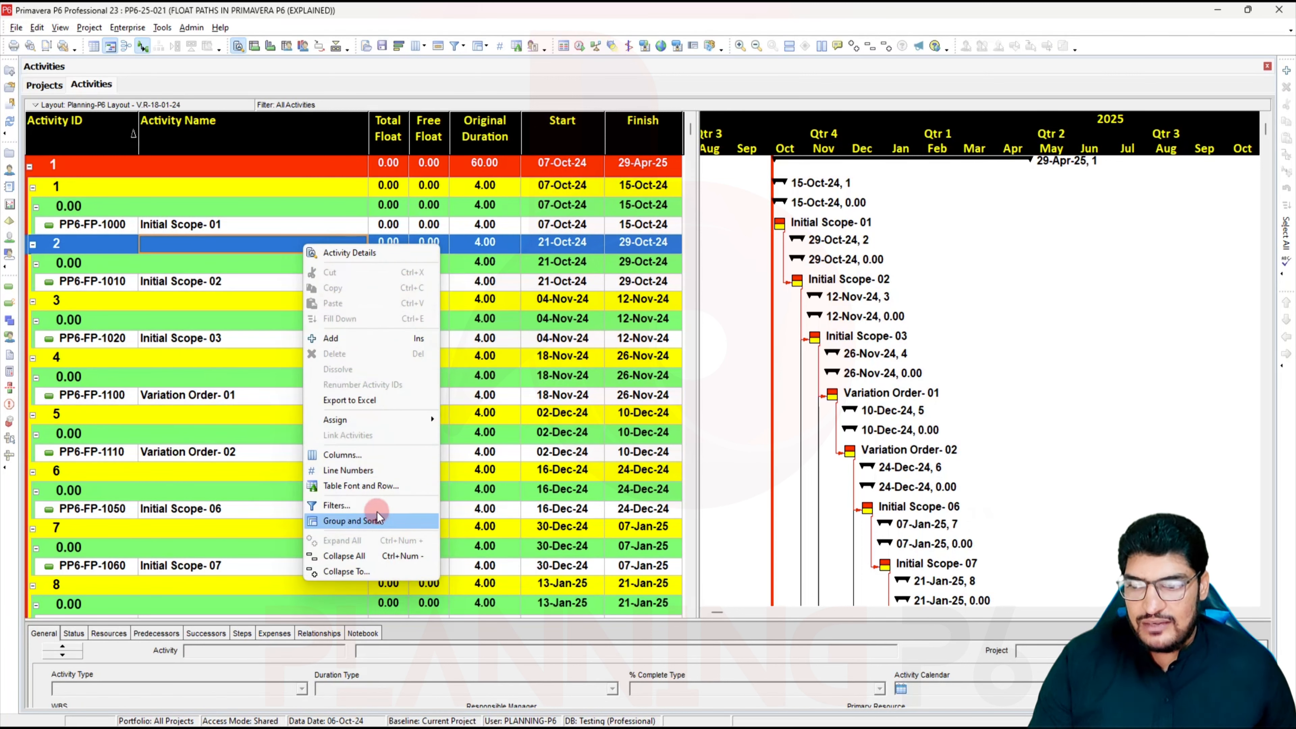
click(355, 521)
click(466, 360)
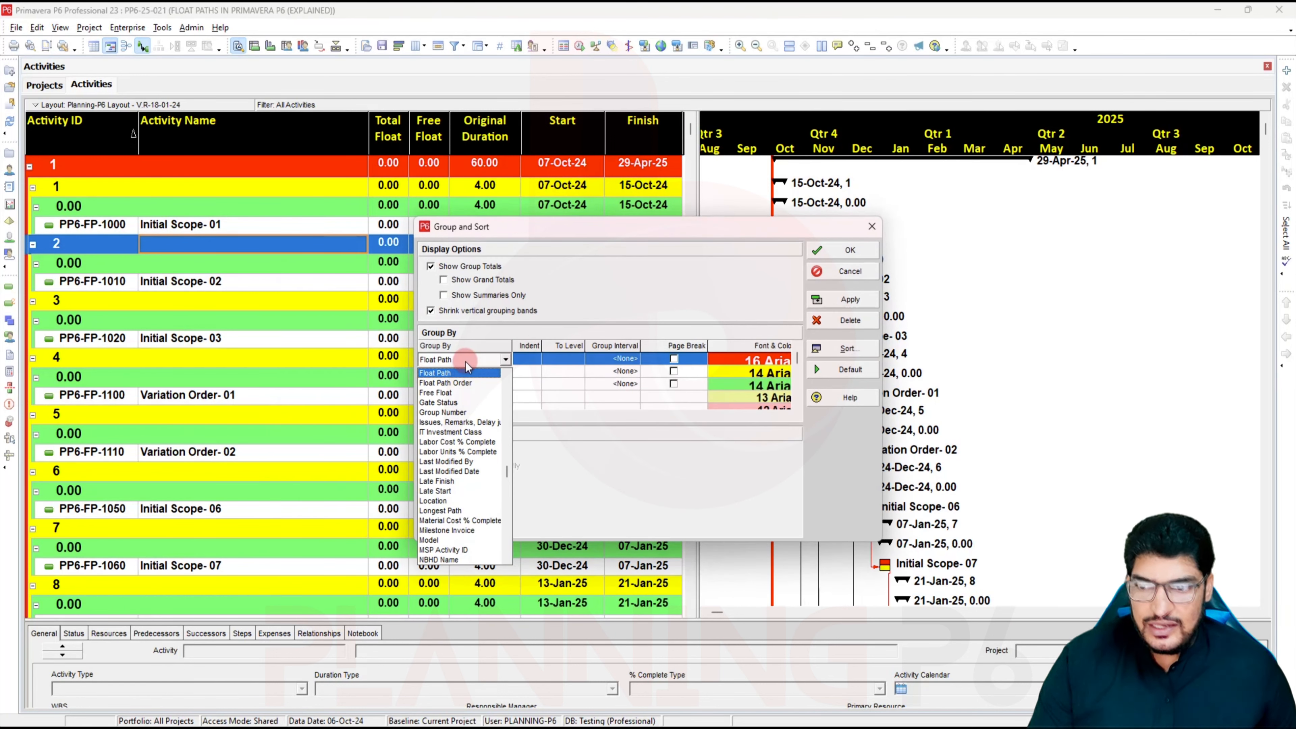
key(w)
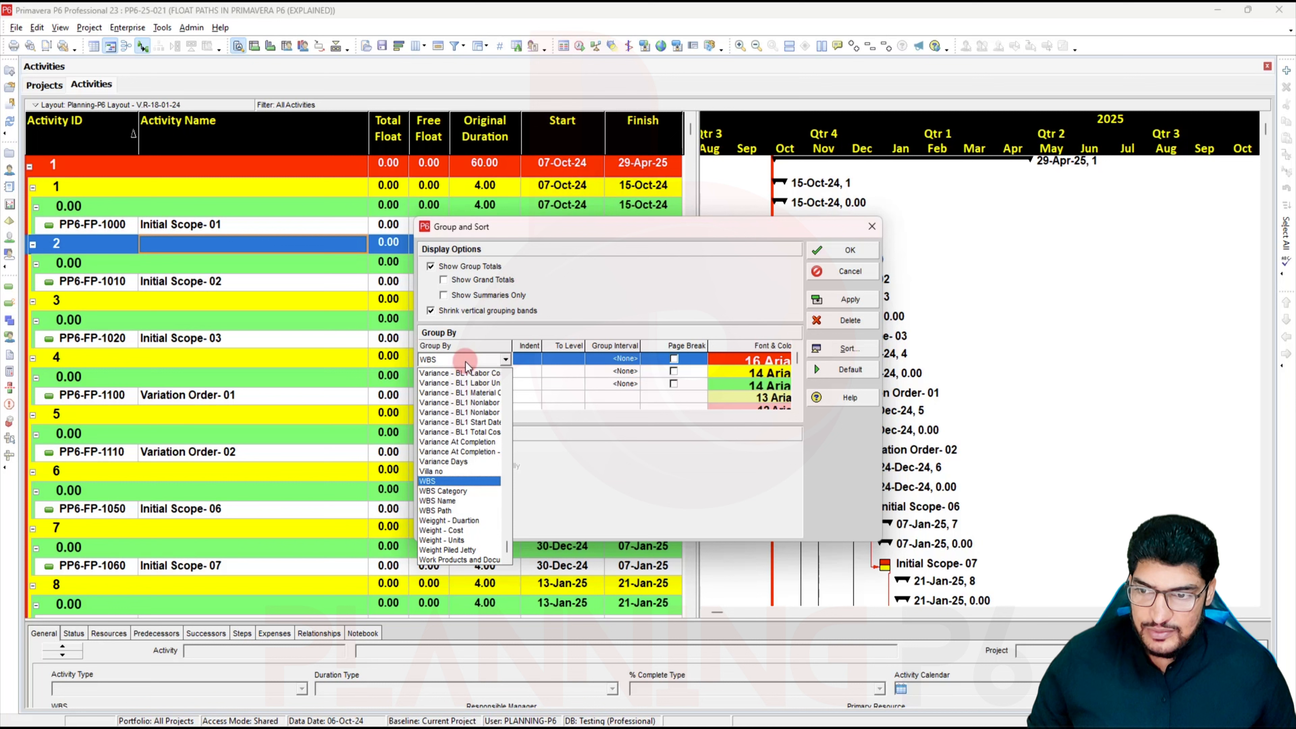
click(445, 481)
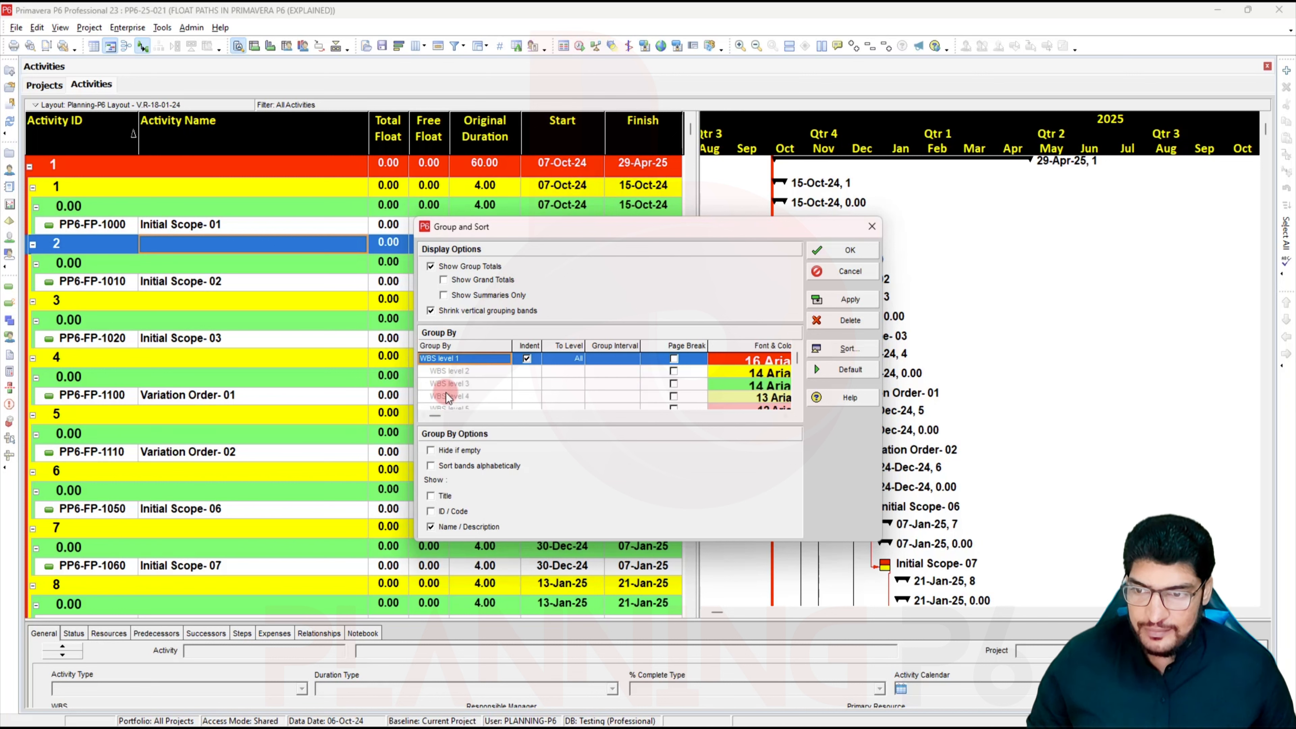
click(853, 297)
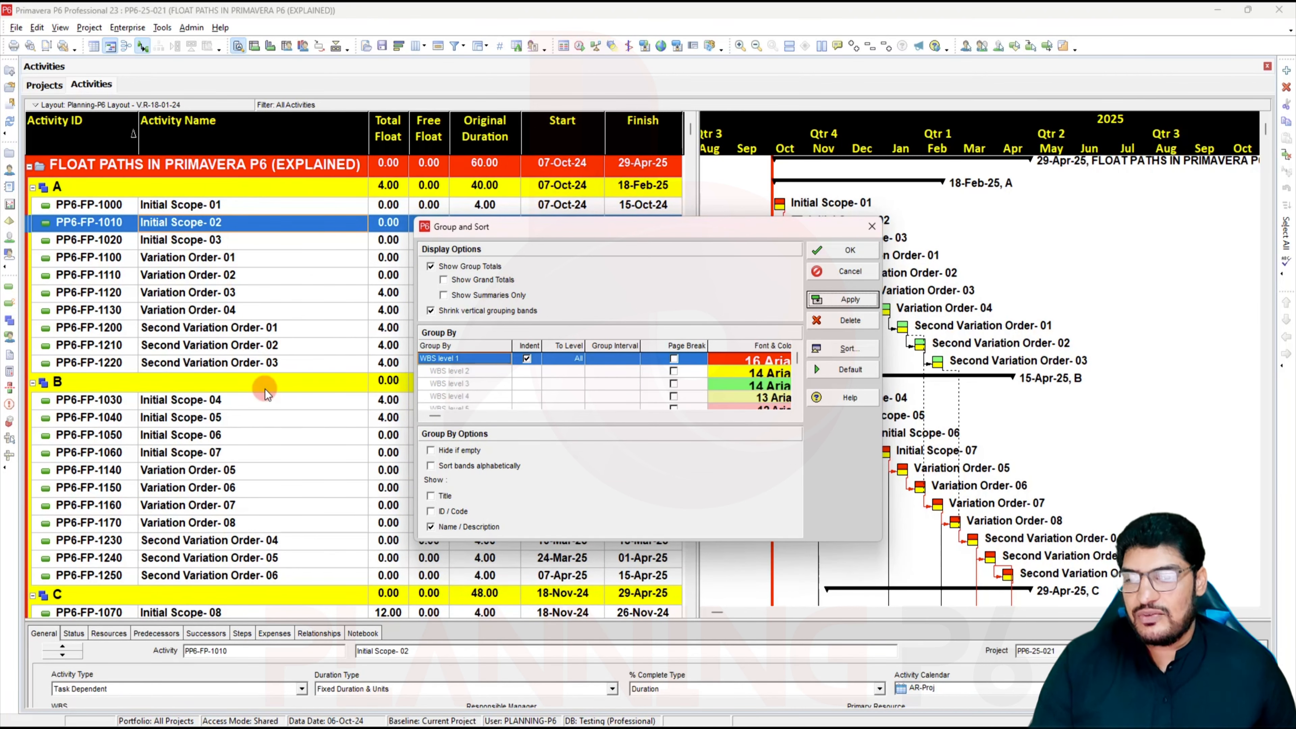
click(871, 257)
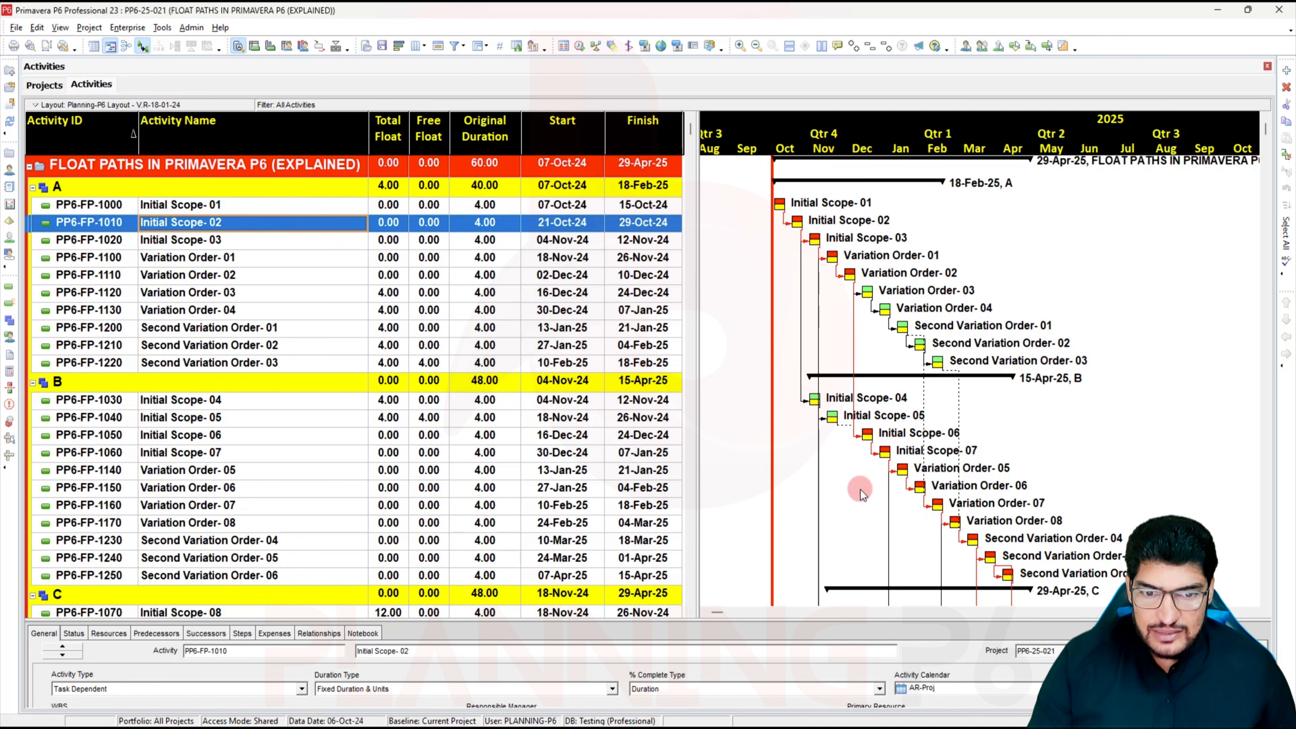
Step: Search the available activity table columns for "float path" and expand the Multiple Float Paths category
scroll(867, 493, down, 3)
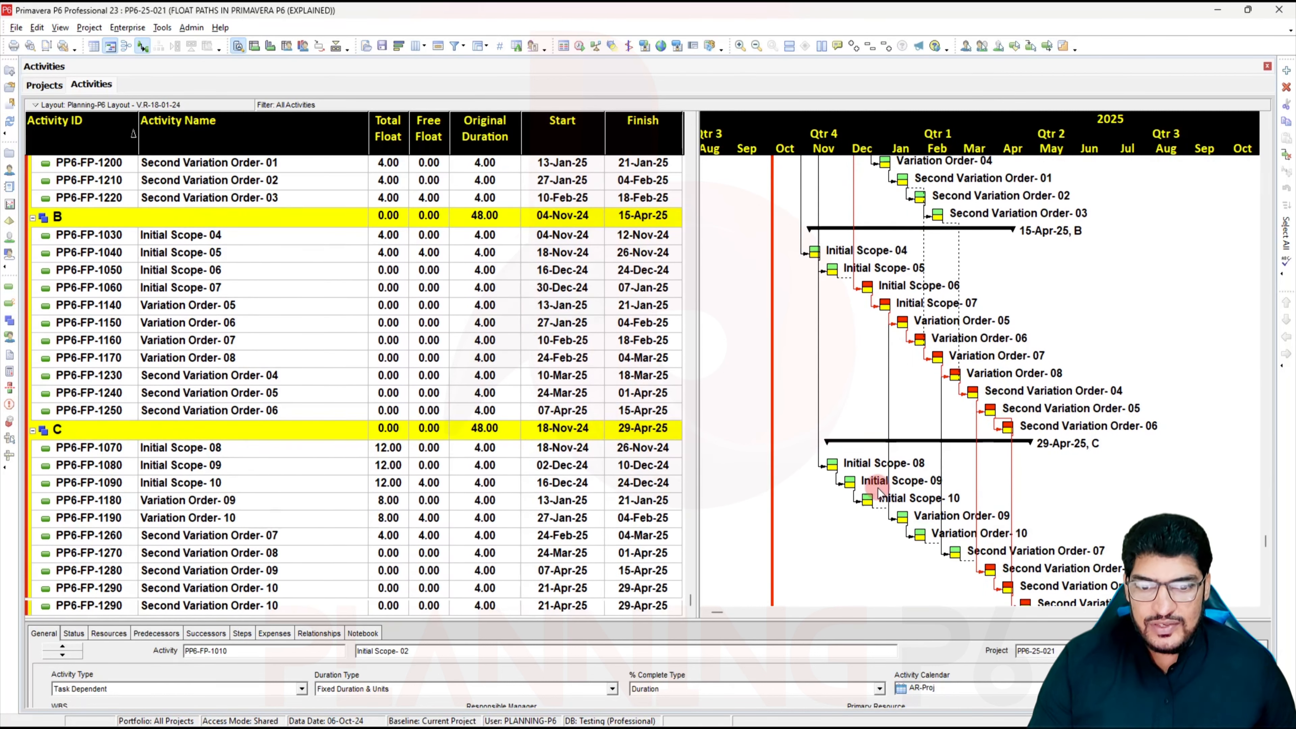
scroll(878, 494, down, 1)
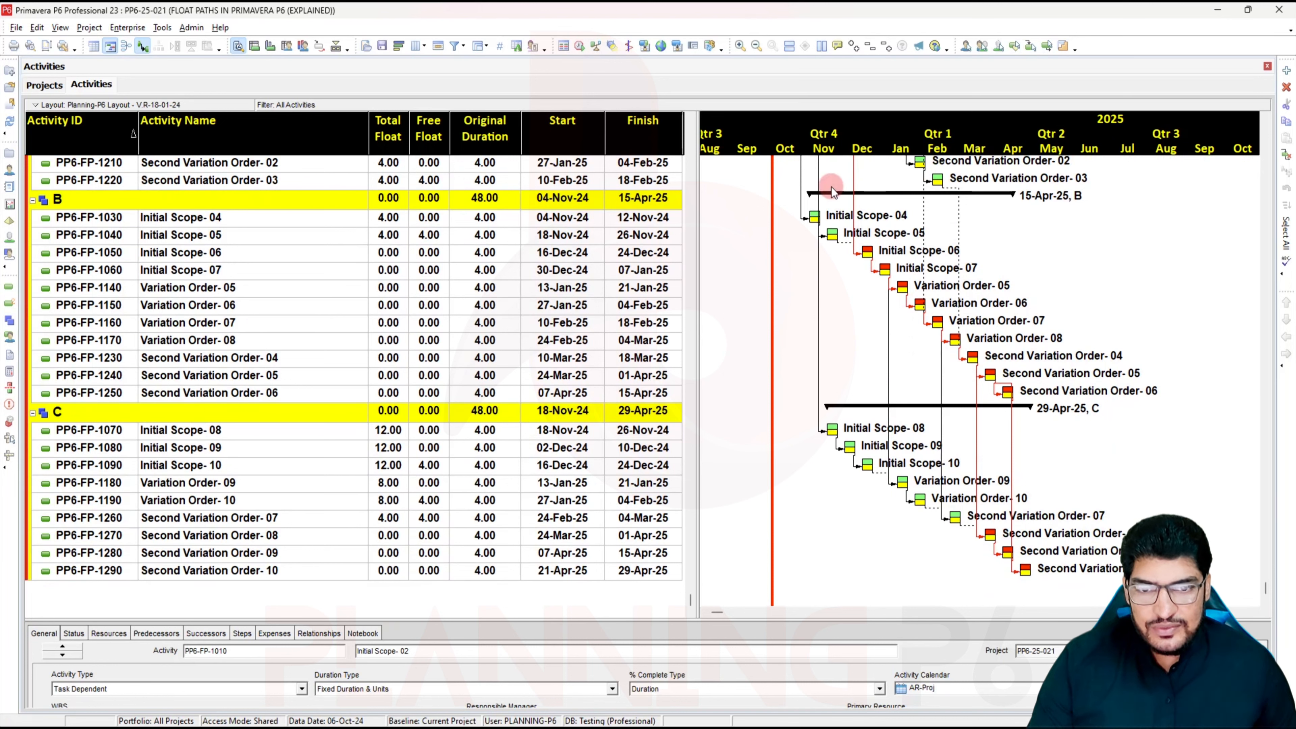
scroll(766, 308, up, 4)
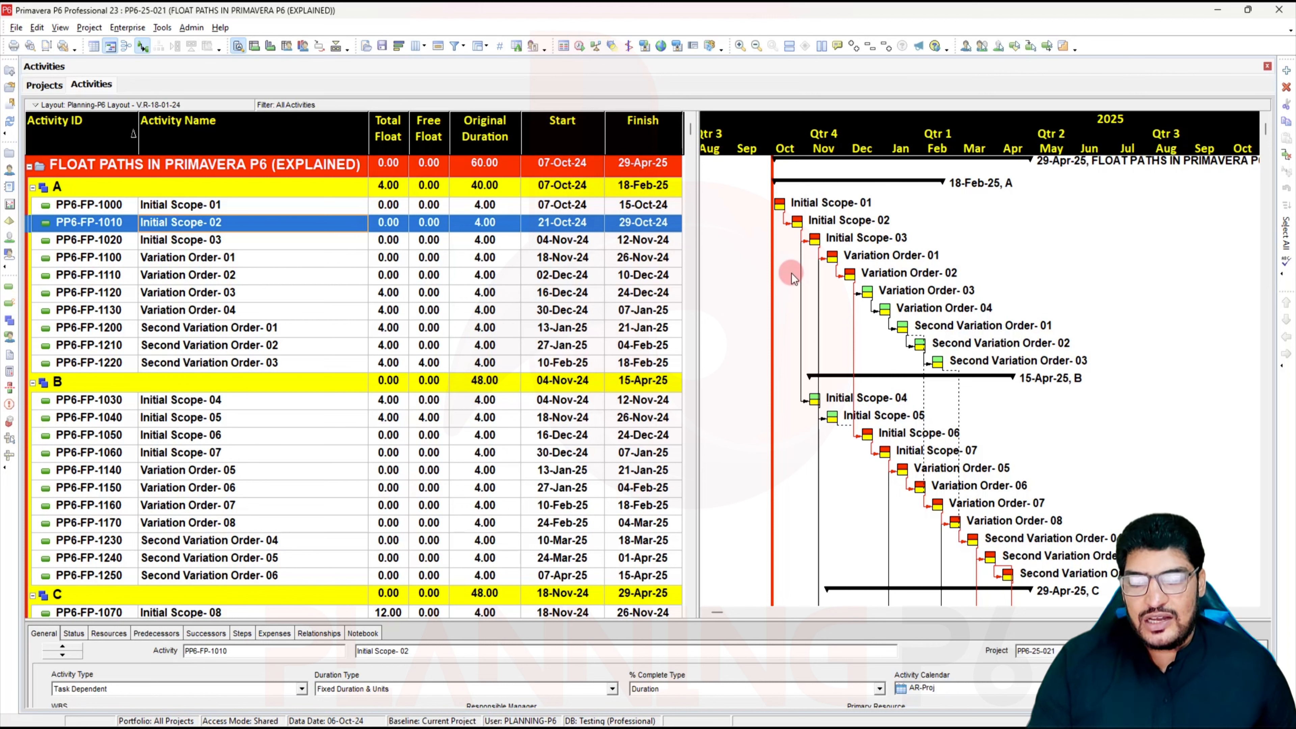
right_click(333, 255)
click(404, 464)
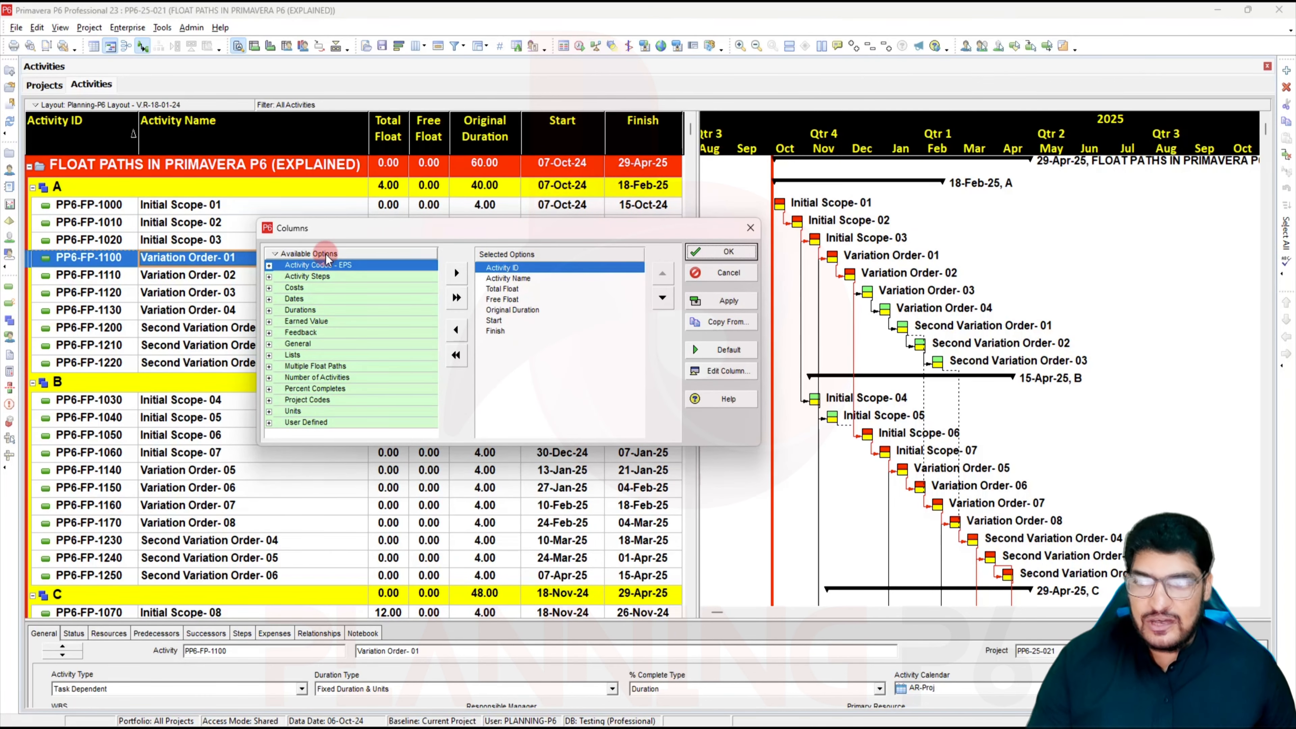
right_click(317, 263)
click(318, 268)
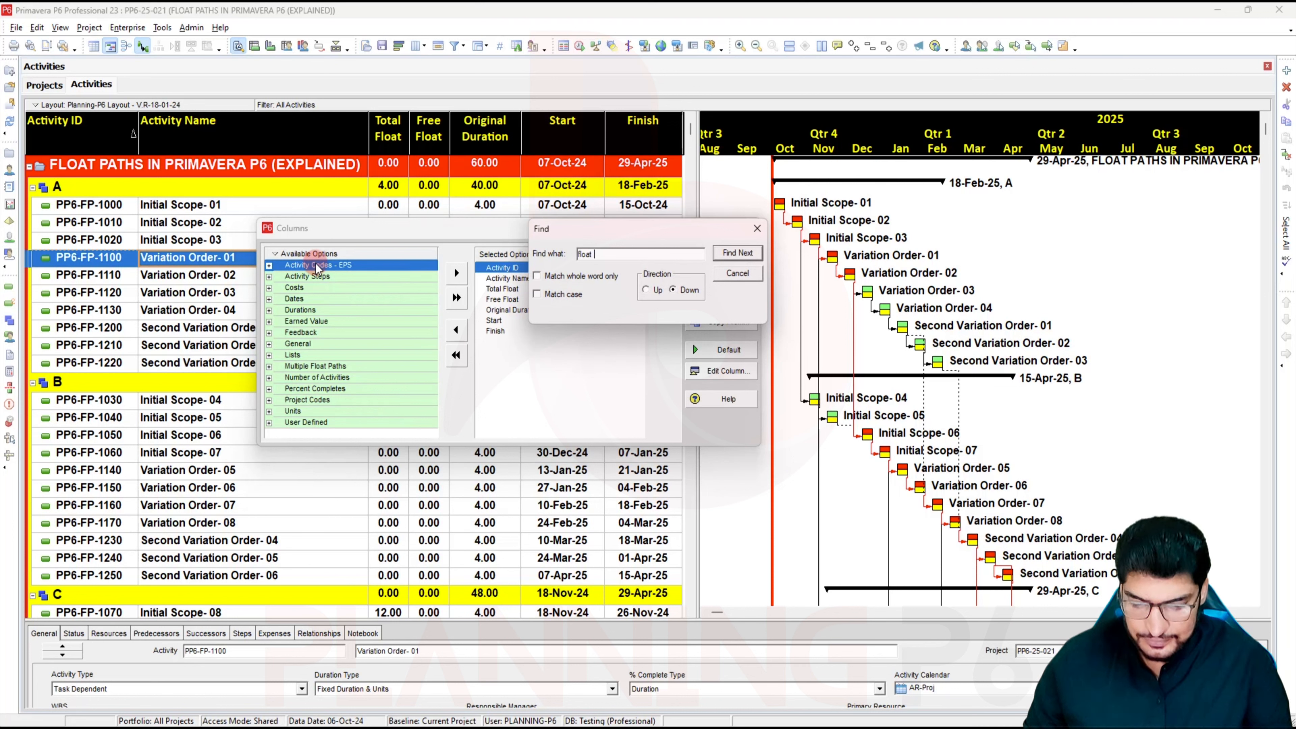
key(Return)
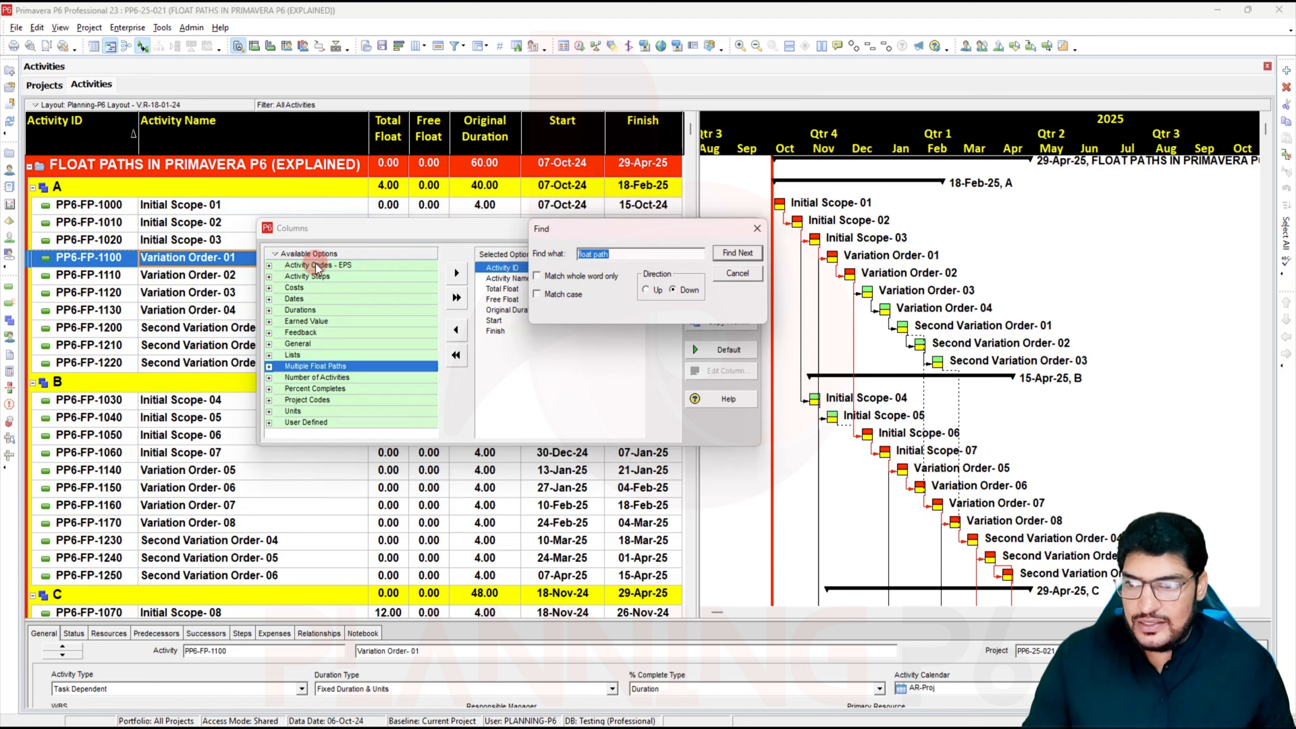
click(269, 366)
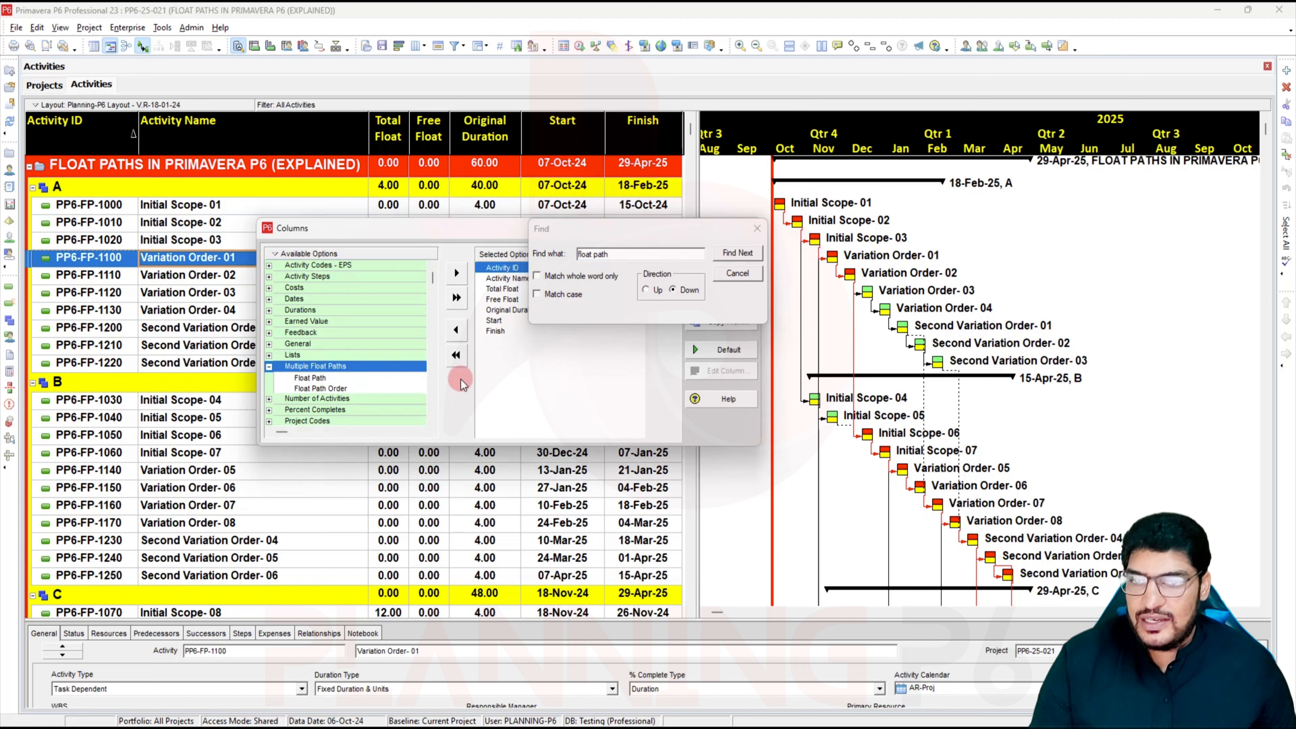
click(757, 228)
Step: Add the Float Path and Float Path Order columns directly after Activity Name and apply the column layout
click(331, 380)
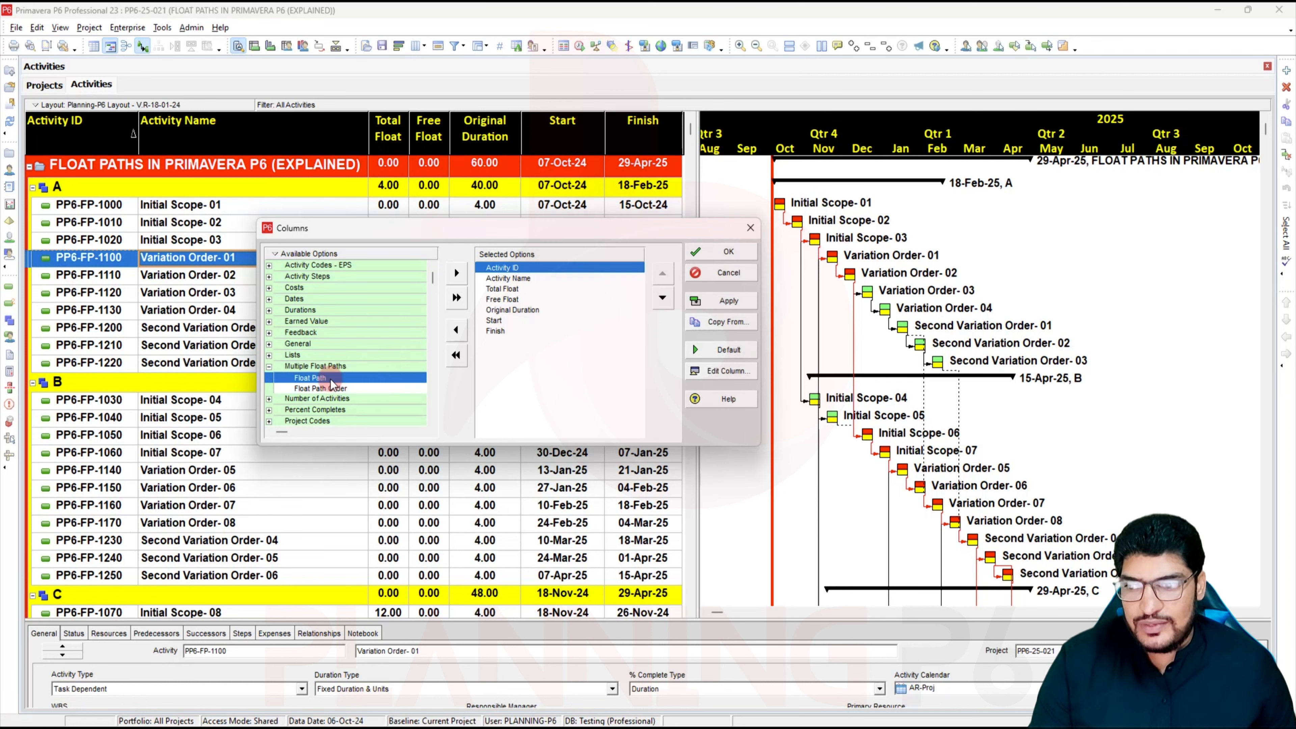
double_click(331, 382)
double_click(336, 382)
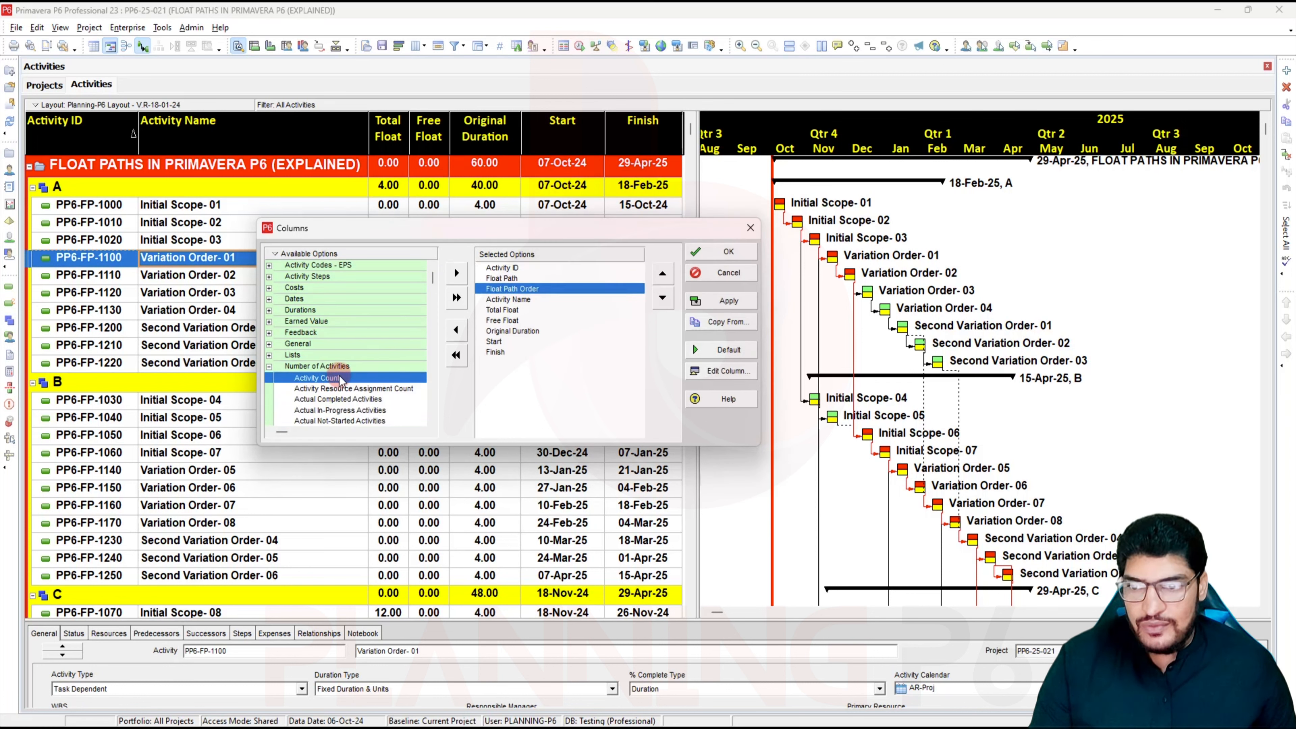
click(662, 299)
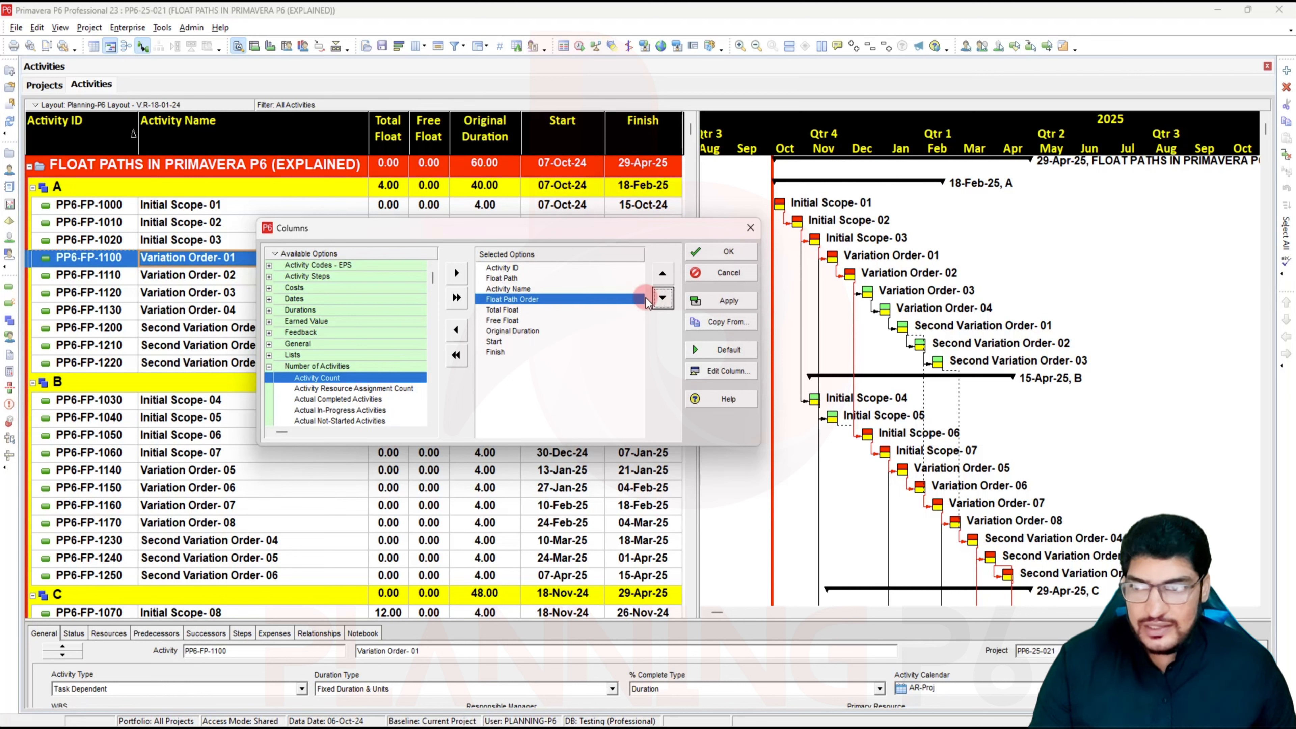
click(524, 289)
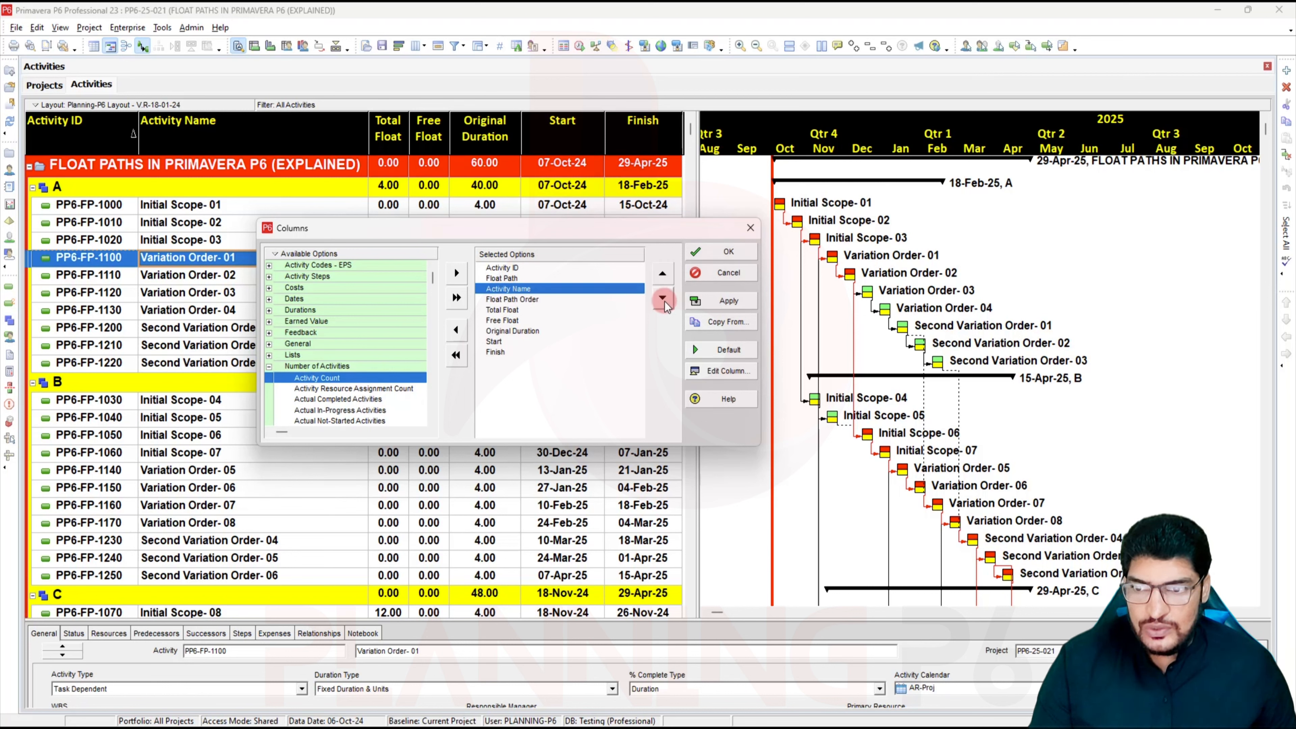
click(506, 278)
click(663, 297)
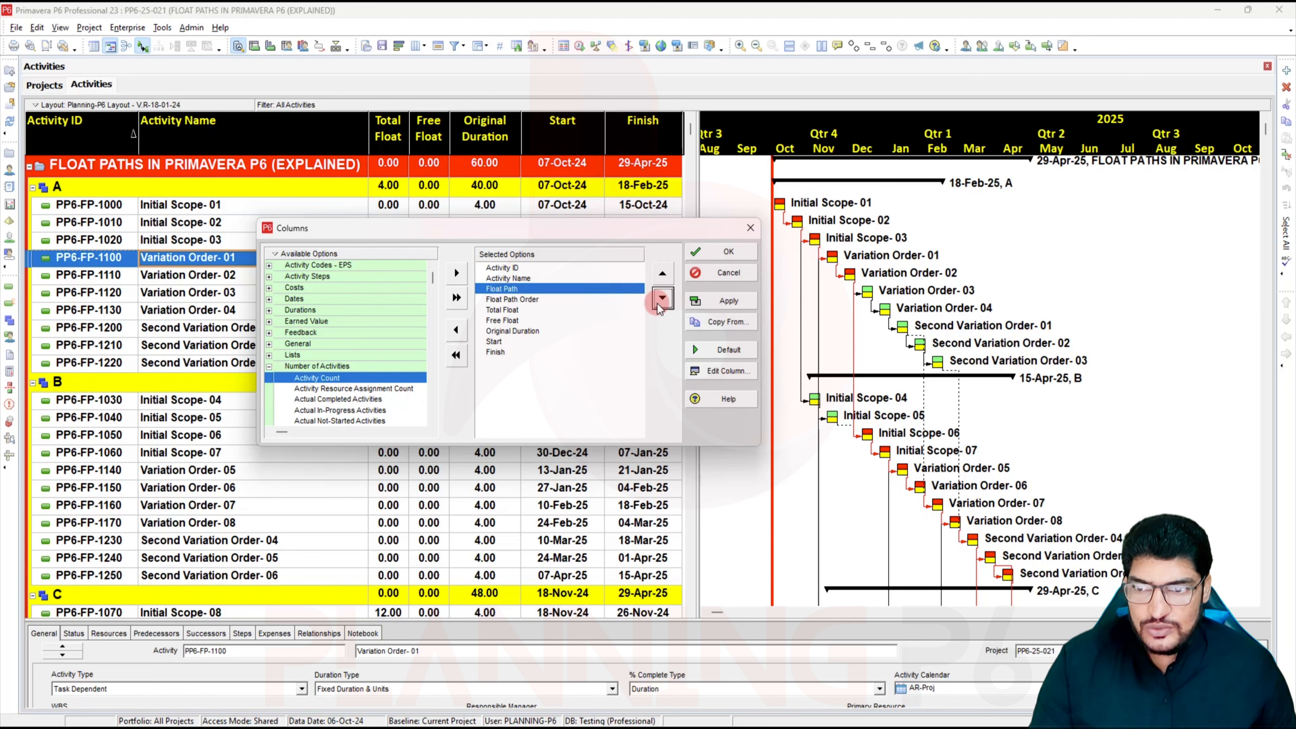
click(728, 306)
click(729, 251)
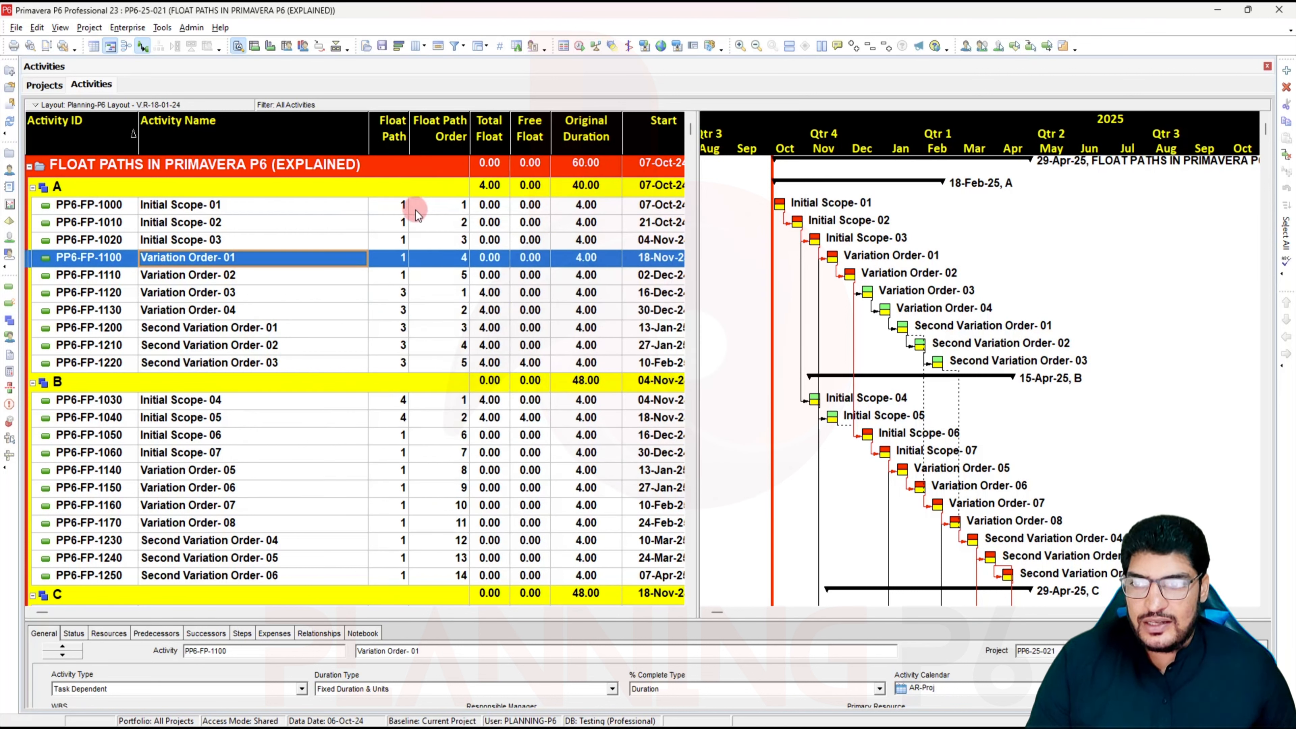
Step: Set the Float Path Order column's alignment to Center in the activity table's column settings
click(390, 297)
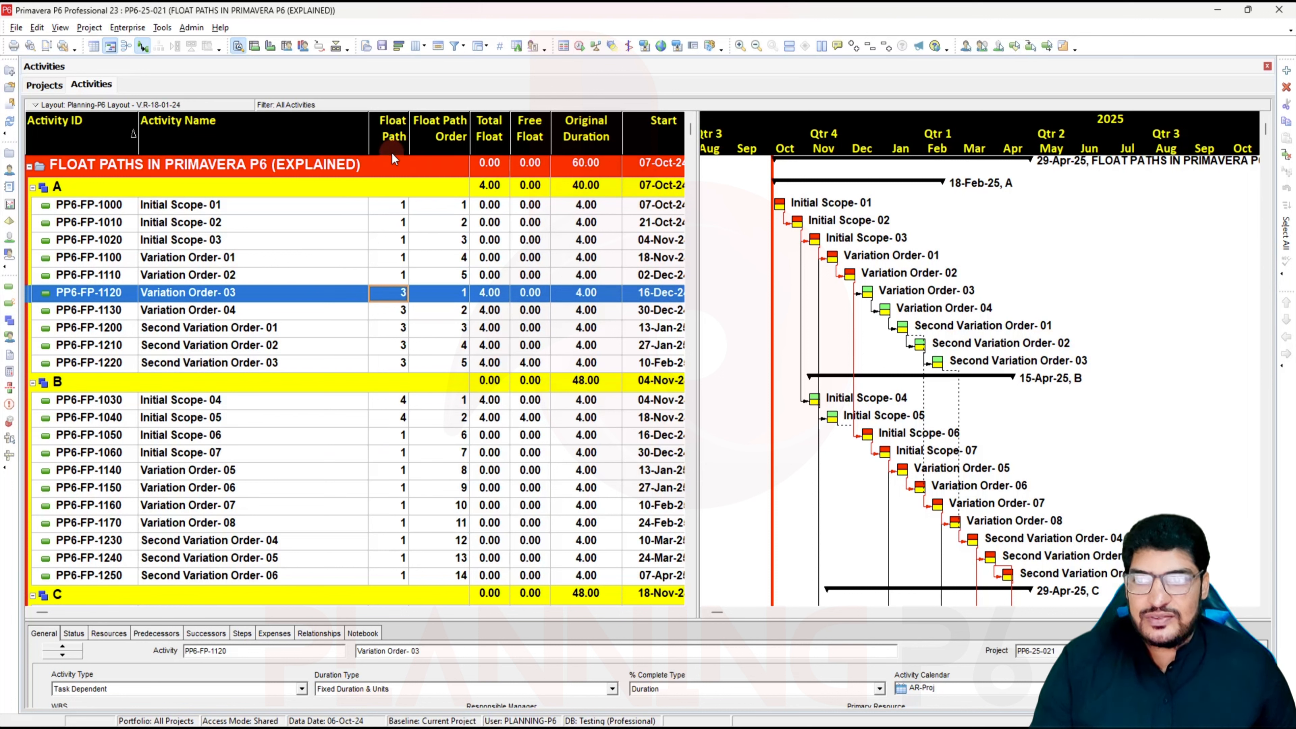
right_click(417, 229)
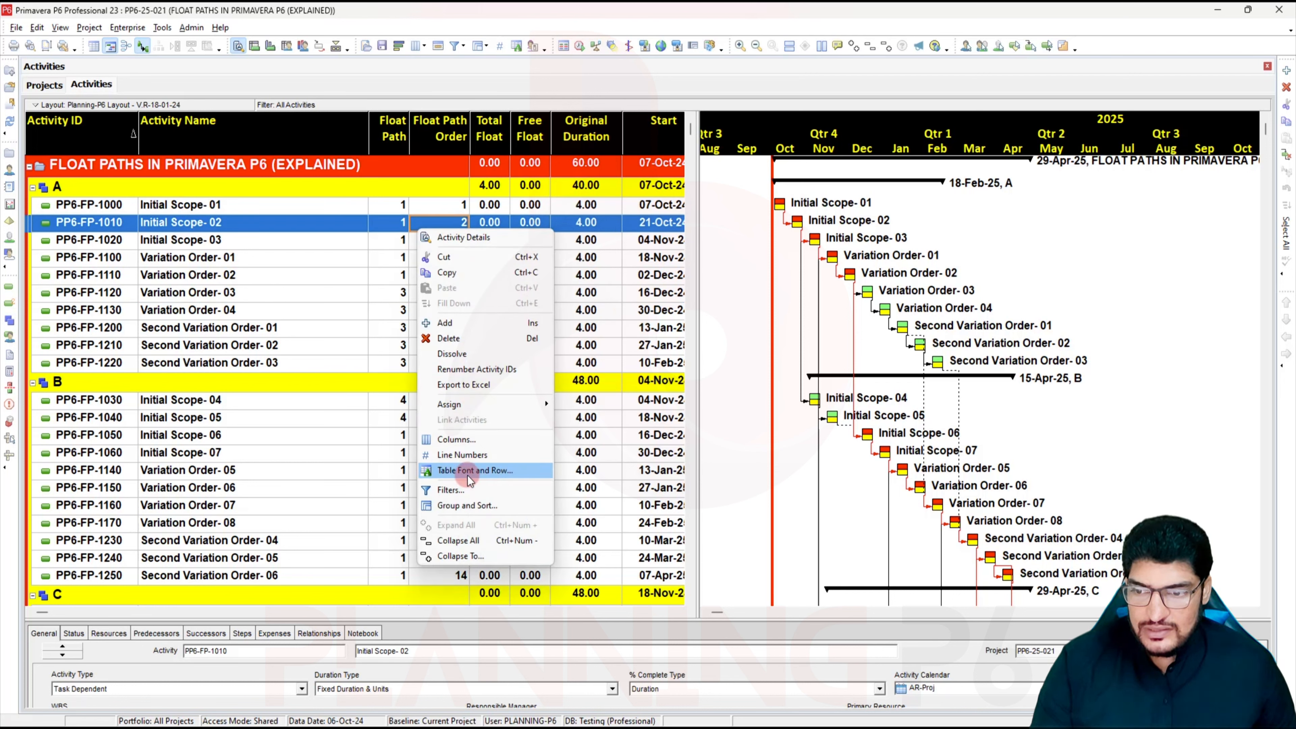
click(454, 439)
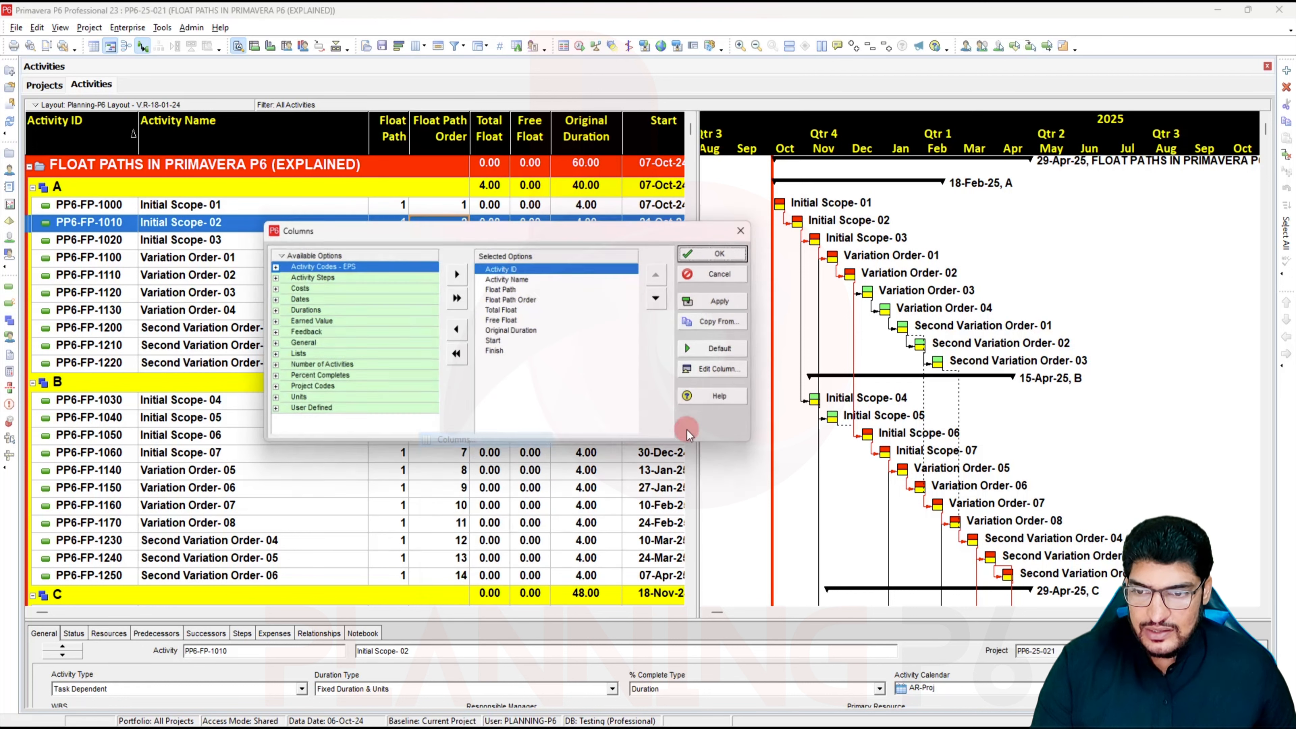
click(519, 302)
click(697, 371)
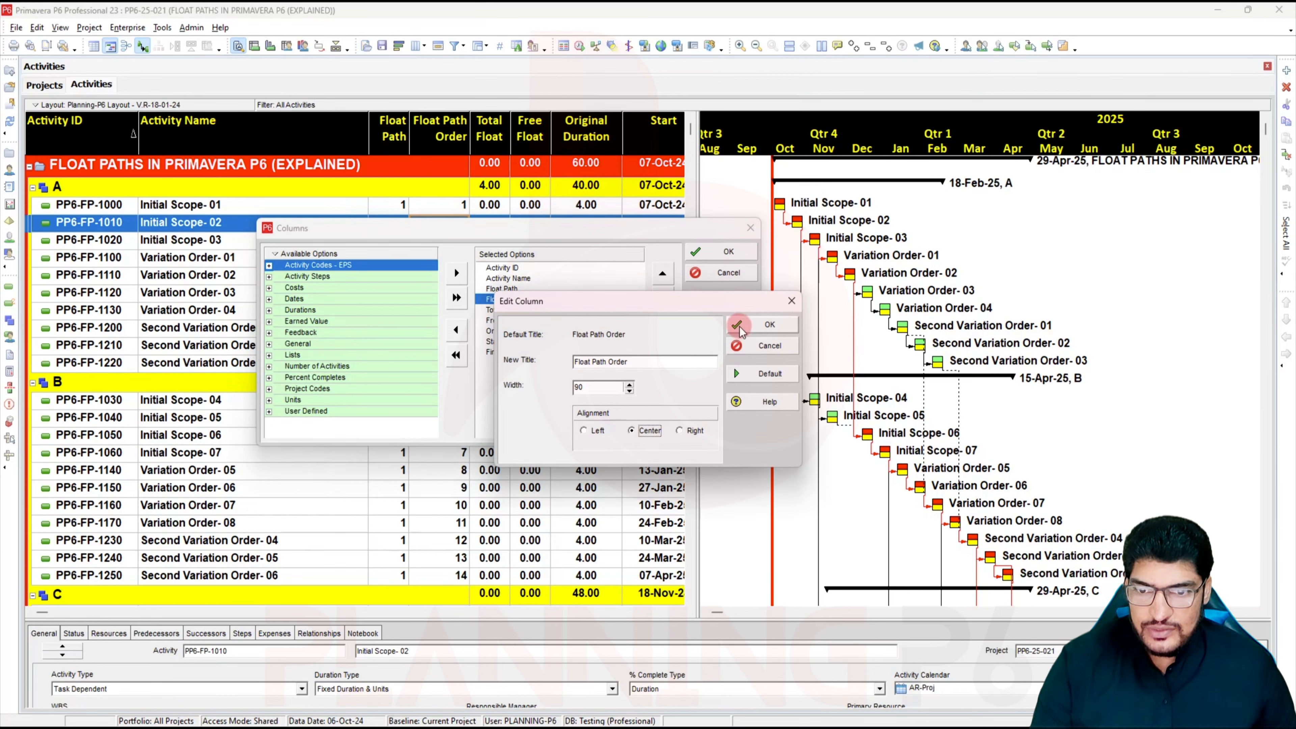
click(740, 326)
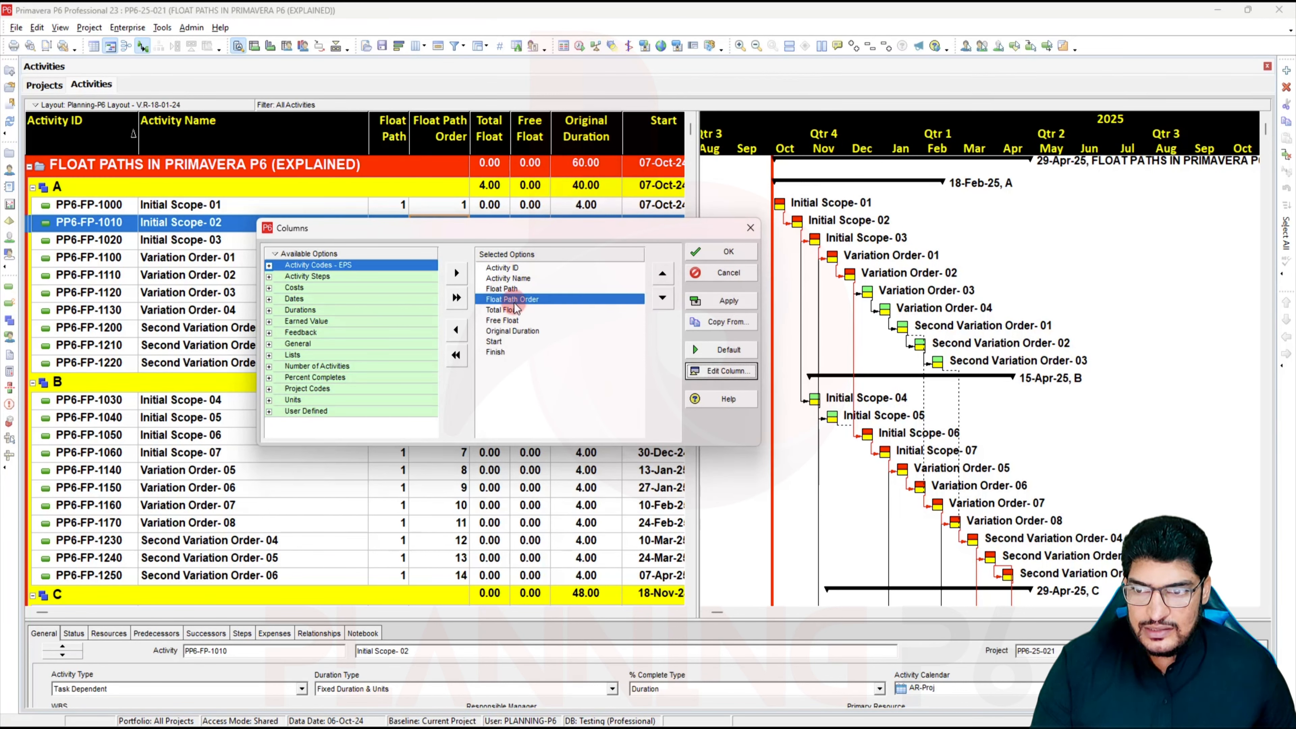
Step: Center-align the Float Path column, apply the column settings, and slightly narrow the Float Path column
click(510, 289)
click(725, 371)
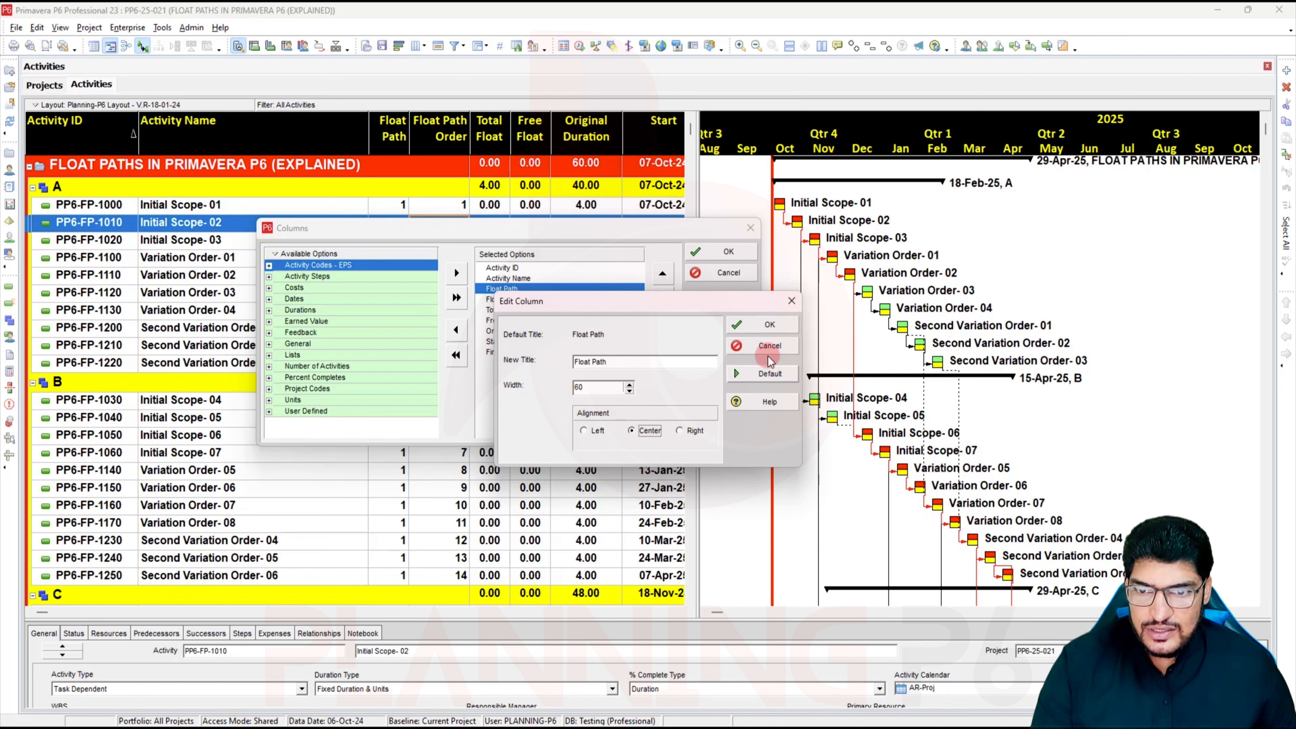
click(764, 327)
click(726, 300)
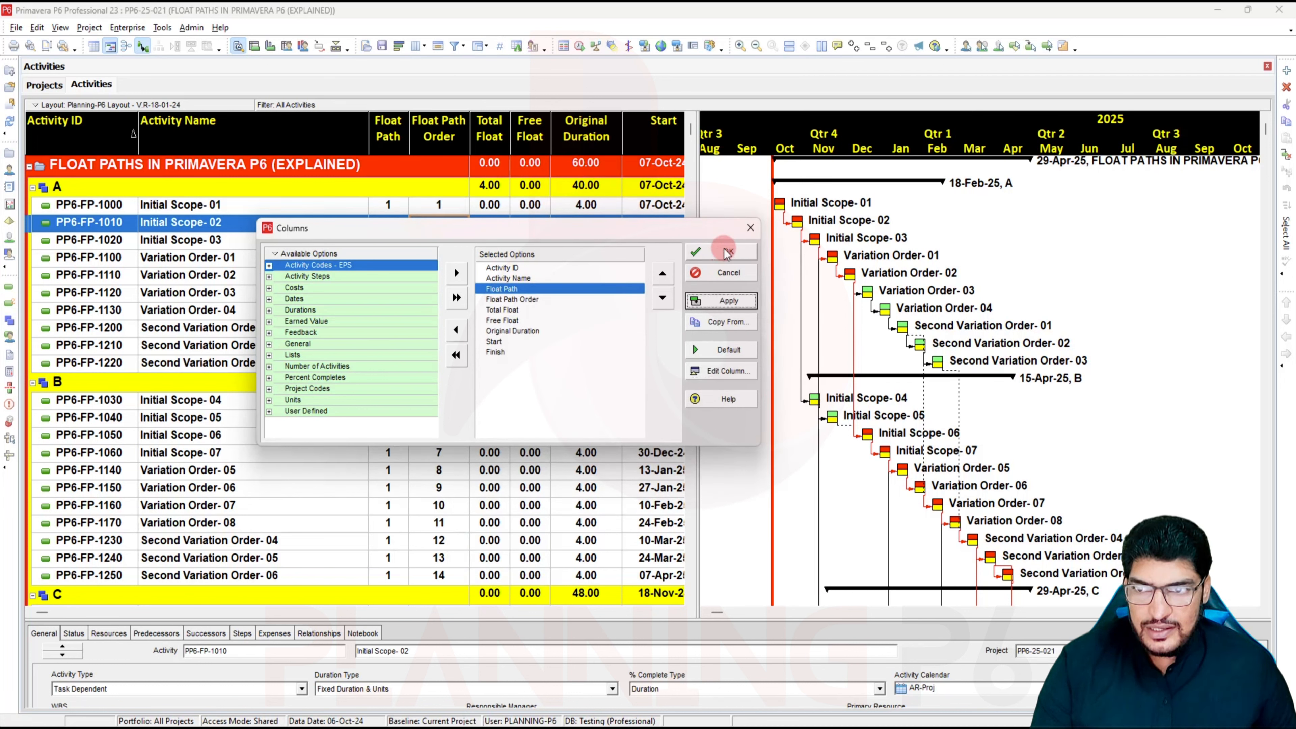
click(728, 251)
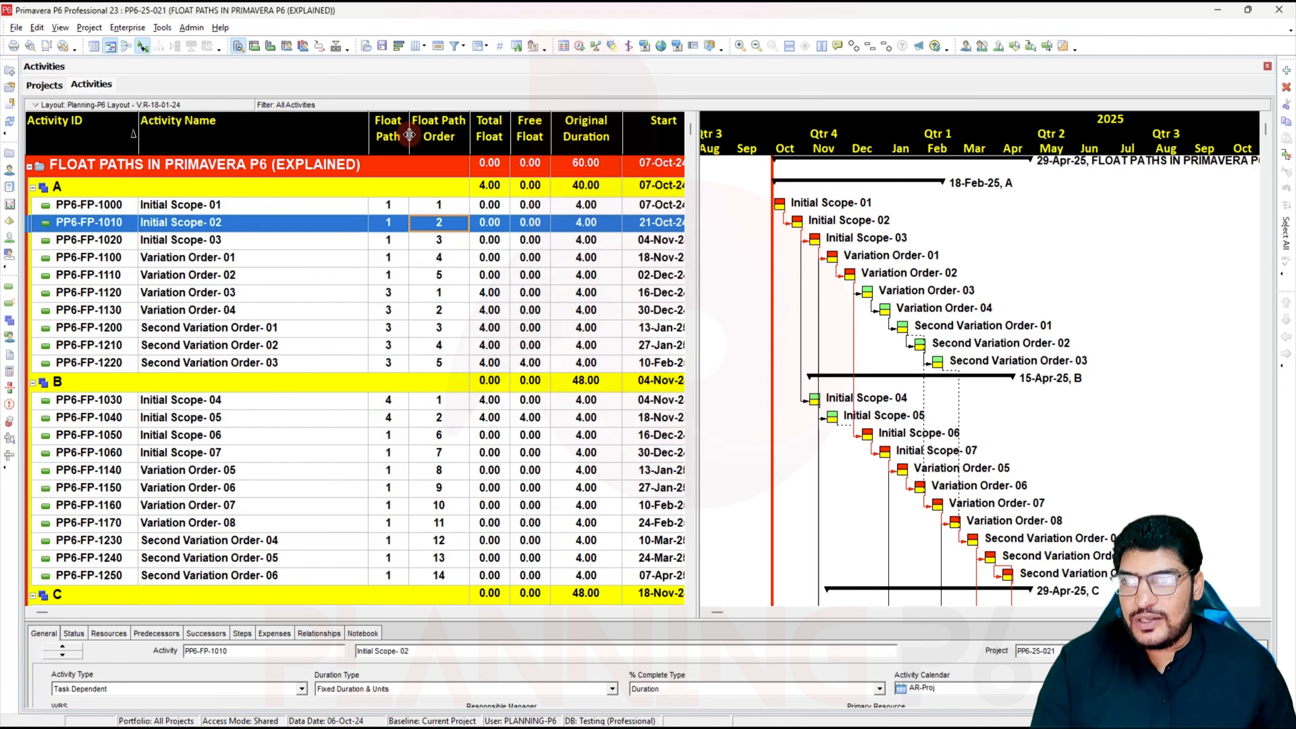
drag(408, 136, 405, 135)
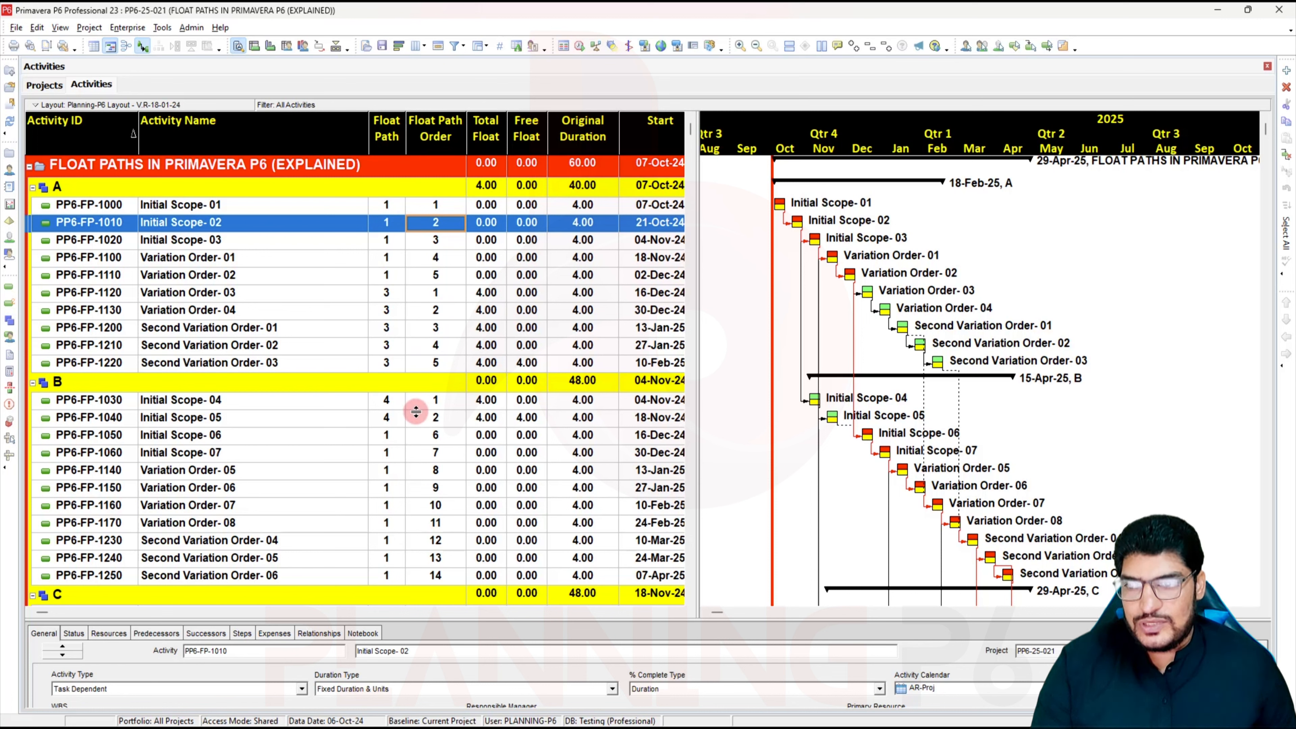
Step: Create a new user-defined activity filter named "Float Path"
right_click(425, 293)
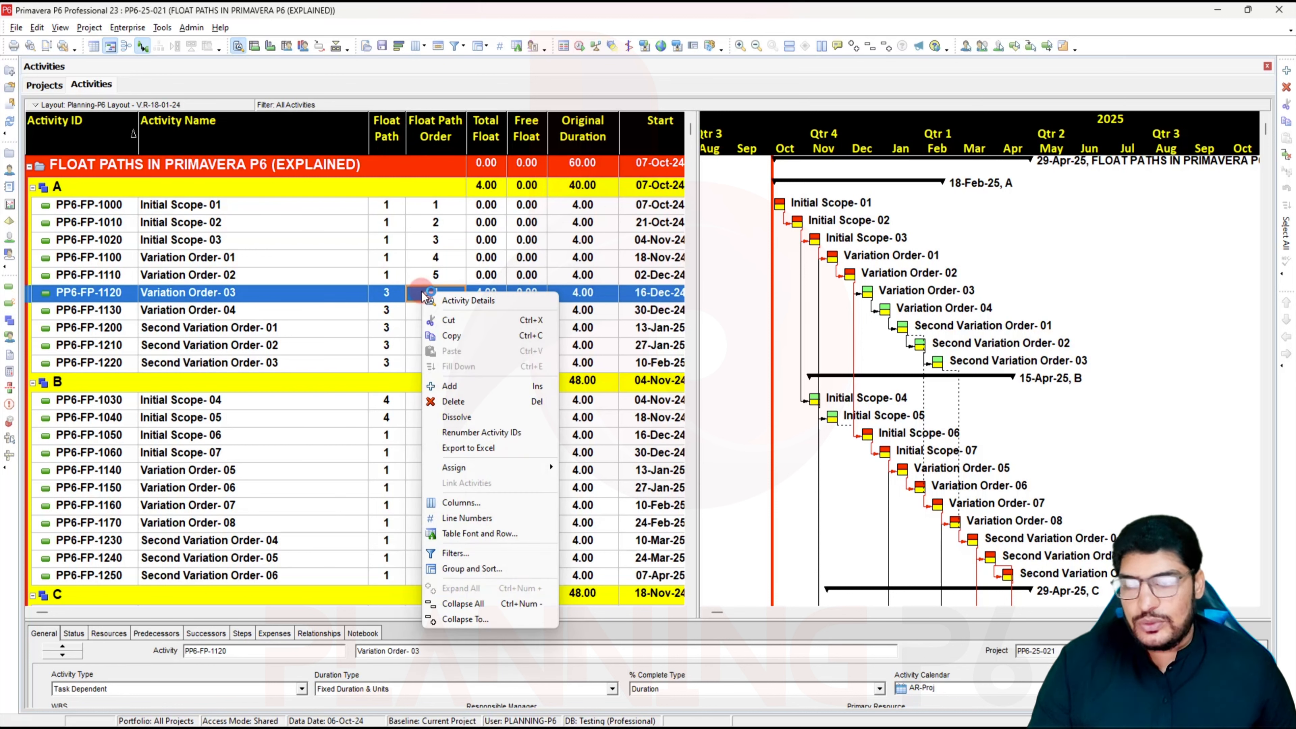
click(501, 555)
scroll(580, 349, down, 5)
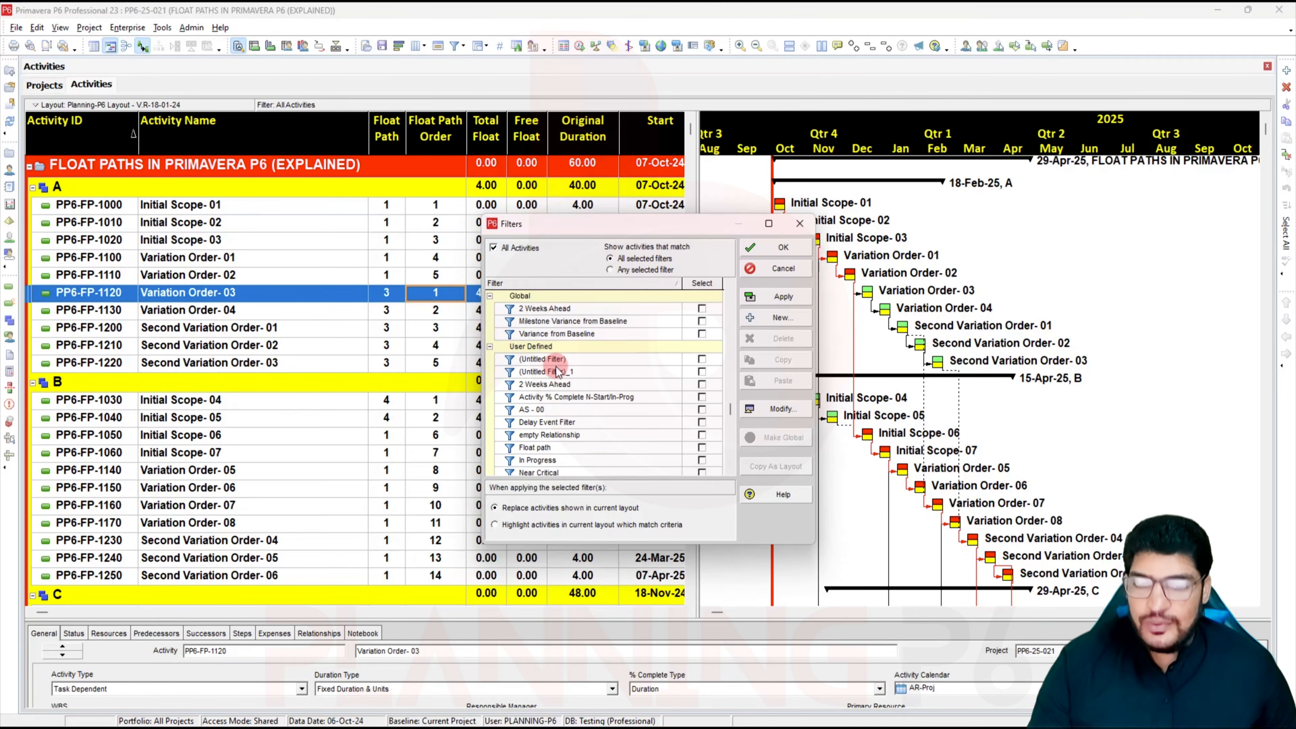
click(767, 319)
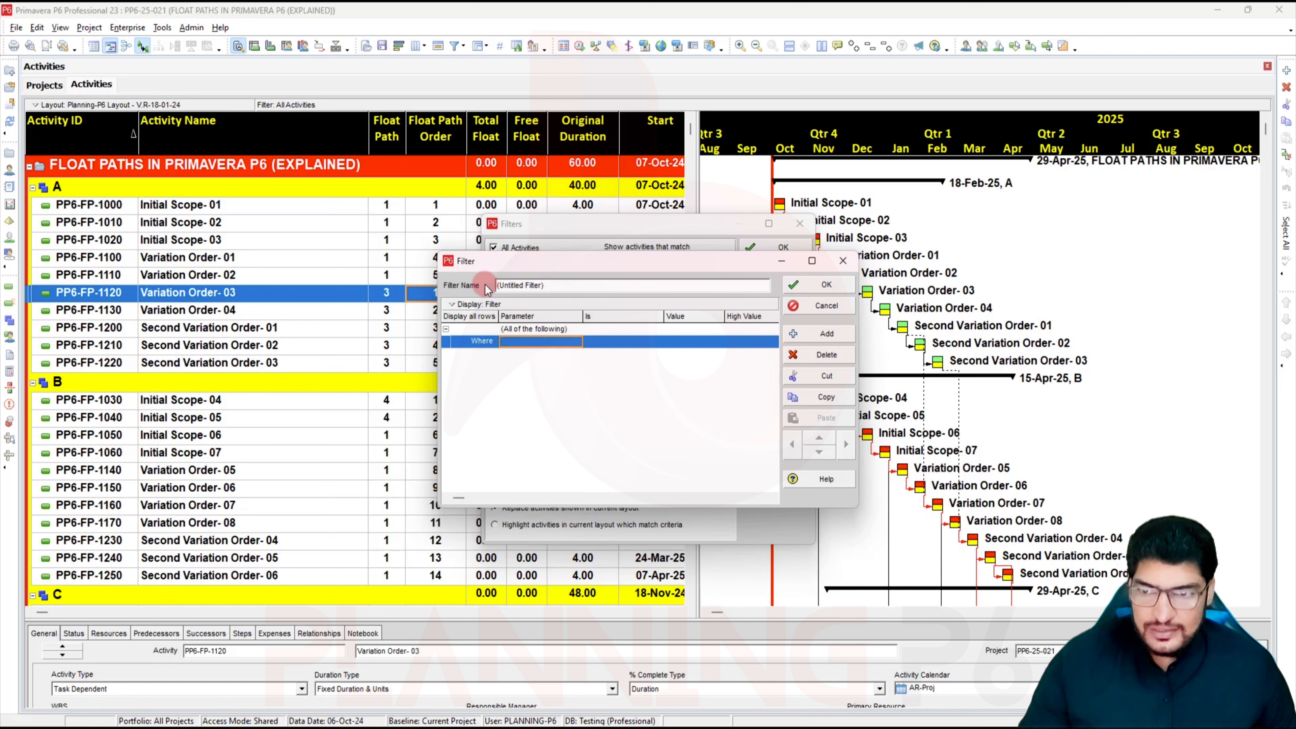
double_click(528, 284)
drag(528, 282, 450, 288)
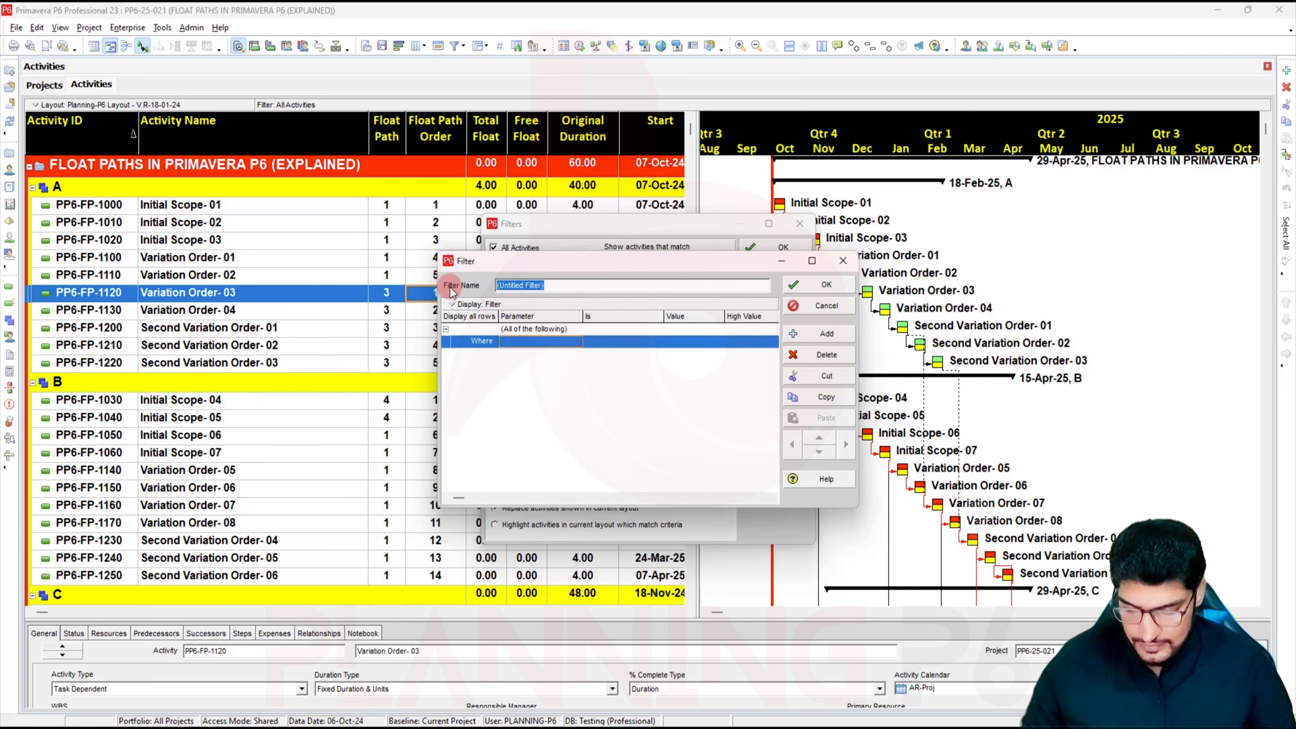
text(Float )
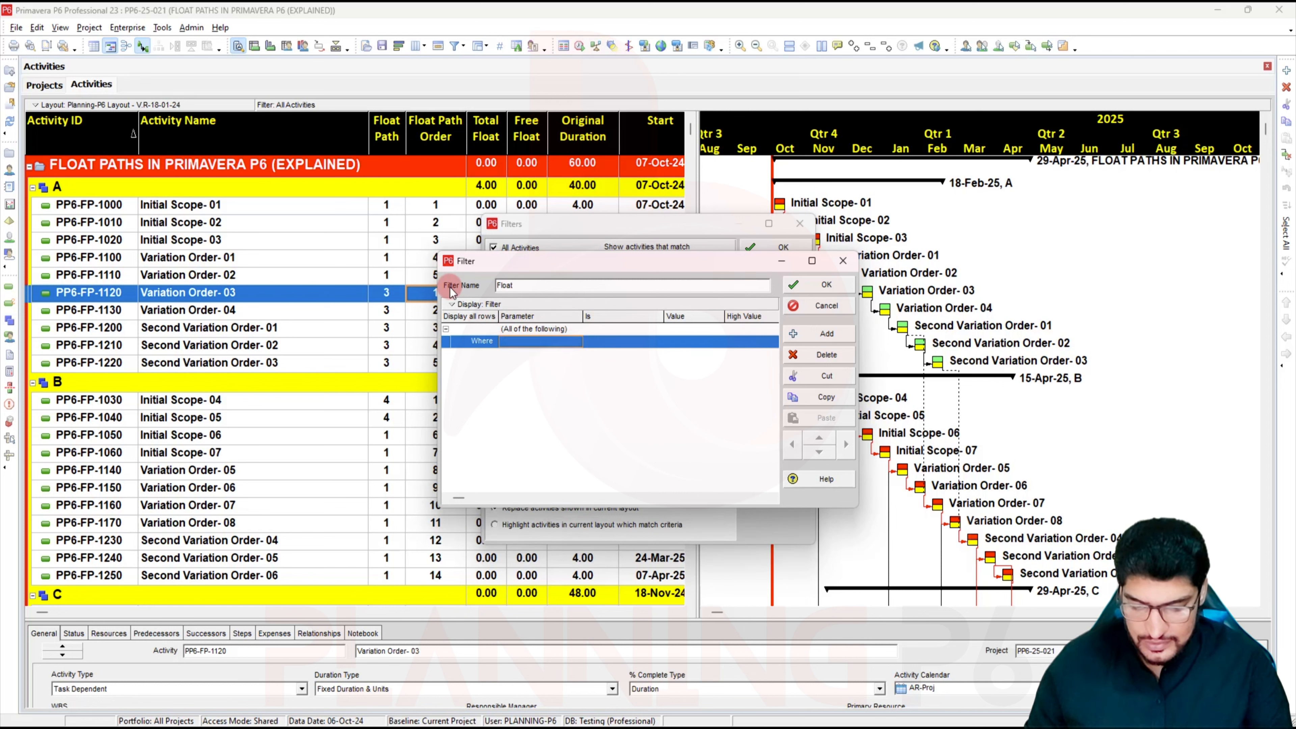
text(Path)
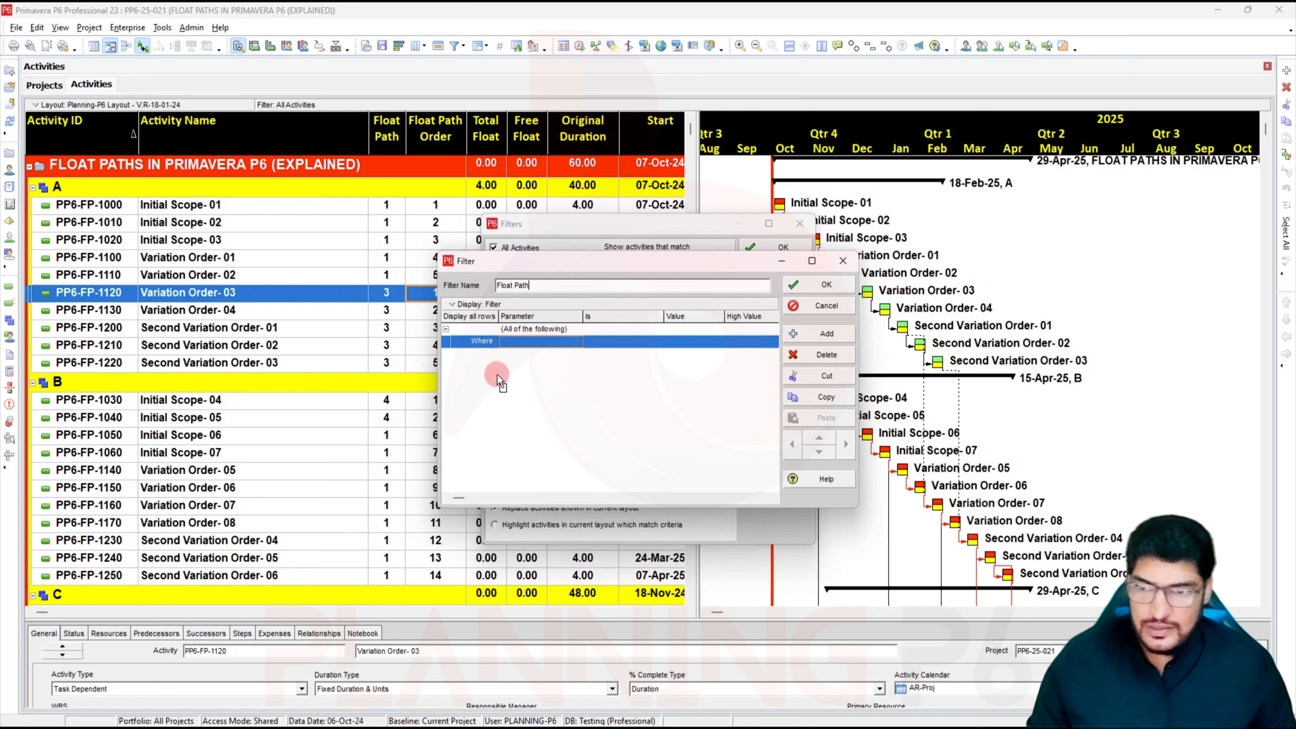
Step: Define the filter condition as Float Path equals 1 and apply the filter to the activities
click(524, 342)
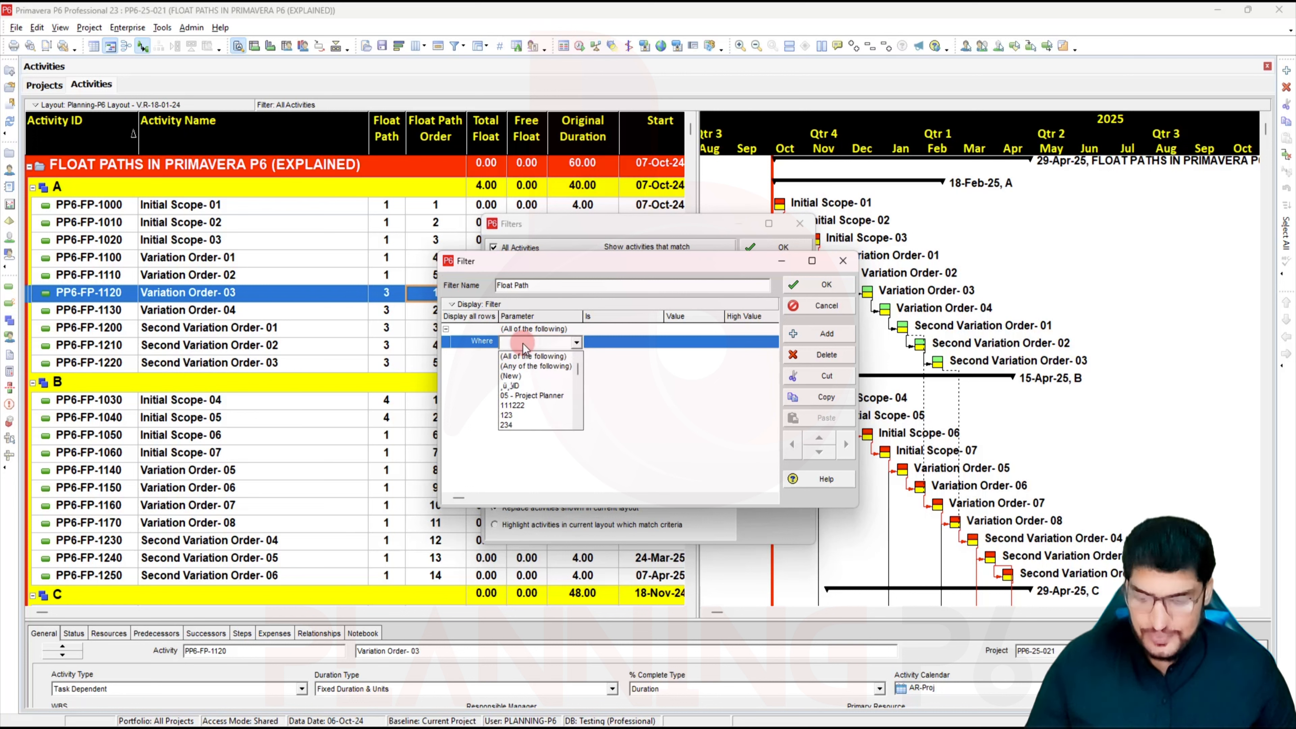
text(from Resou)
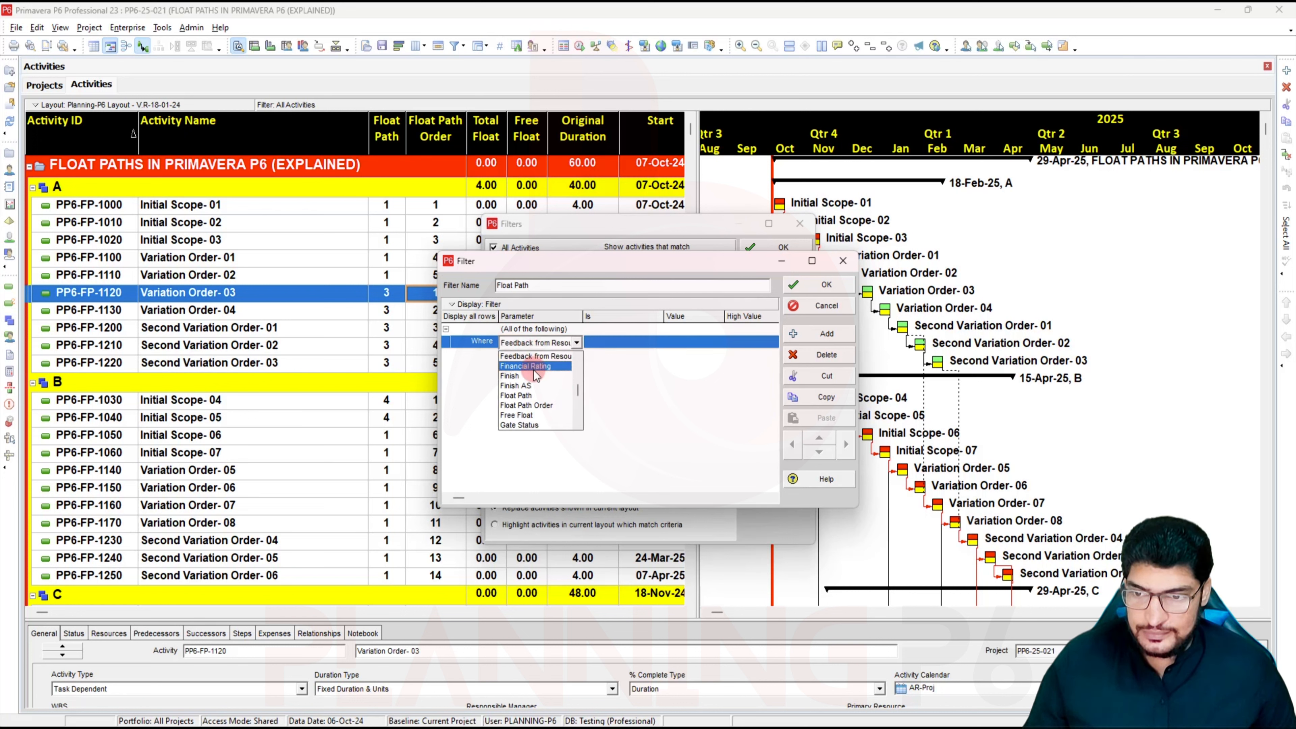
click(536, 395)
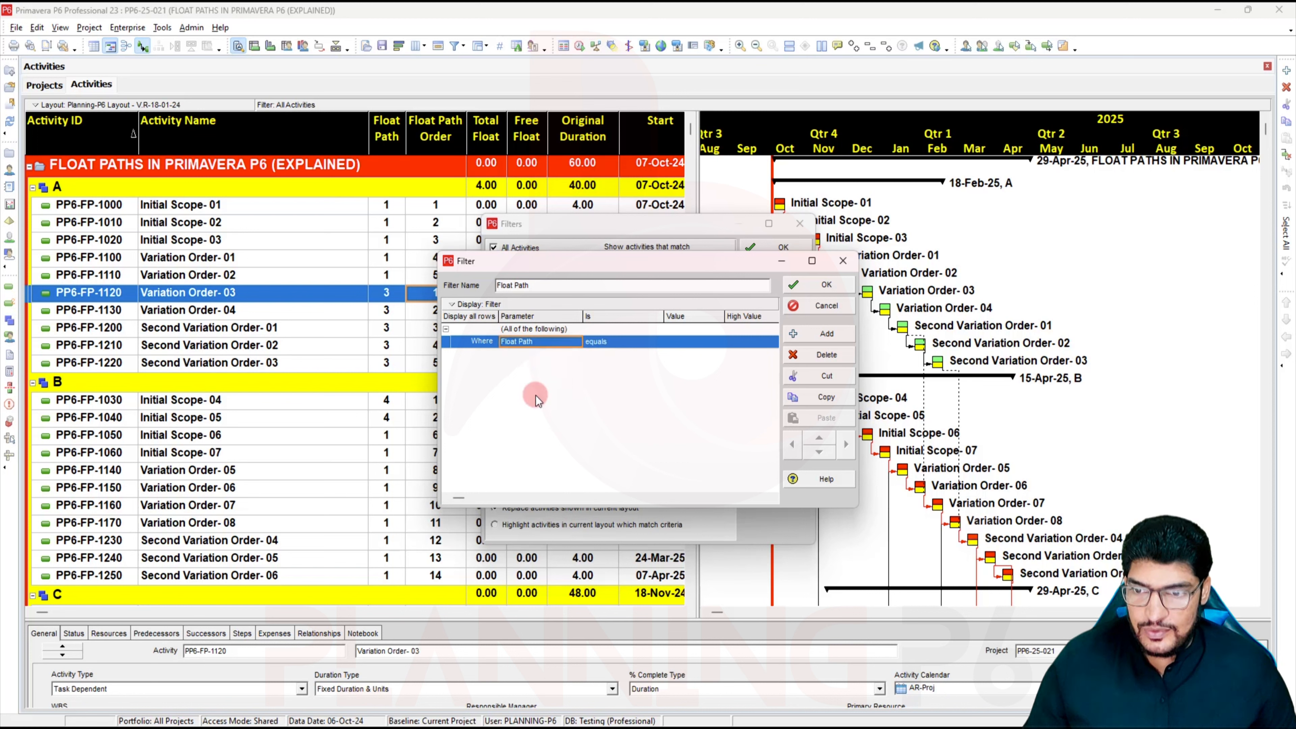
click(668, 341)
click(719, 339)
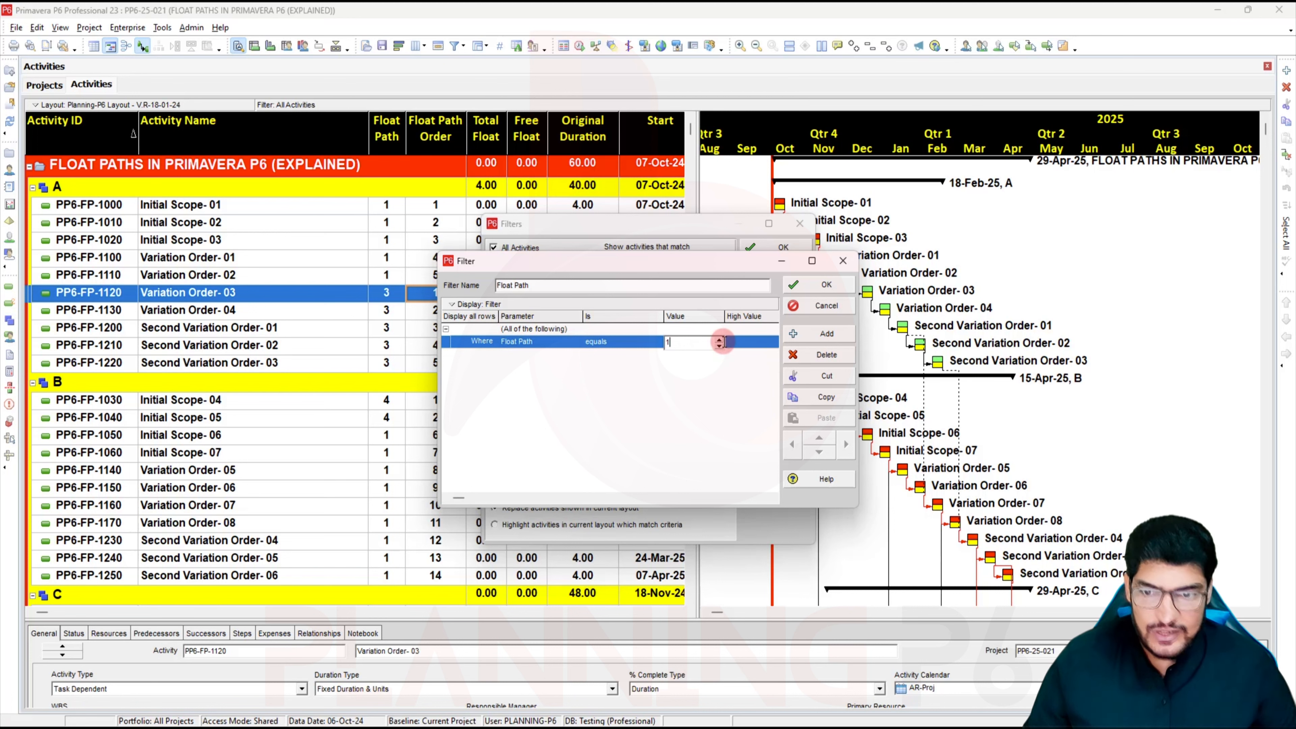
click(823, 285)
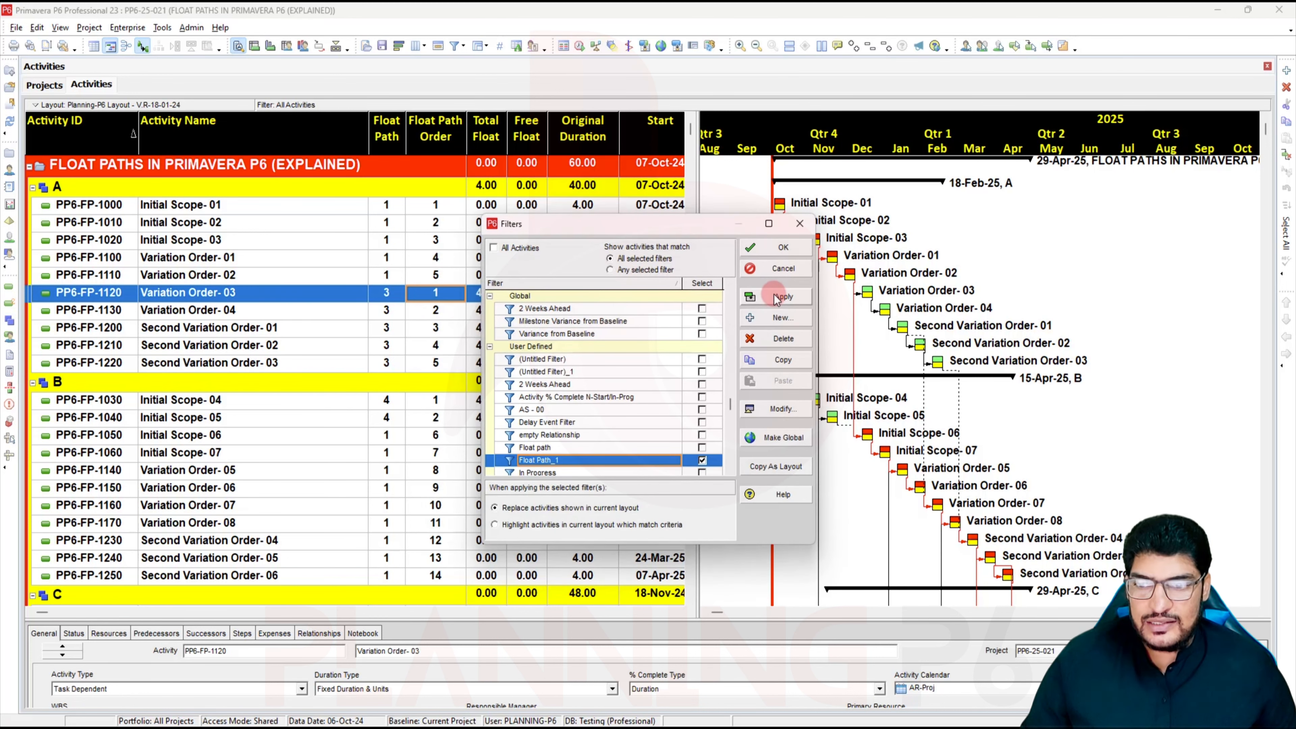
click(776, 298)
click(781, 248)
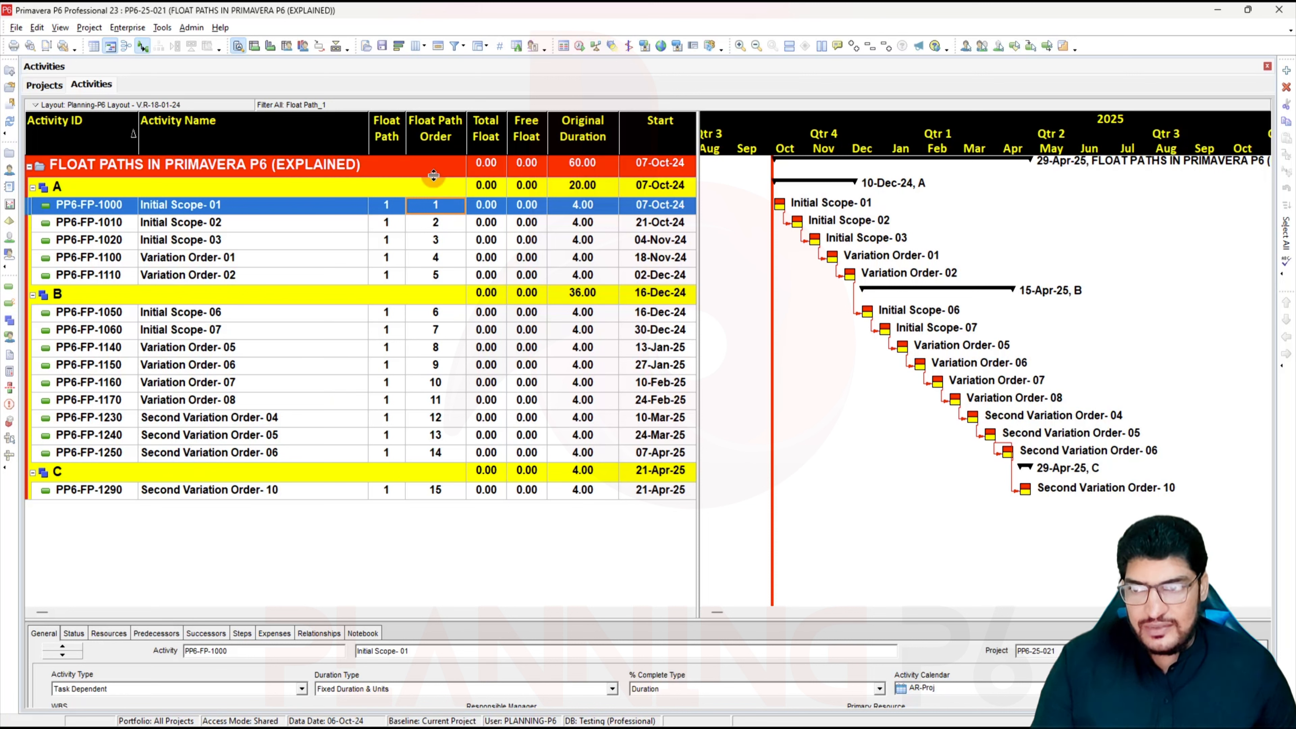
Step: Sort the activities by Float Path Order in descending order and back in ascending order
click(440, 142)
click(439, 142)
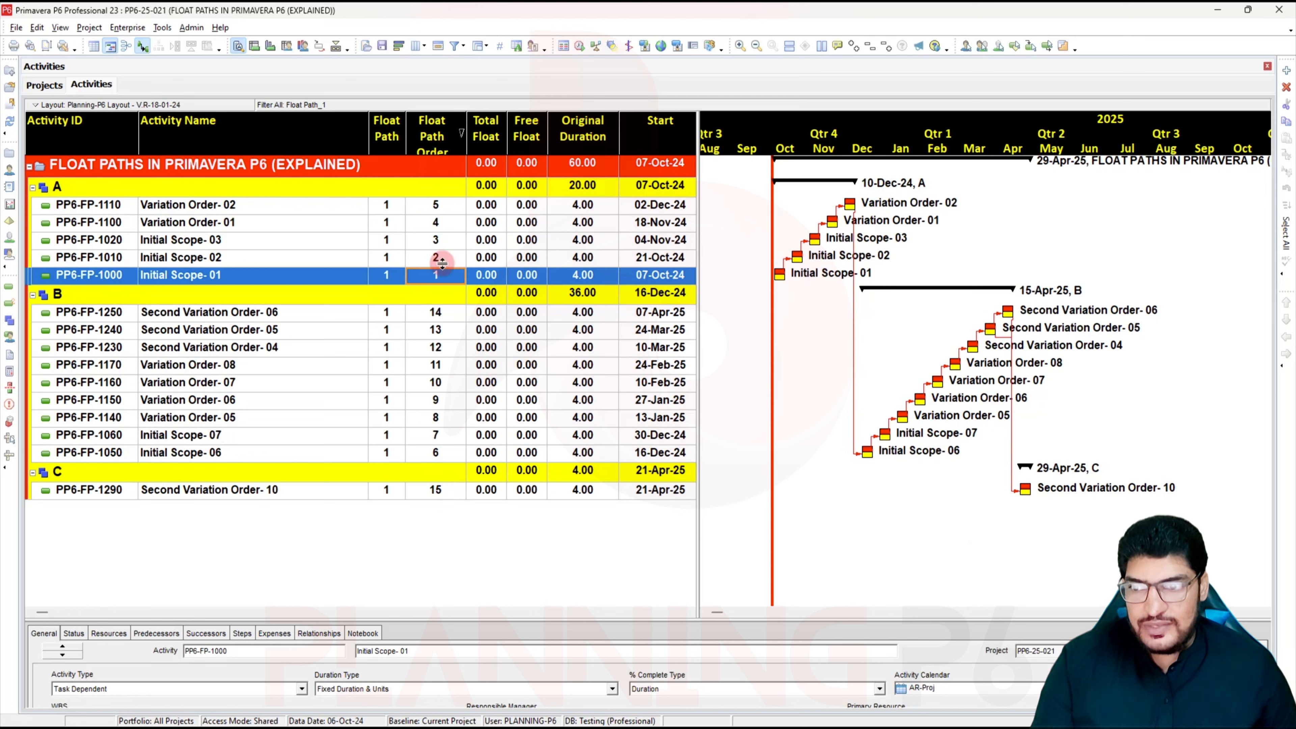
click(449, 140)
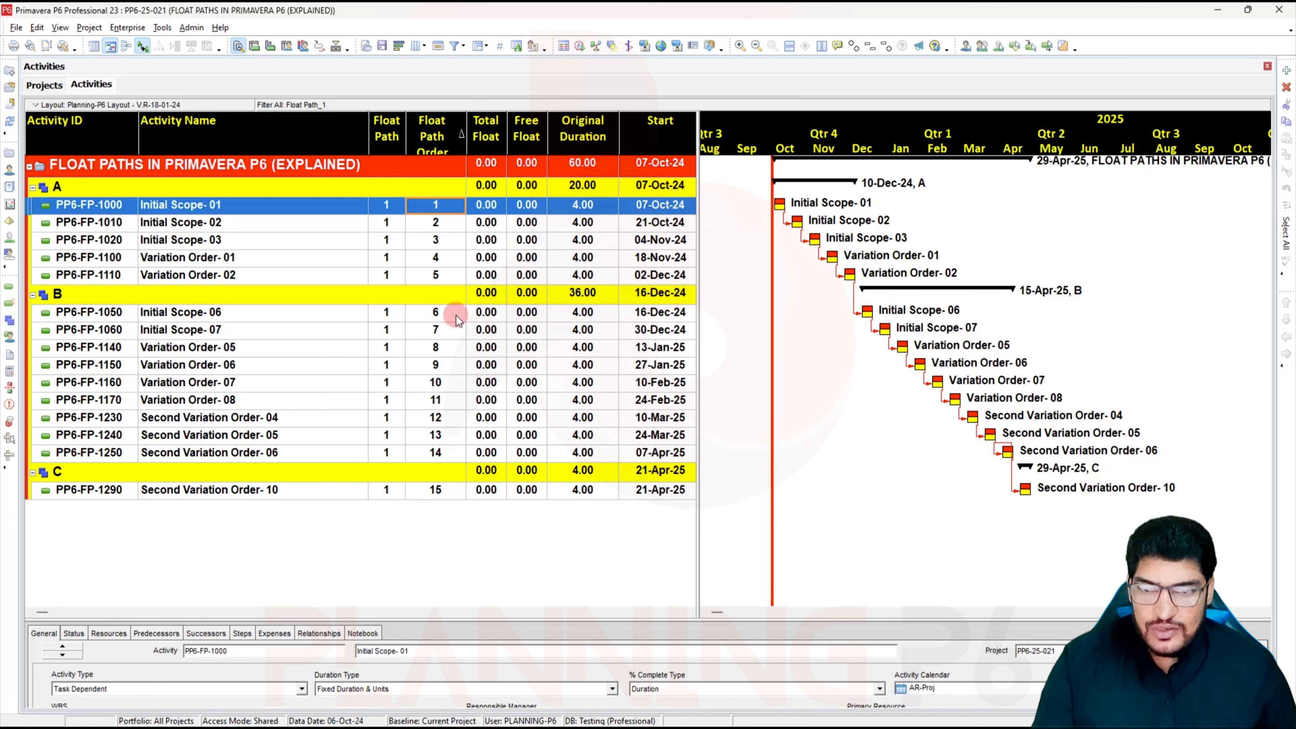
Step: Sort the activities by Start in ascending order and widen the activity table to include the Finish column
click(399, 149)
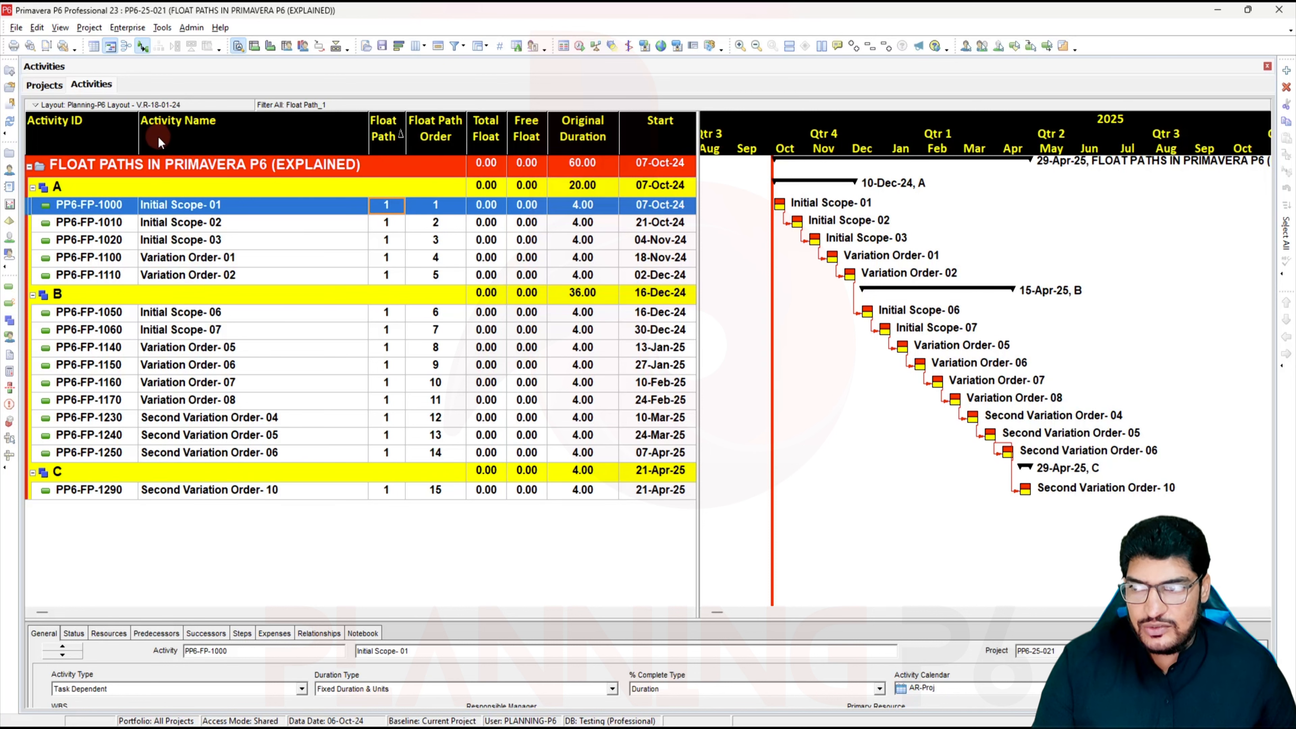
click(668, 147)
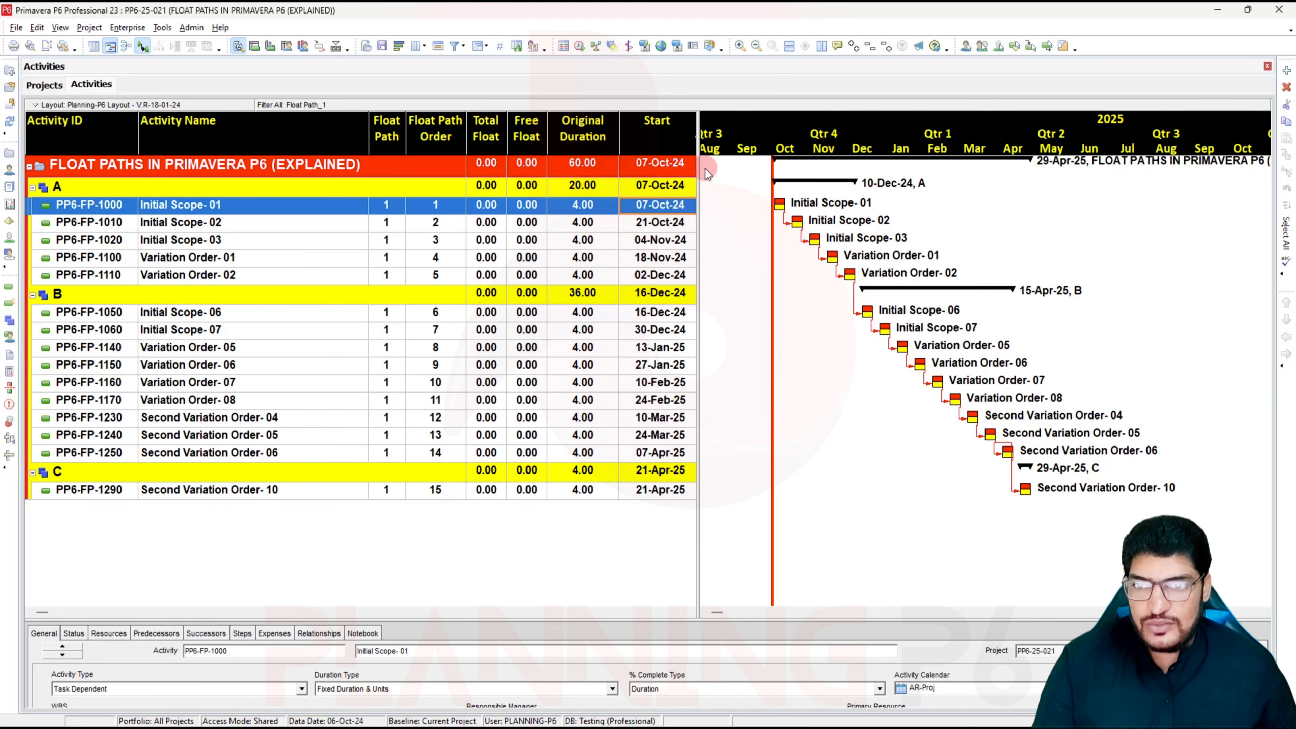
drag(697, 170, 784, 172)
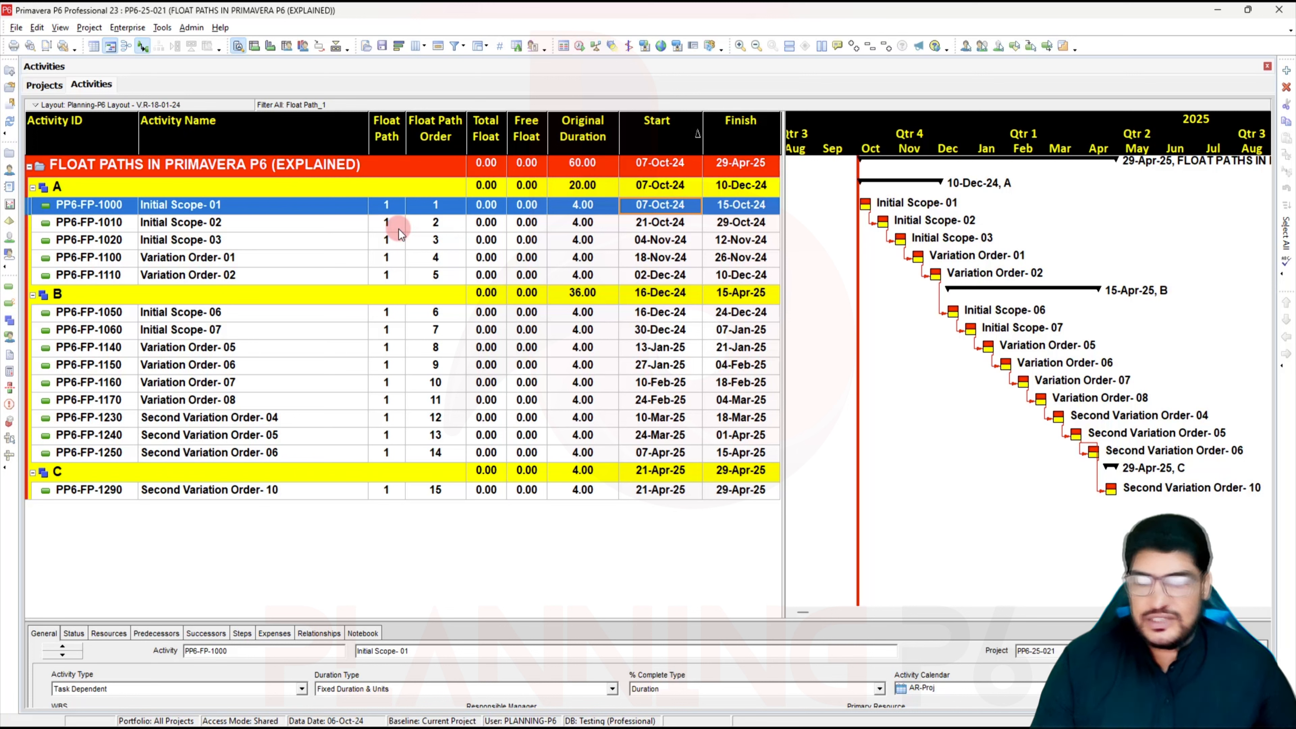
Step: Deselect the Float Path_1 filter and apply the change to show all activities
right_click(360, 229)
click(408, 490)
scroll(682, 402, down, 6)
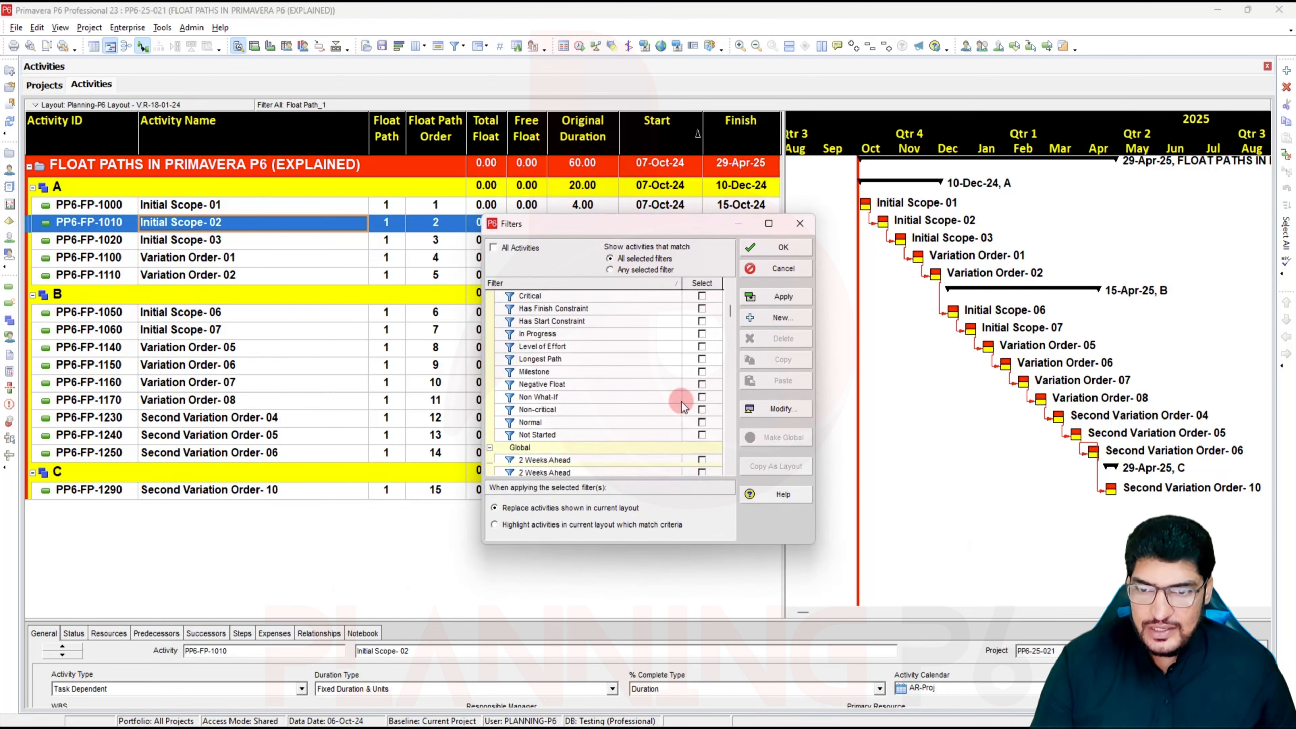
scroll(684, 400, down, 3)
click(703, 372)
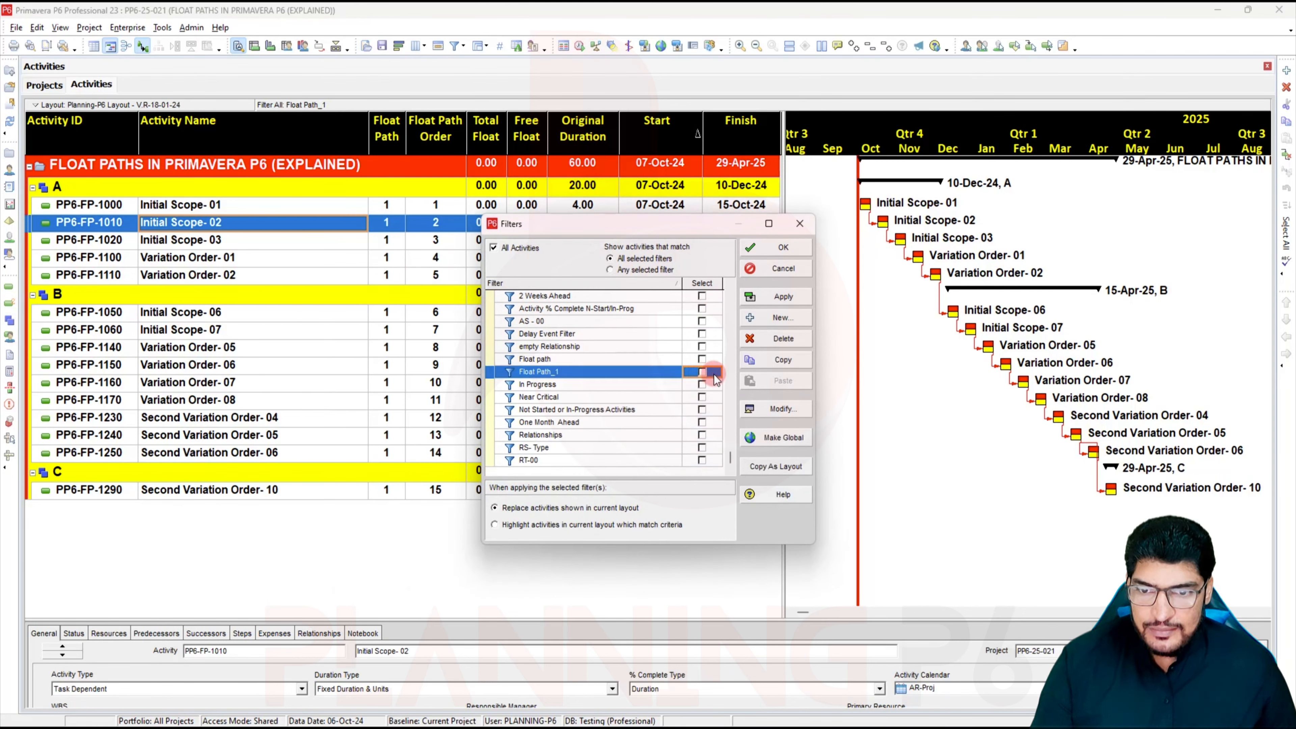
click(777, 300)
click(770, 248)
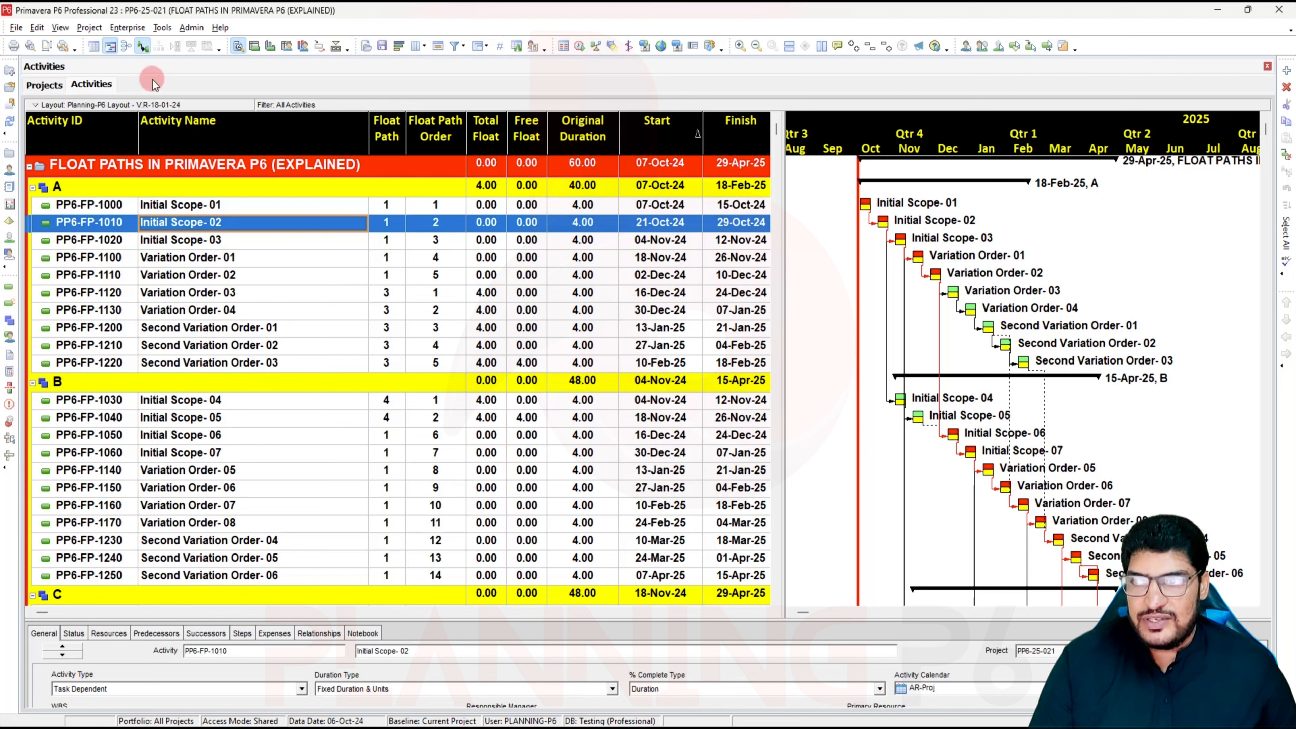
Step: Create a global activity code named Float Path in the activity code definitions
click(145, 29)
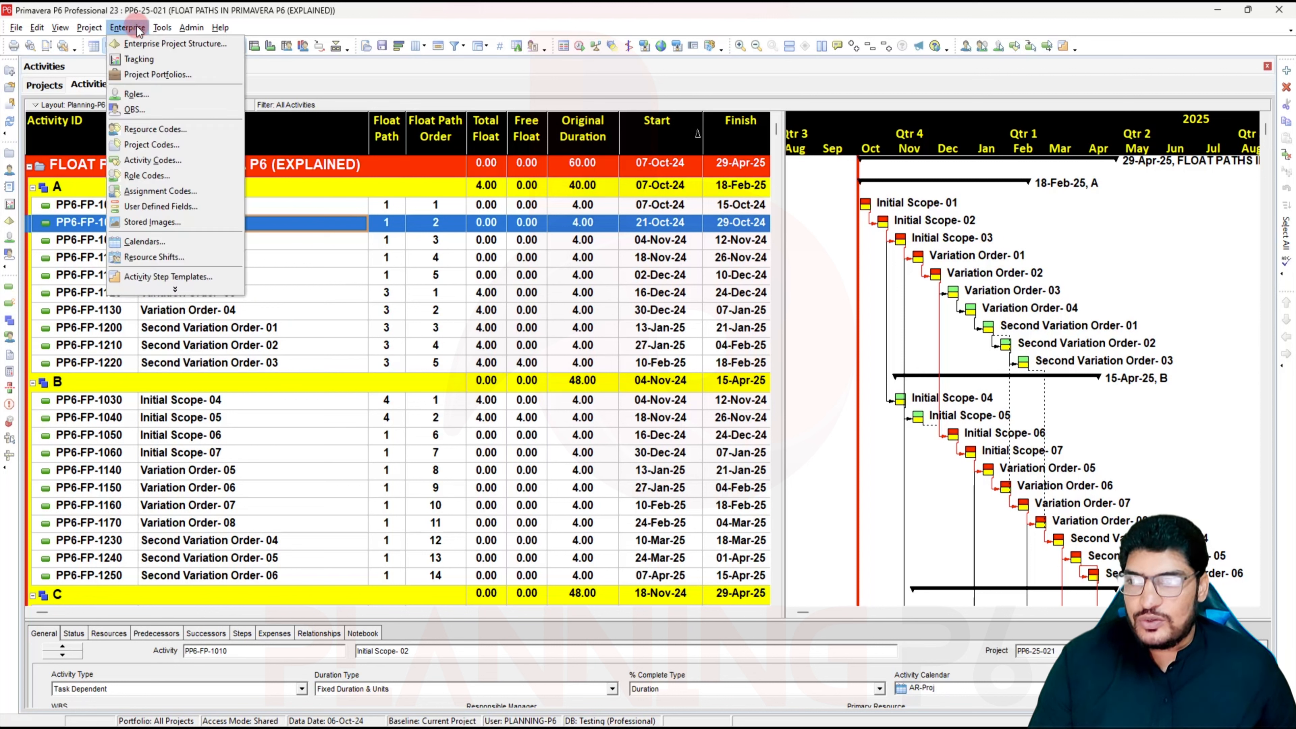
click(180, 164)
click(656, 403)
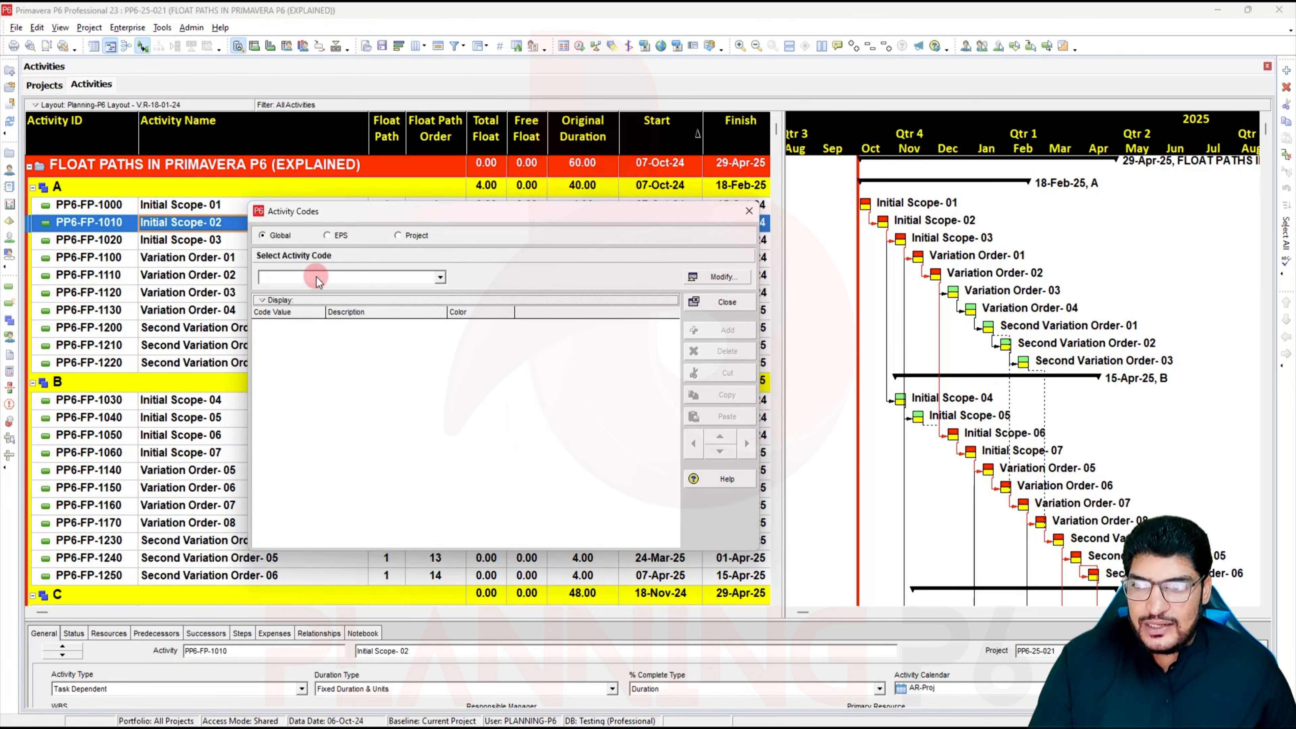
right_click(314, 301)
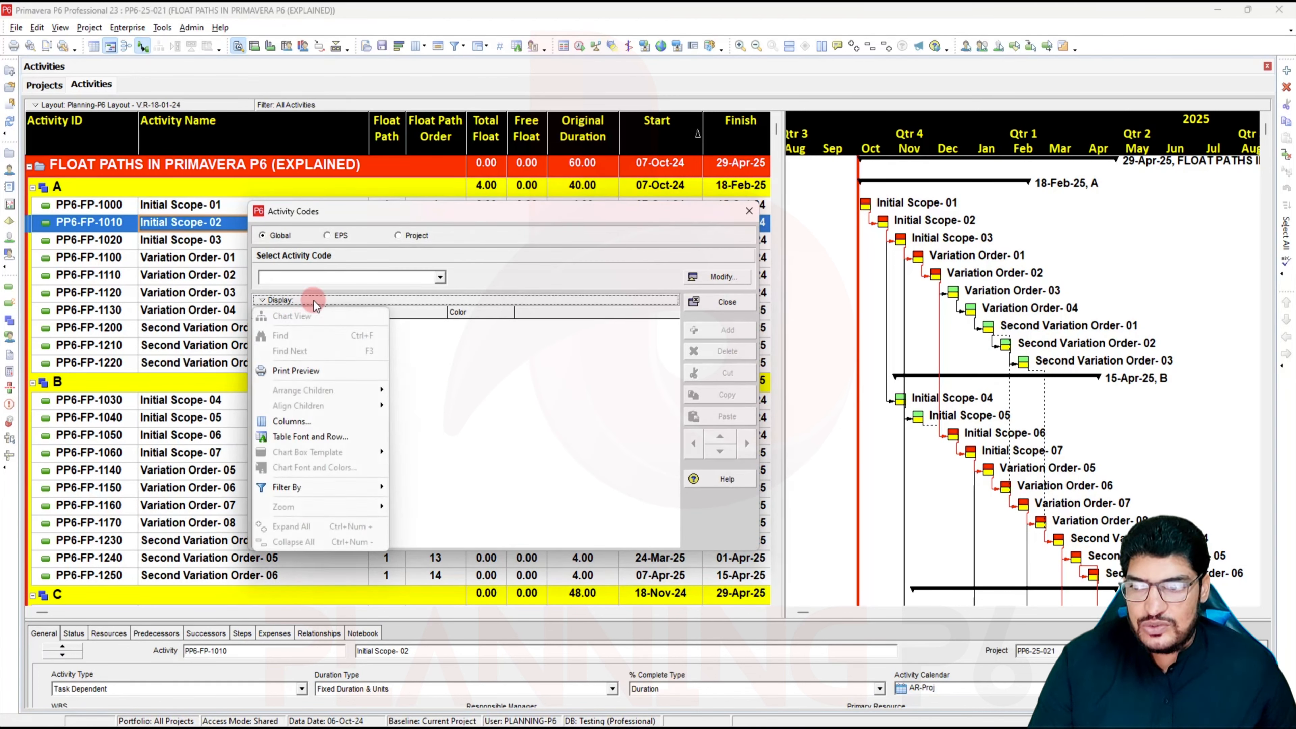
click(439, 346)
click(740, 282)
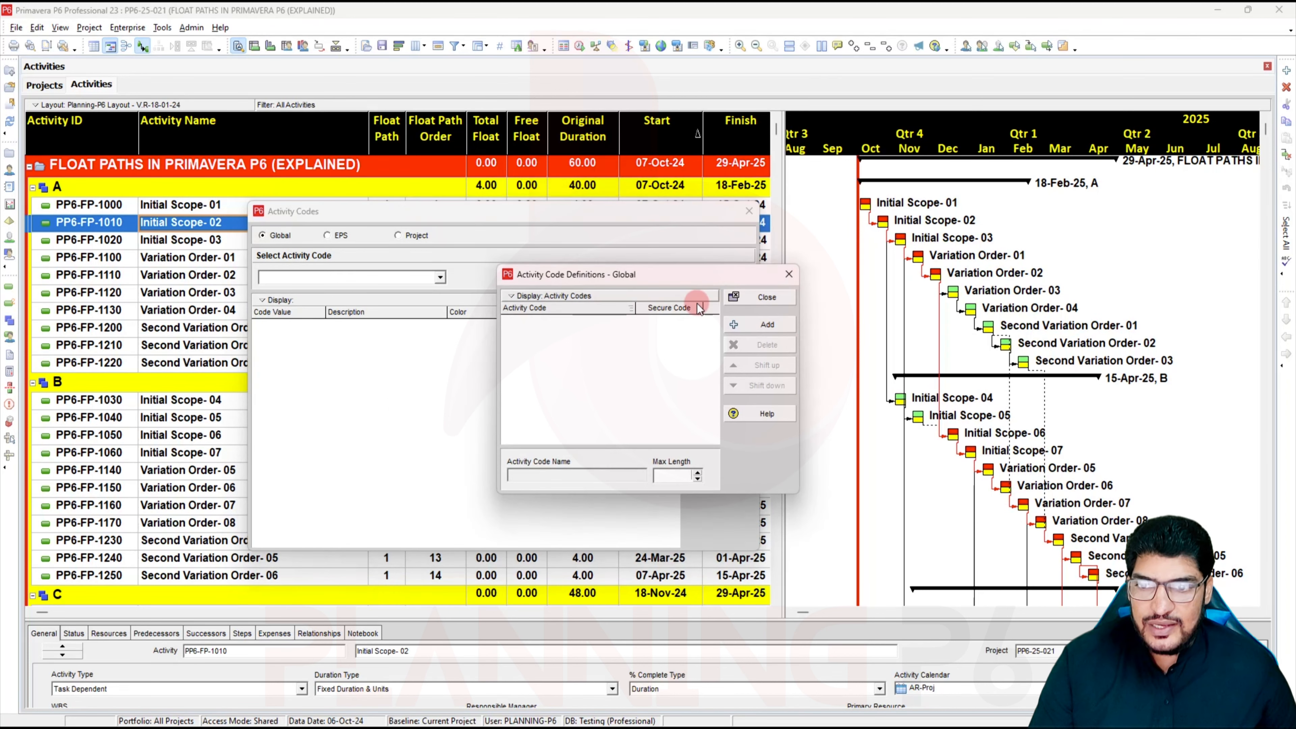
click(736, 329)
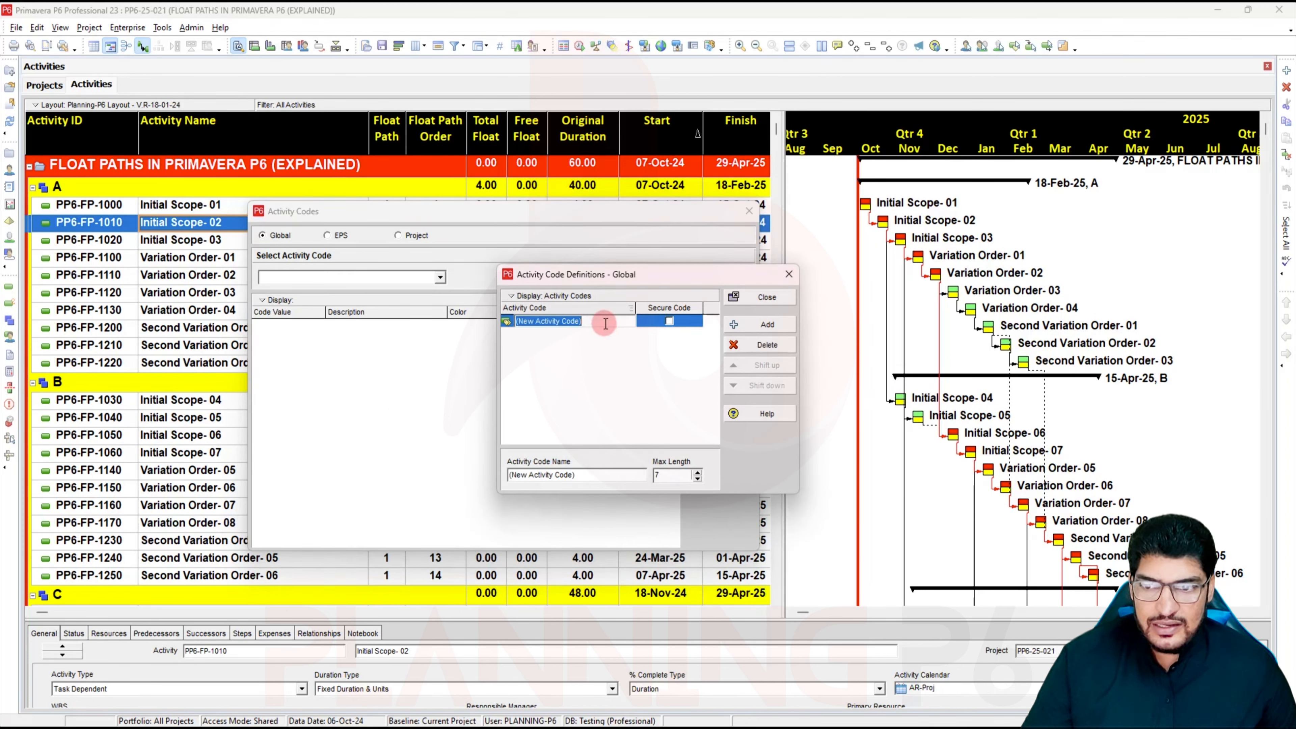
text(Flo)
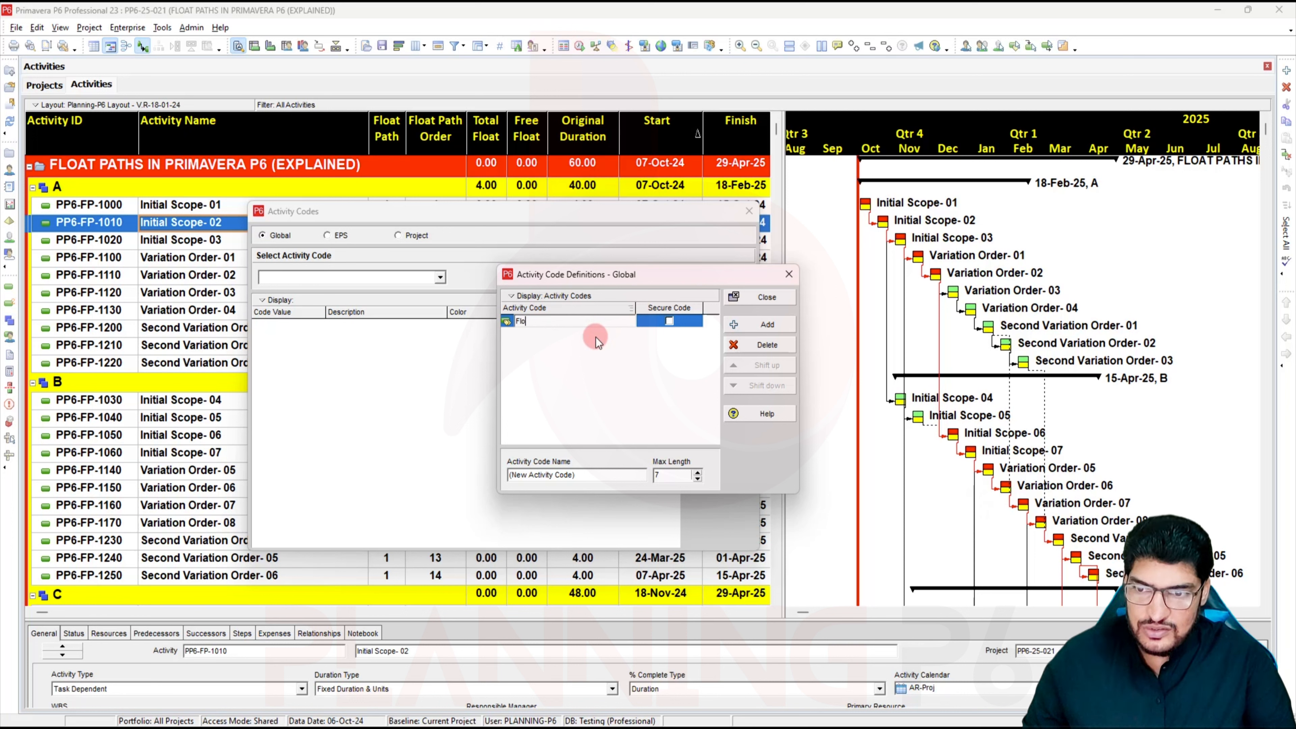
text(at )
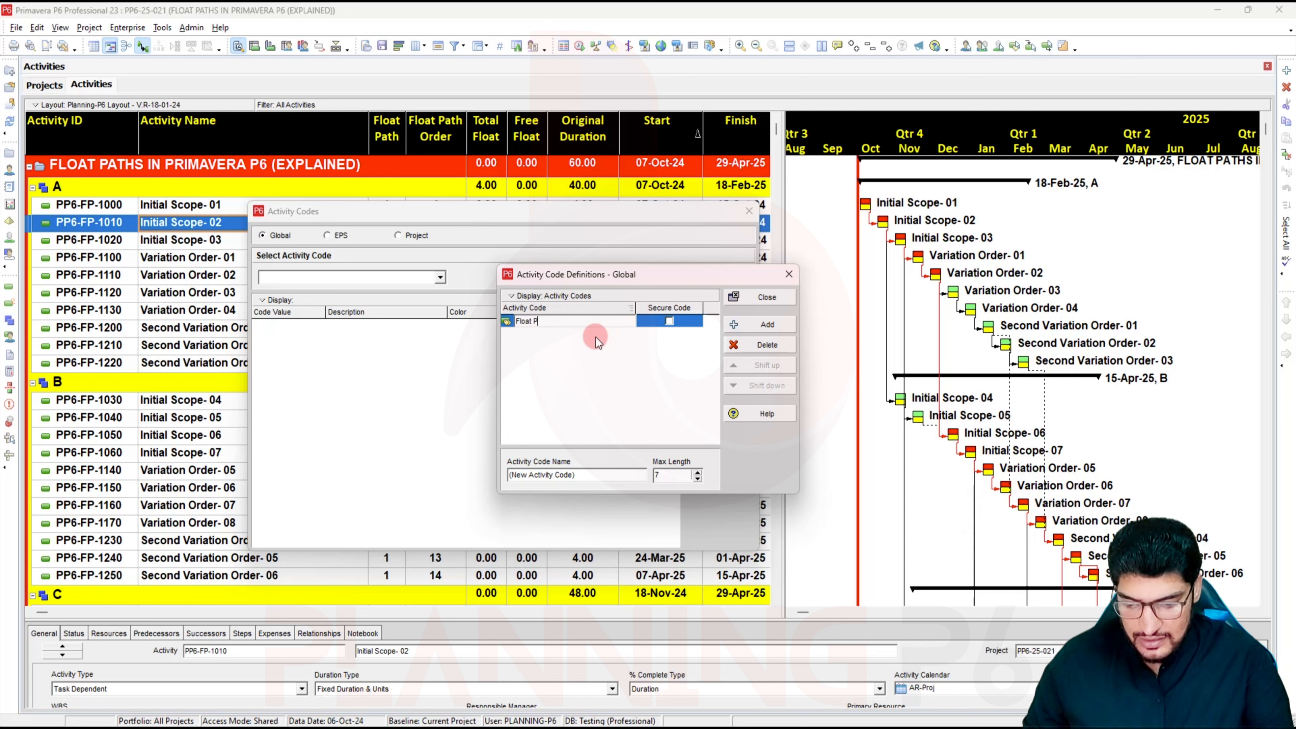
text(Path)
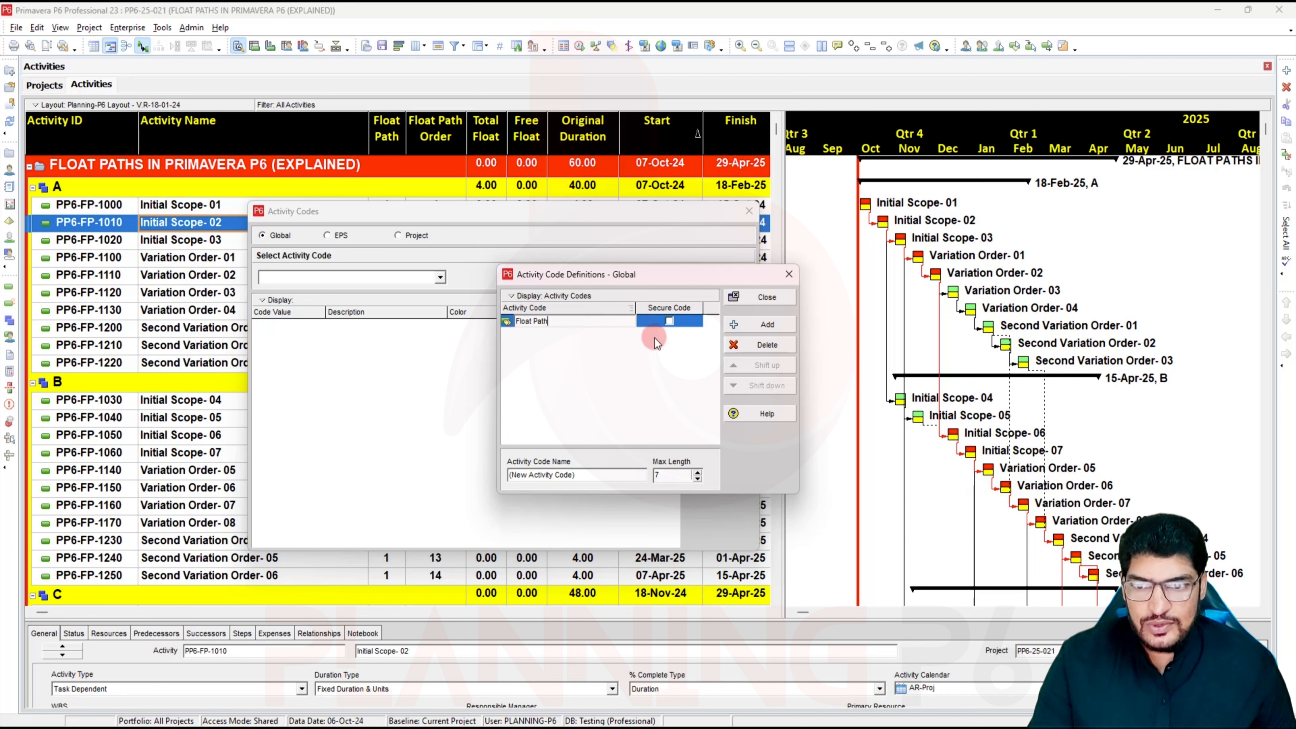
key(Return)
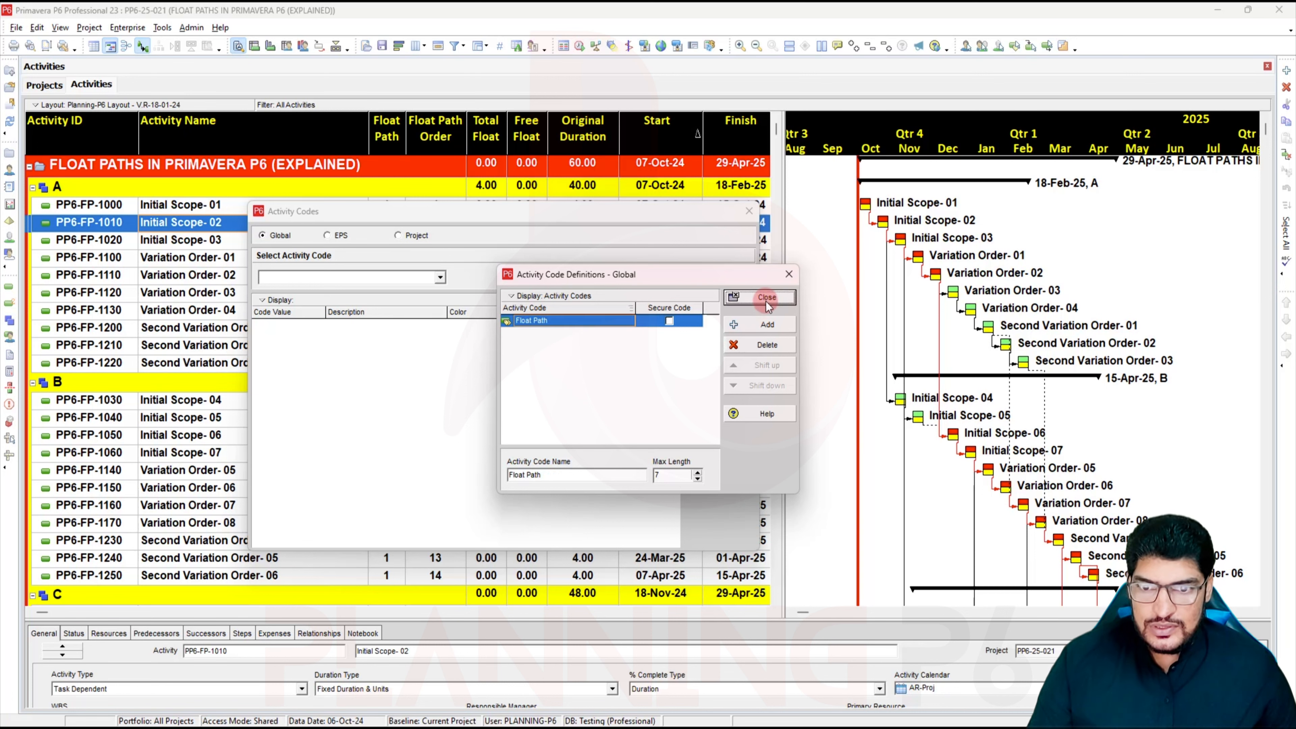
click(766, 301)
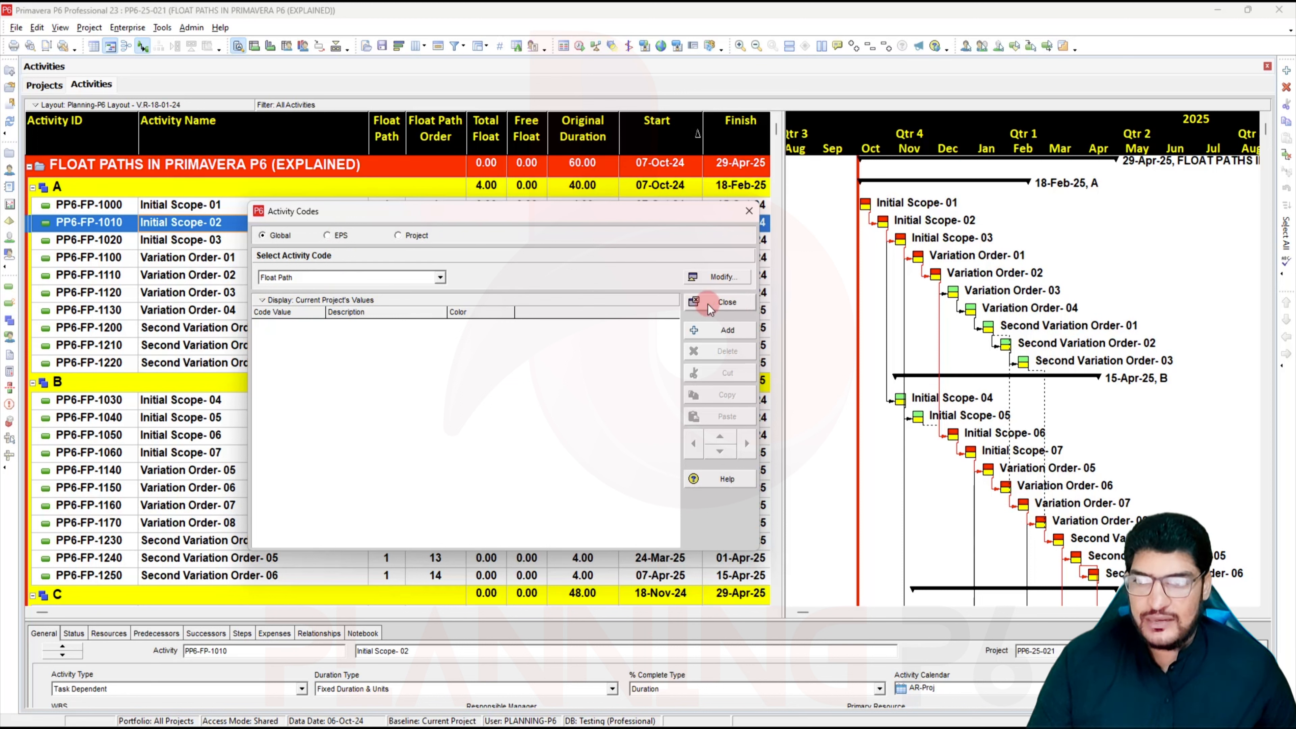
Step: Add the code value IS-001 with the description Initial Scope to the Float Path activity code
click(336, 279)
click(336, 352)
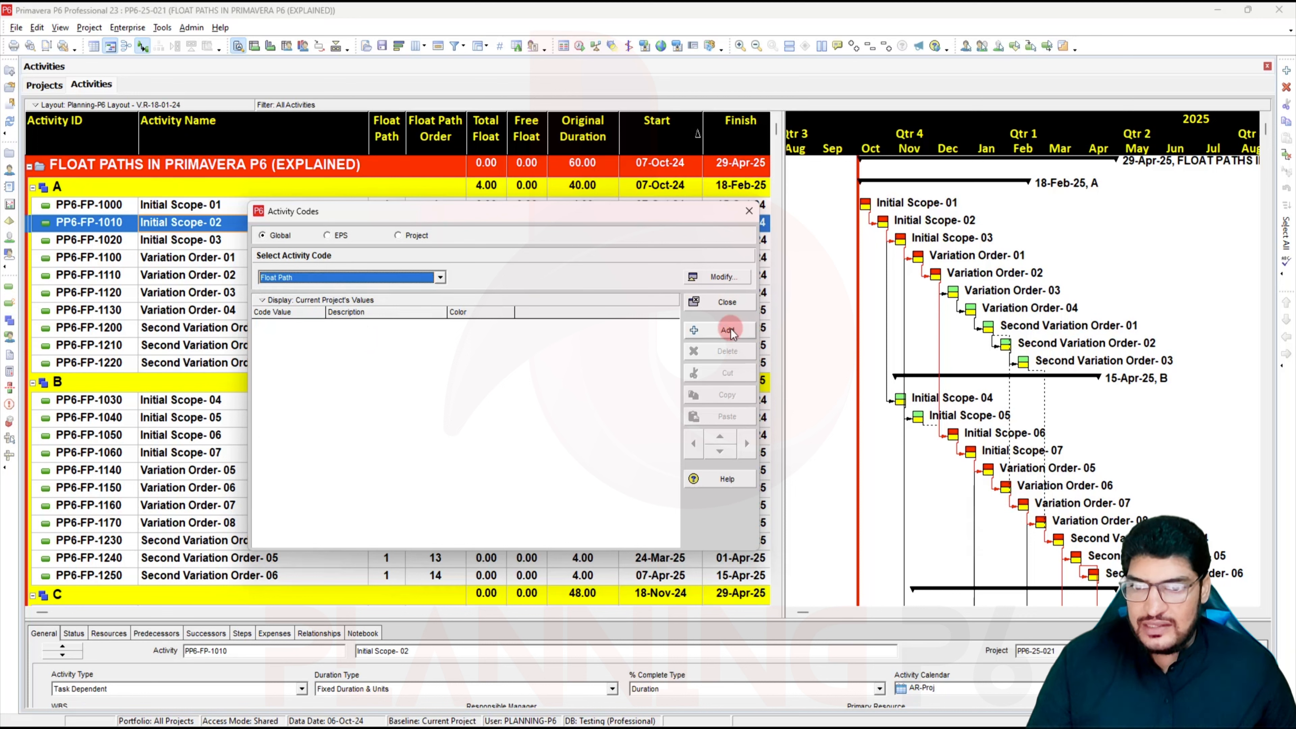
click(730, 331)
click(624, 390)
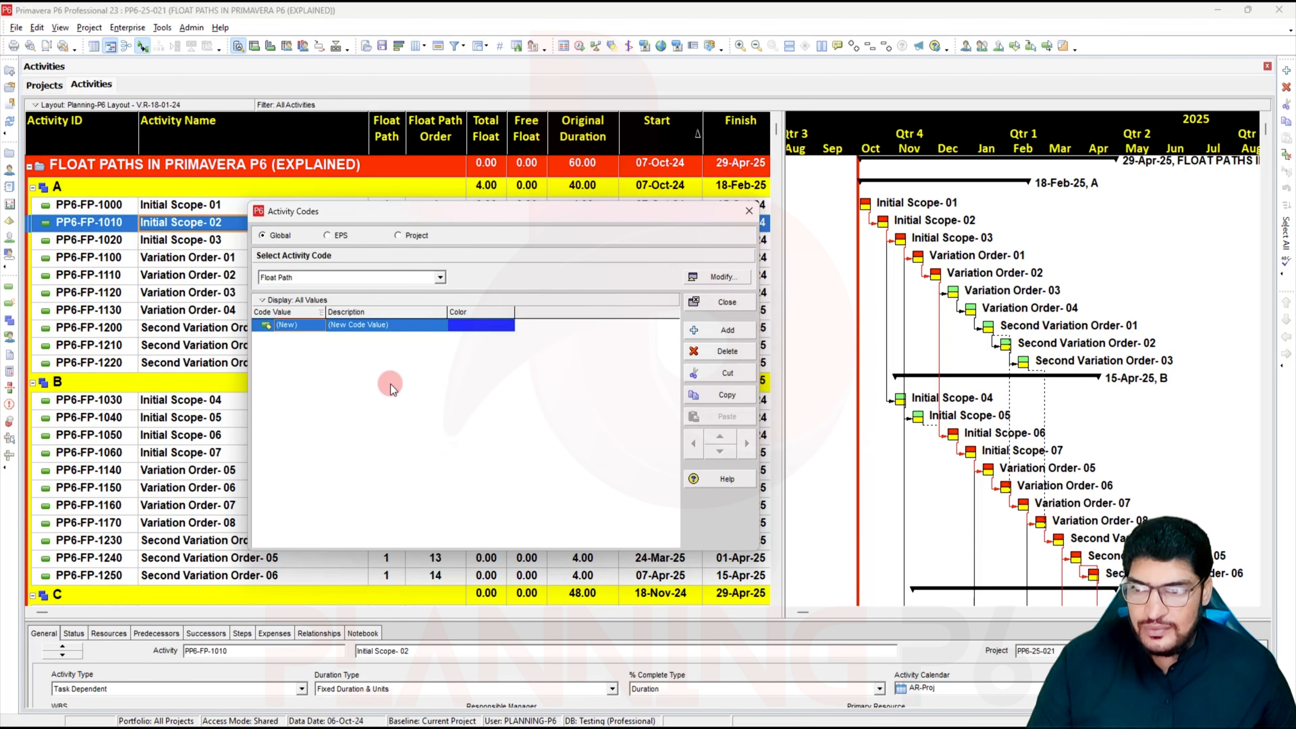
click(259, 325)
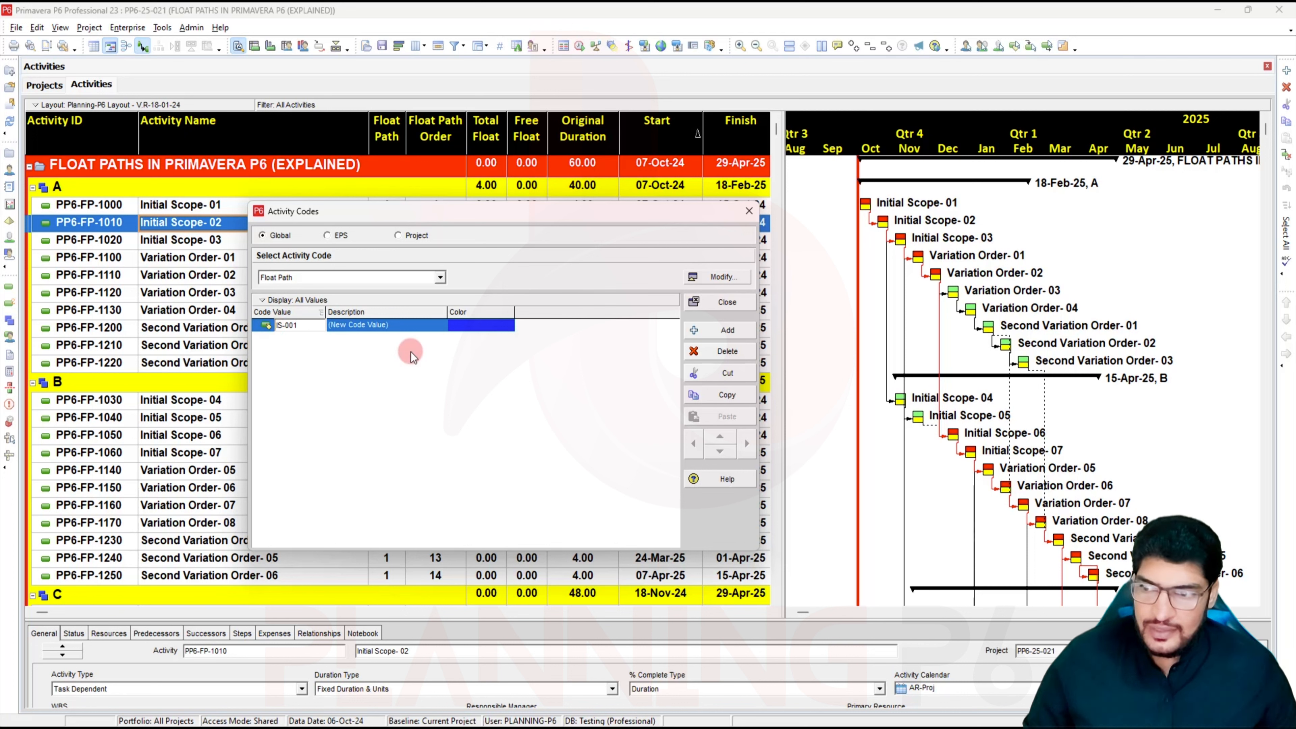
text(1)
click(347, 329)
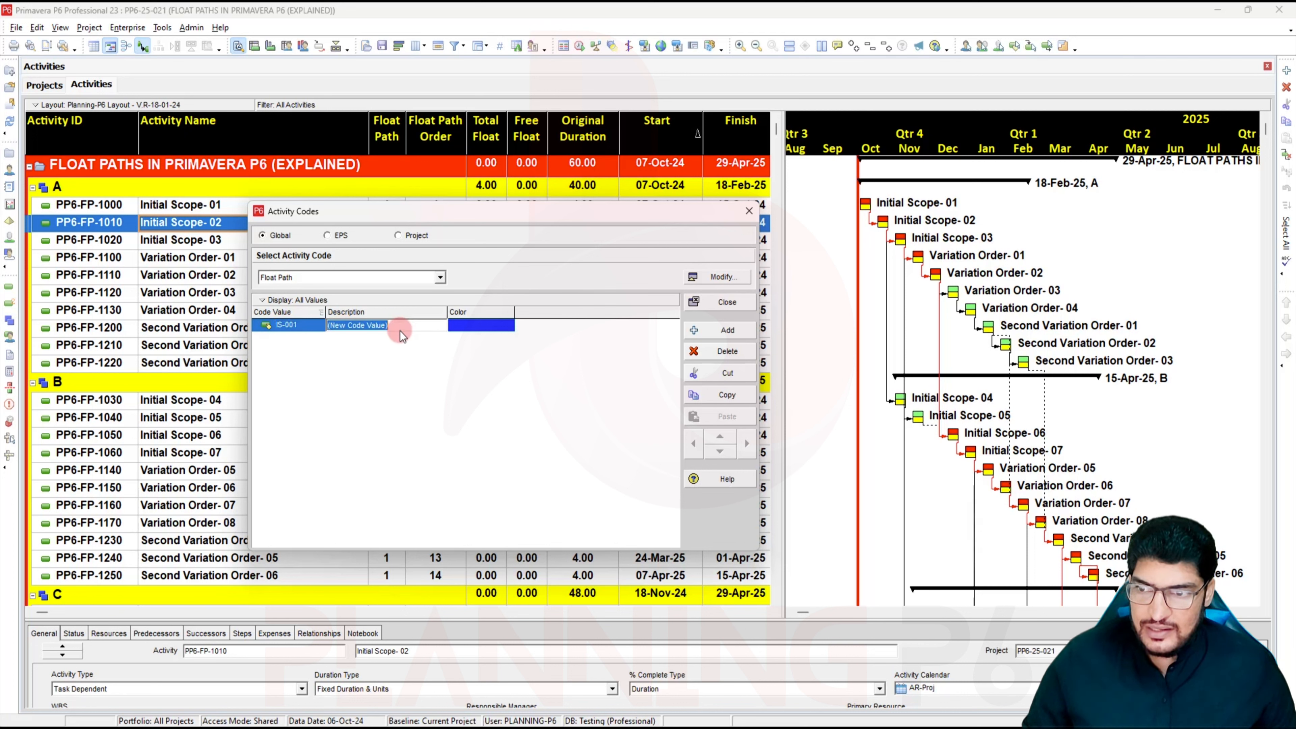
key(BackSpace)
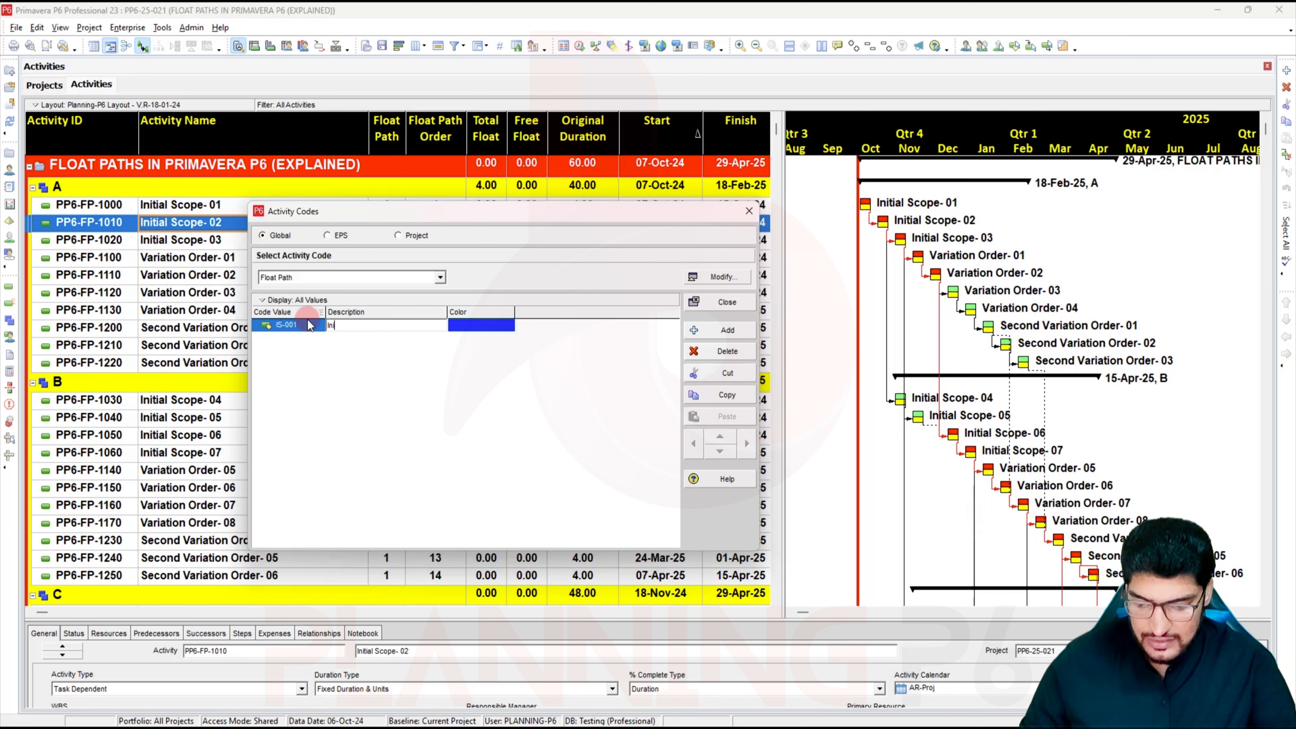
text(Initial S)
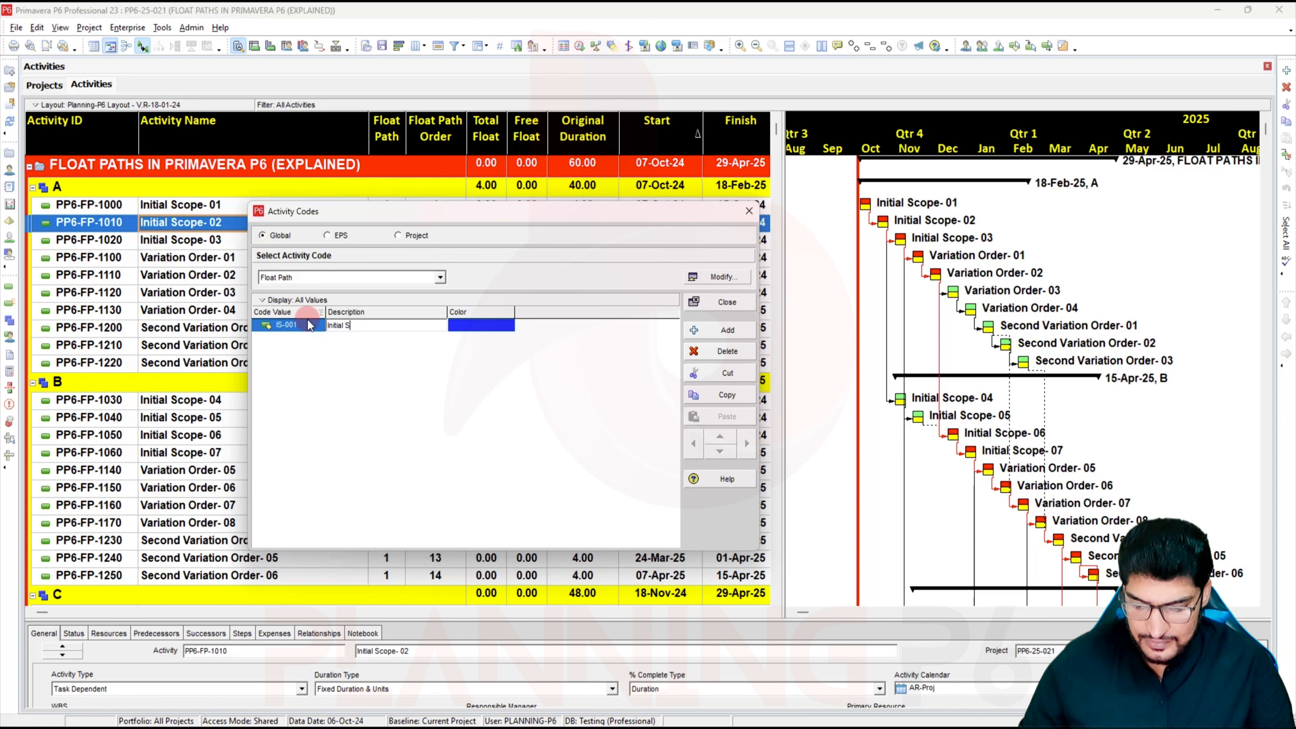
text(cope)
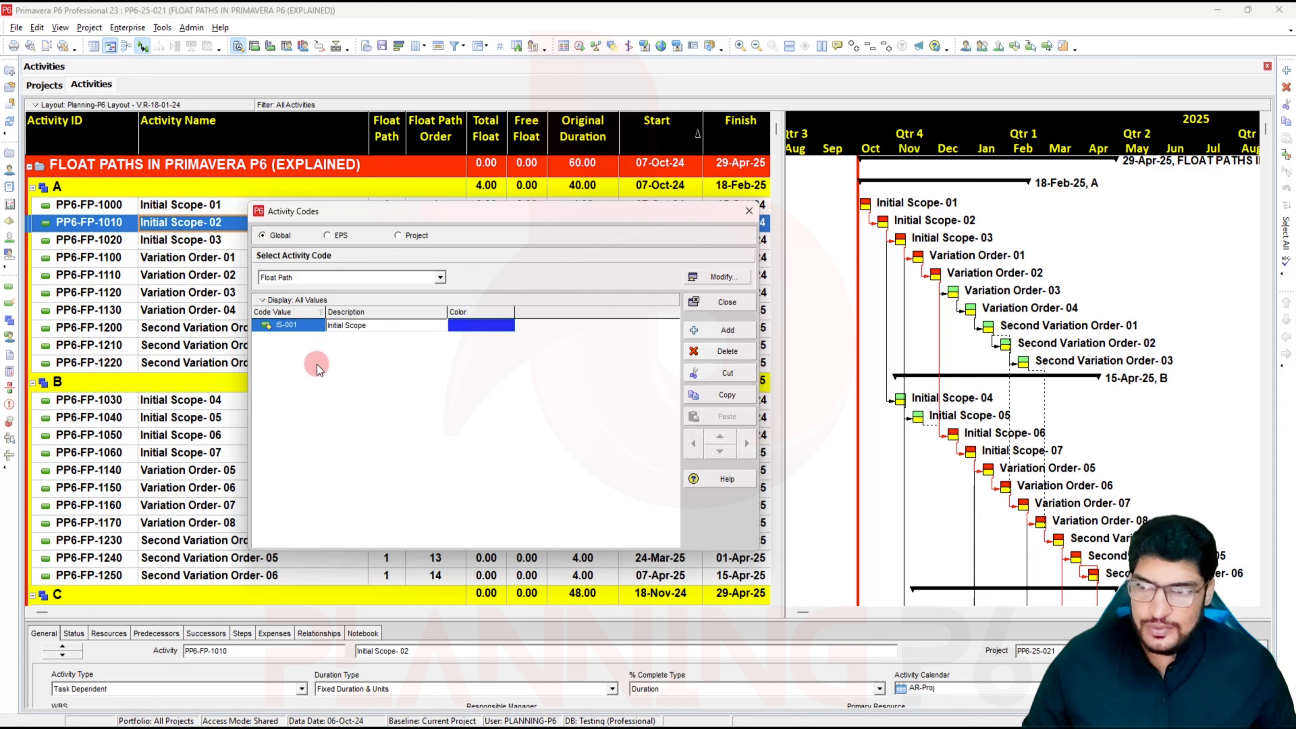
click(543, 295)
Step: Add a second code value VO-002 to the Float Path activity code
click(728, 337)
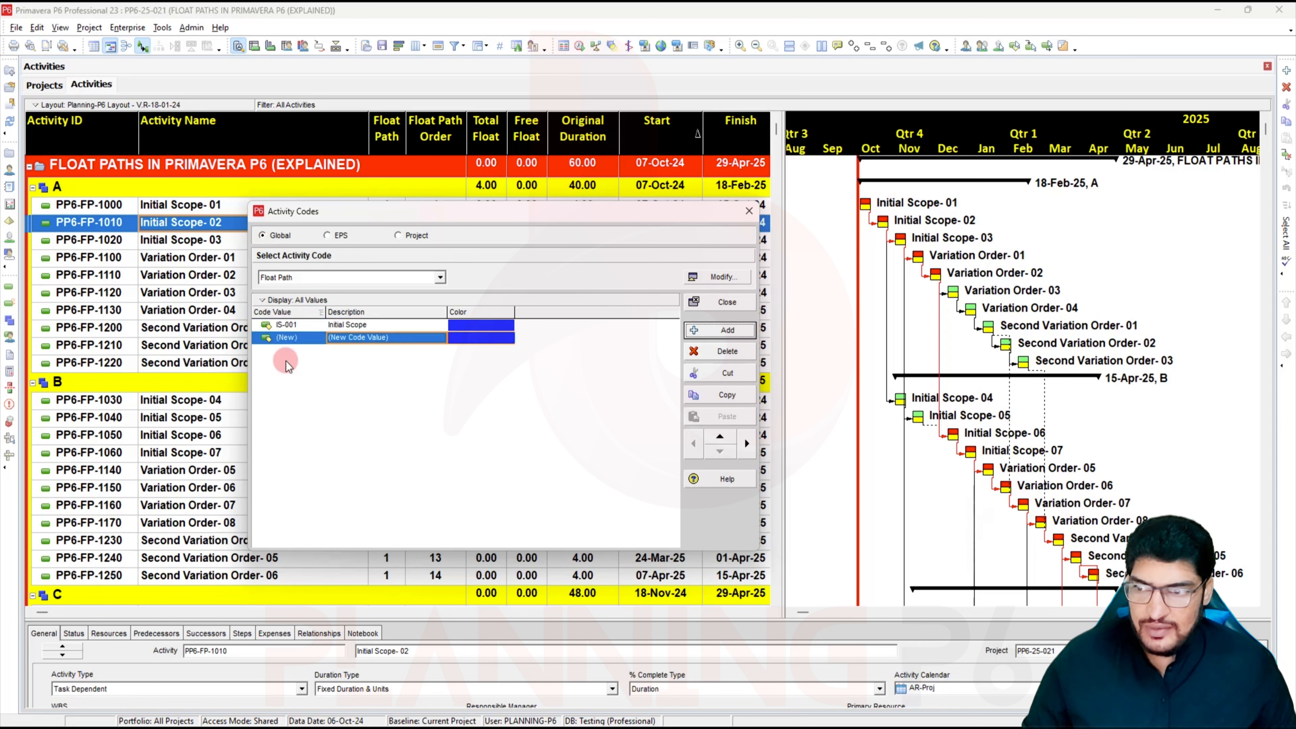
click(304, 341)
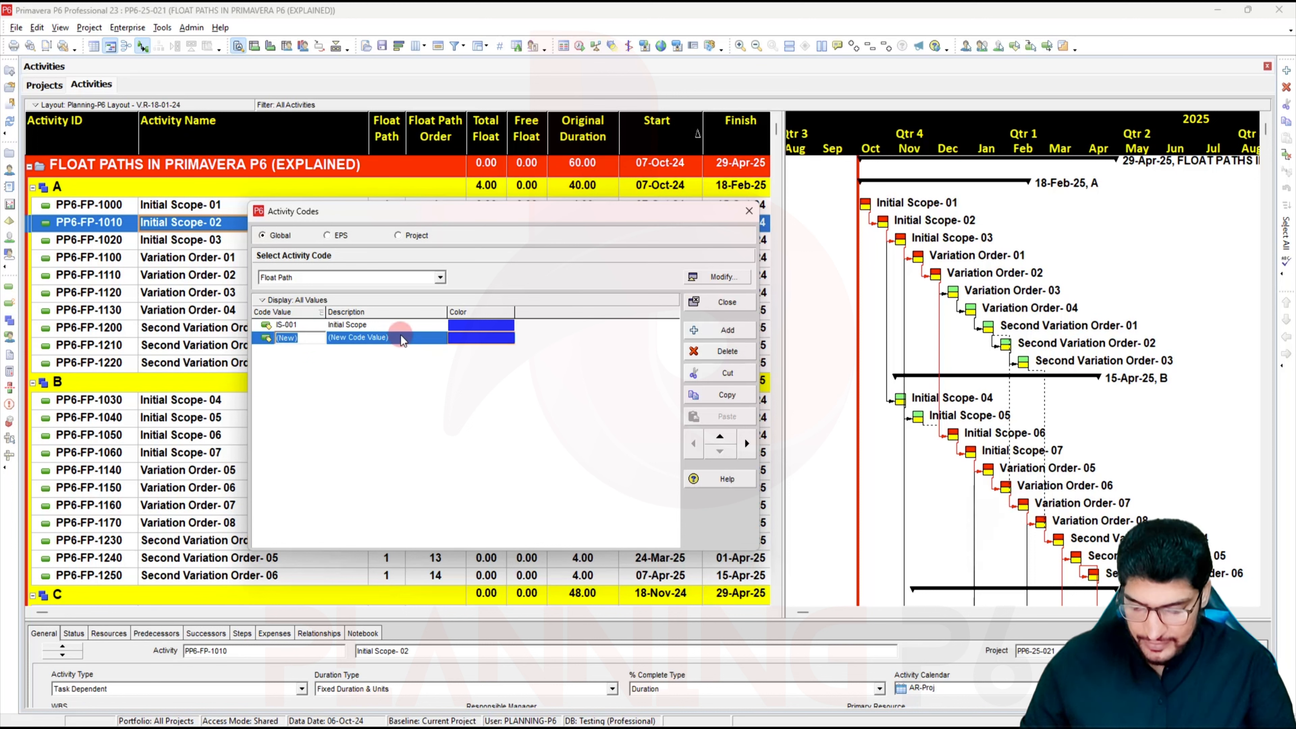
text(VO)
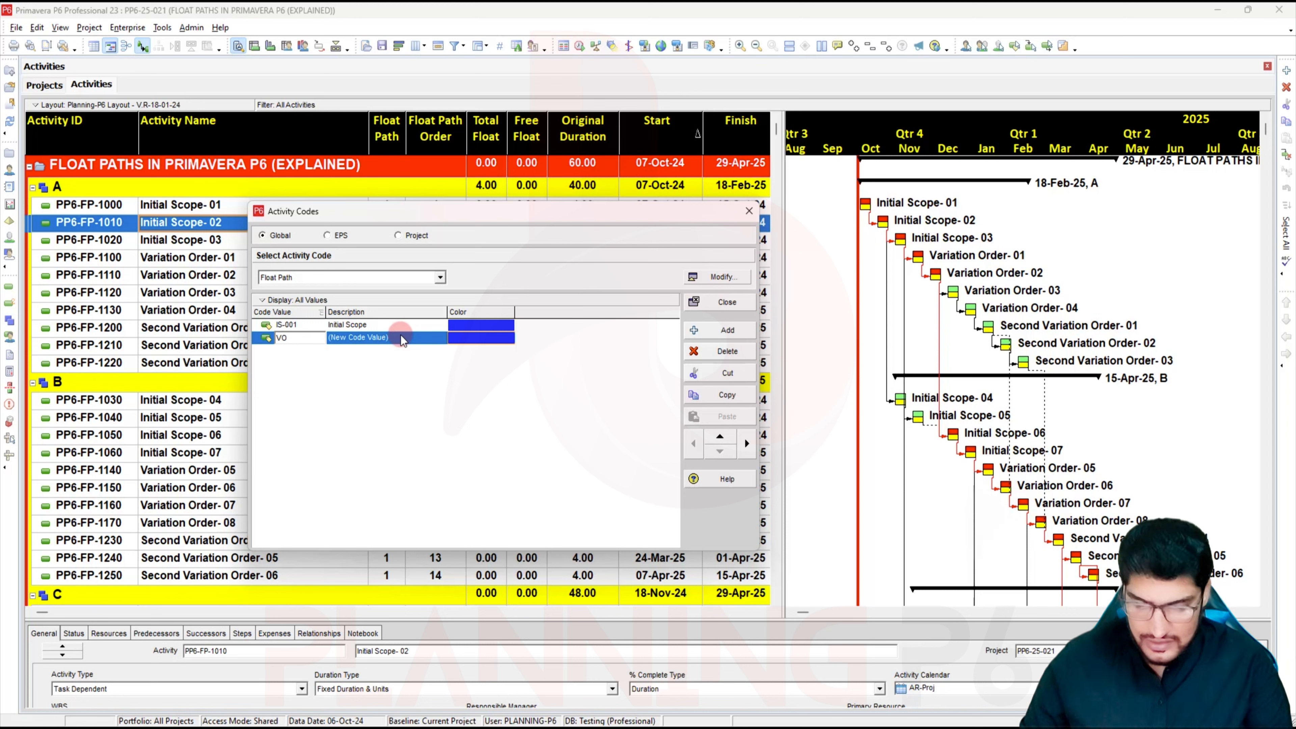
text(-00)
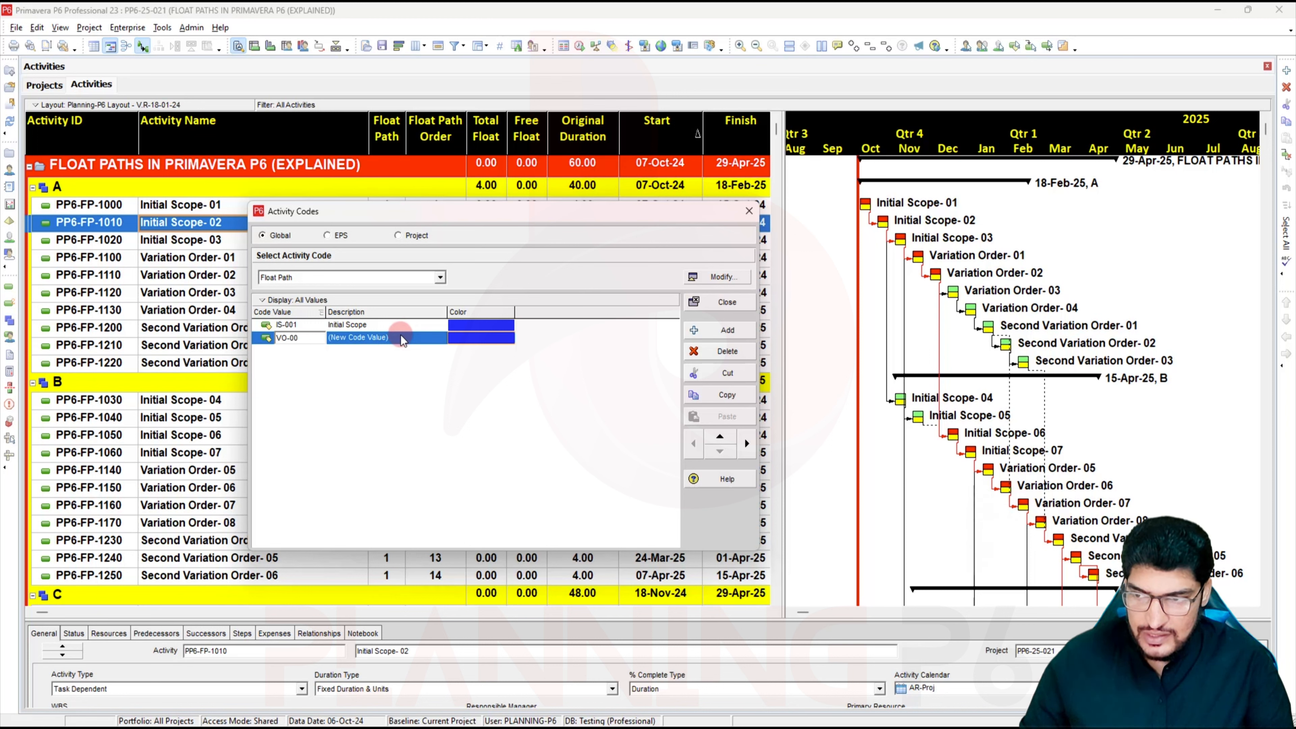
text(2)
key(Return)
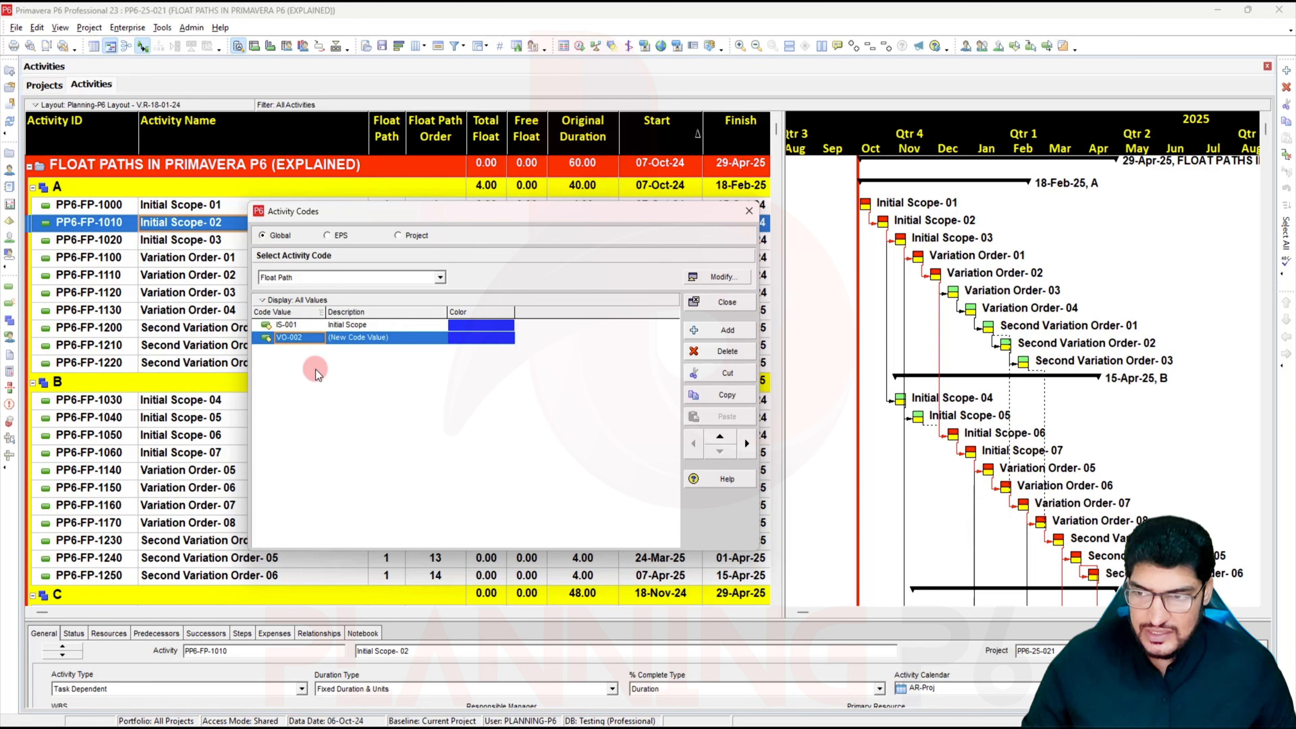
Step: Set the color of code value IS-001 to orange and of VO-002 to bright green
click(480, 325)
click(480, 325)
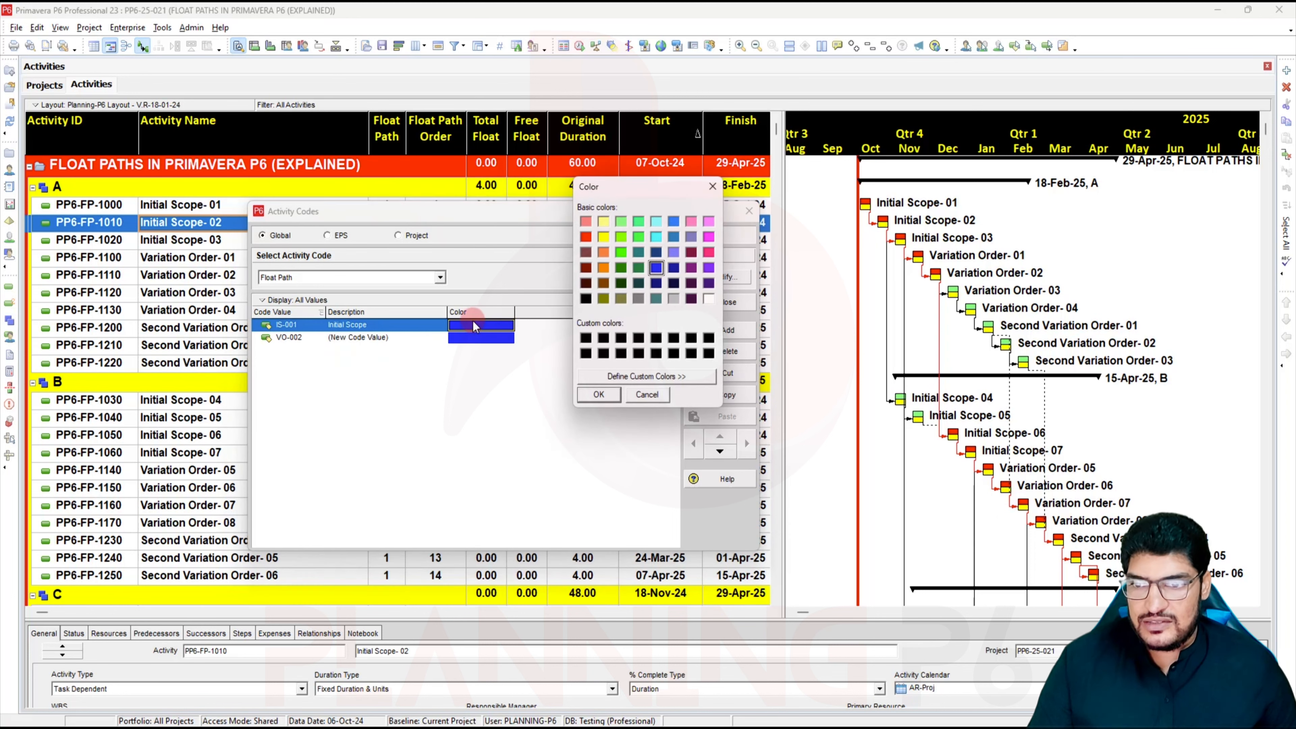
click(603, 268)
click(598, 395)
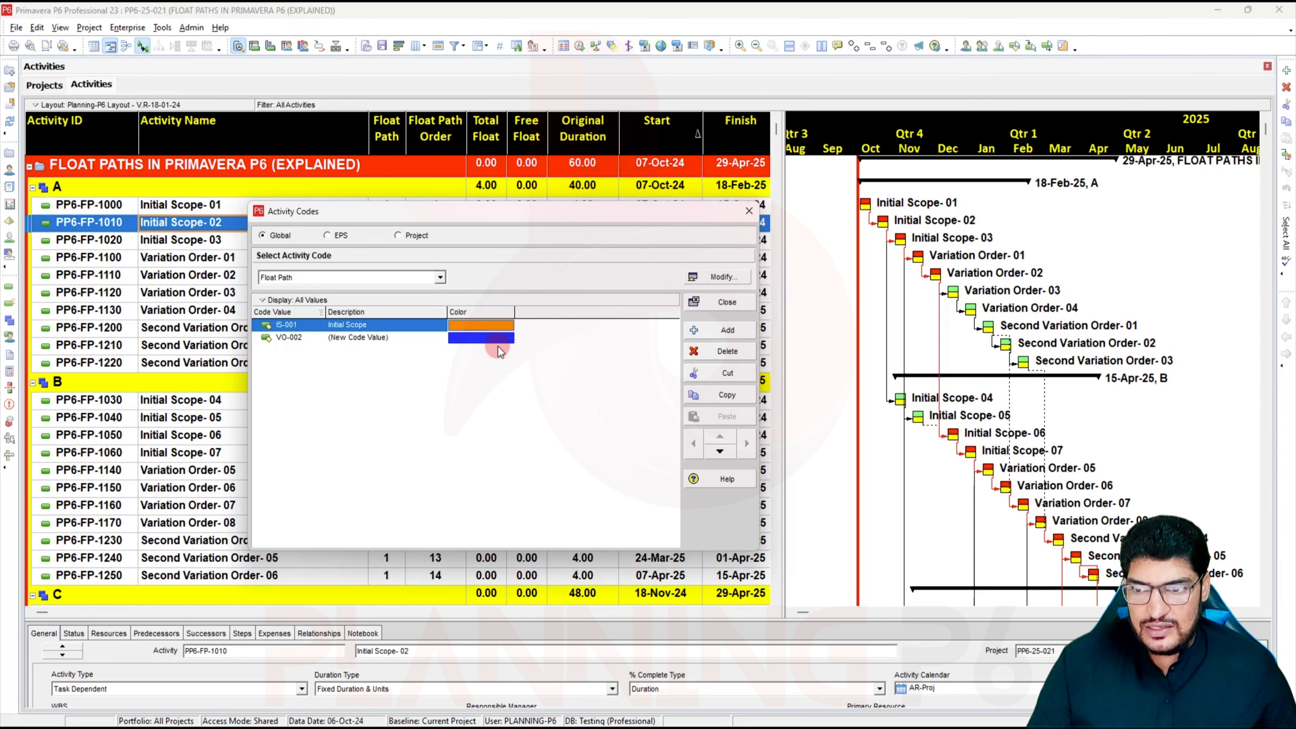
click(493, 338)
click(494, 338)
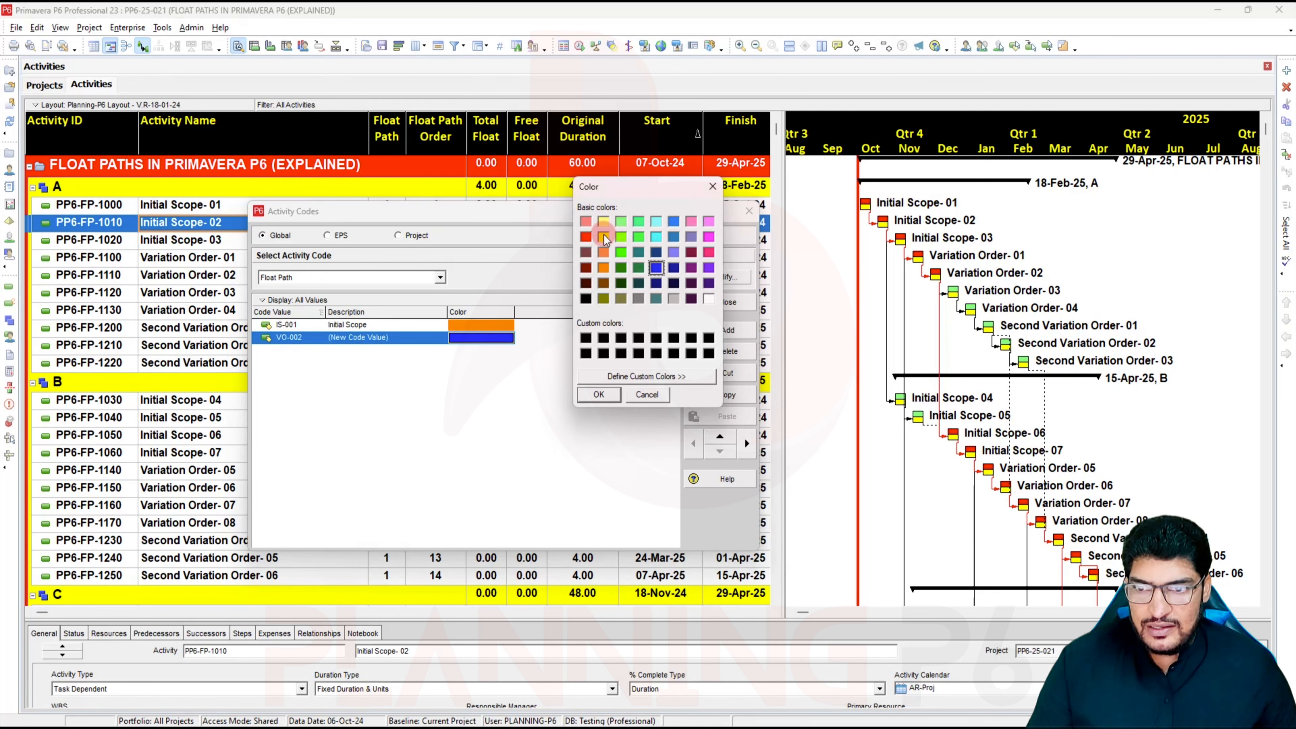
click(638, 239)
click(599, 395)
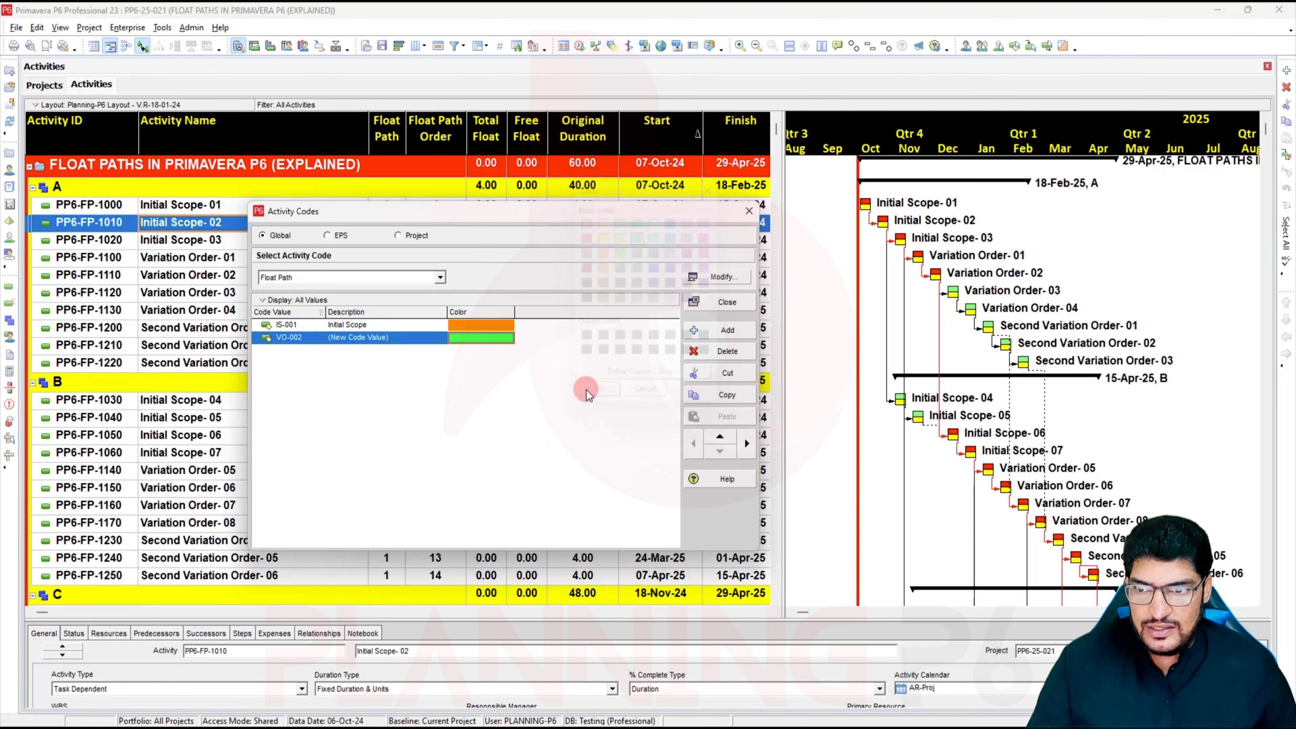
Step: Add a third code value VO-003 to the Float Path activity code
click(720, 331)
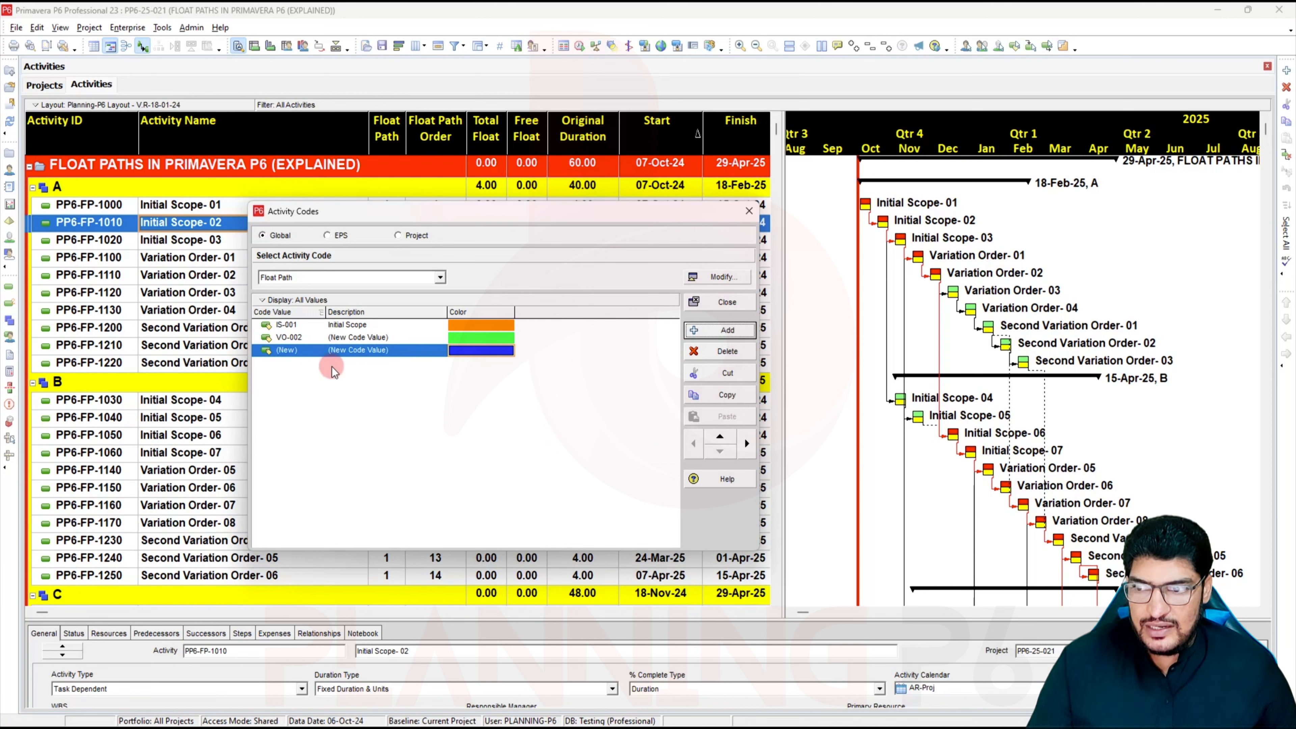
click(304, 344)
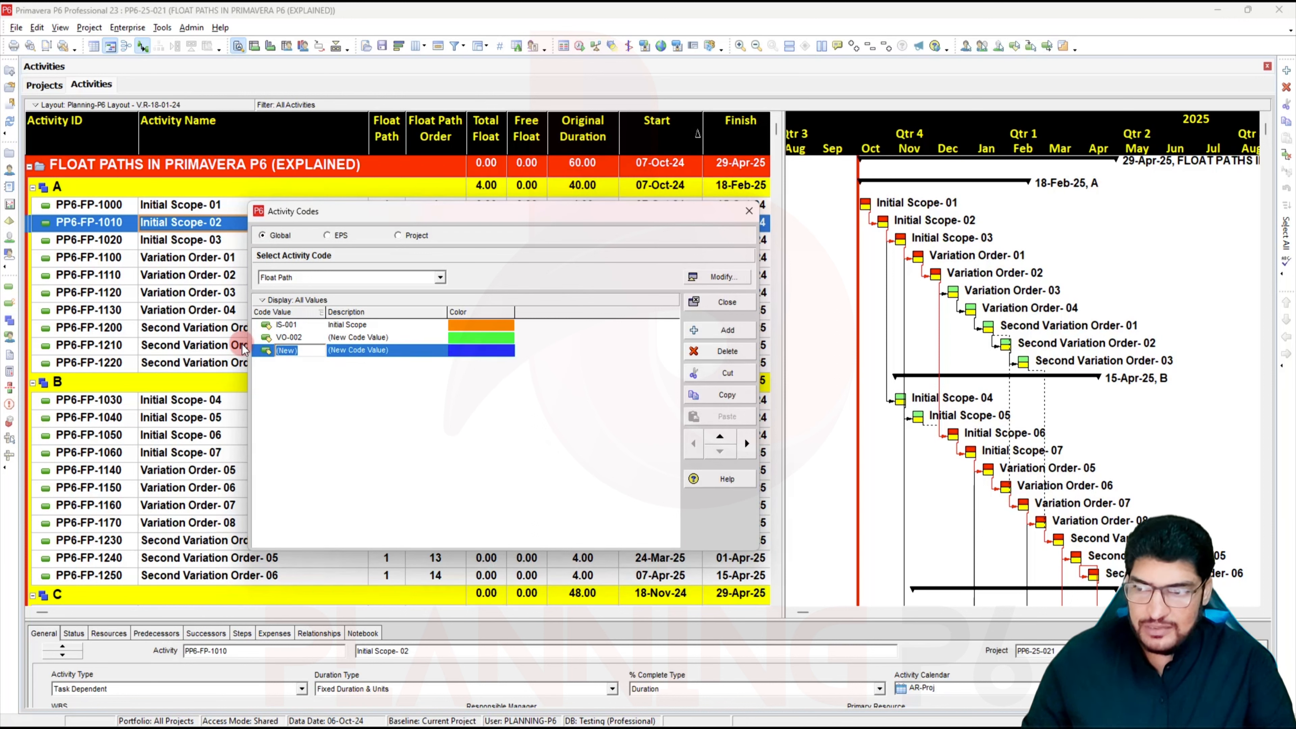
text(VO-)
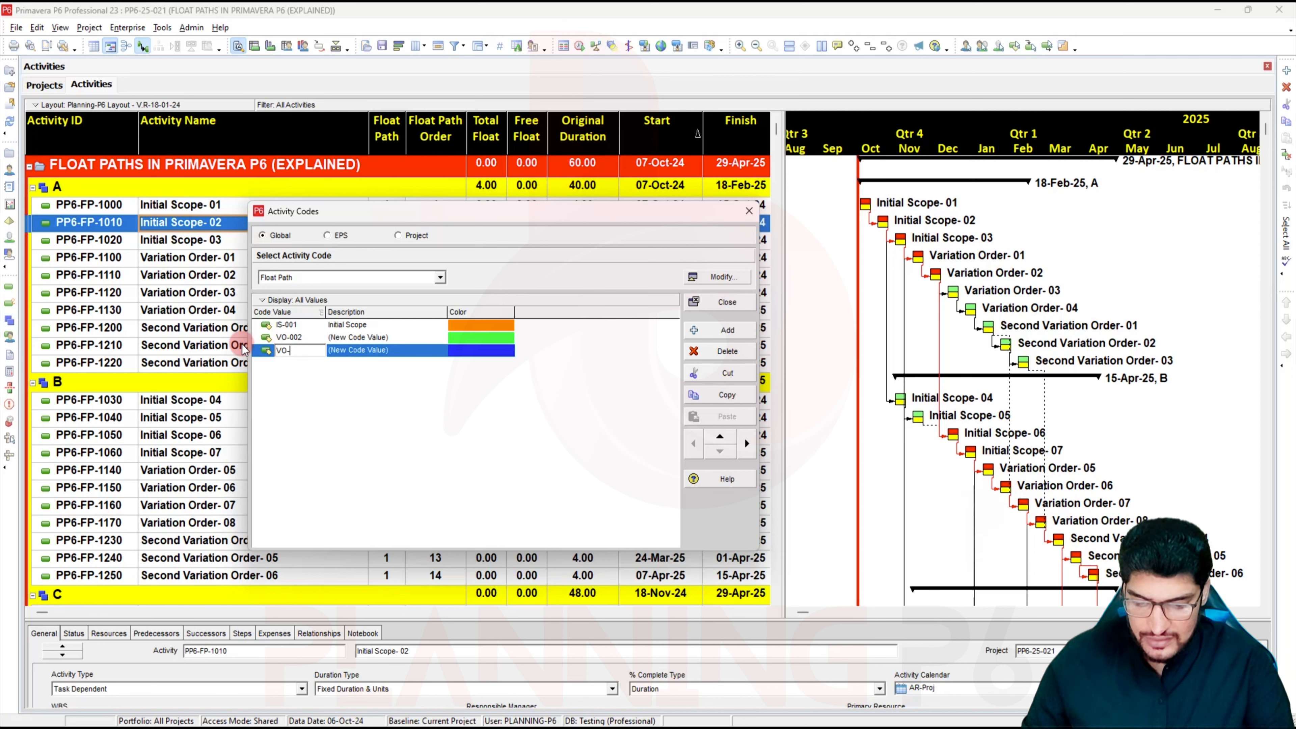
text(003)
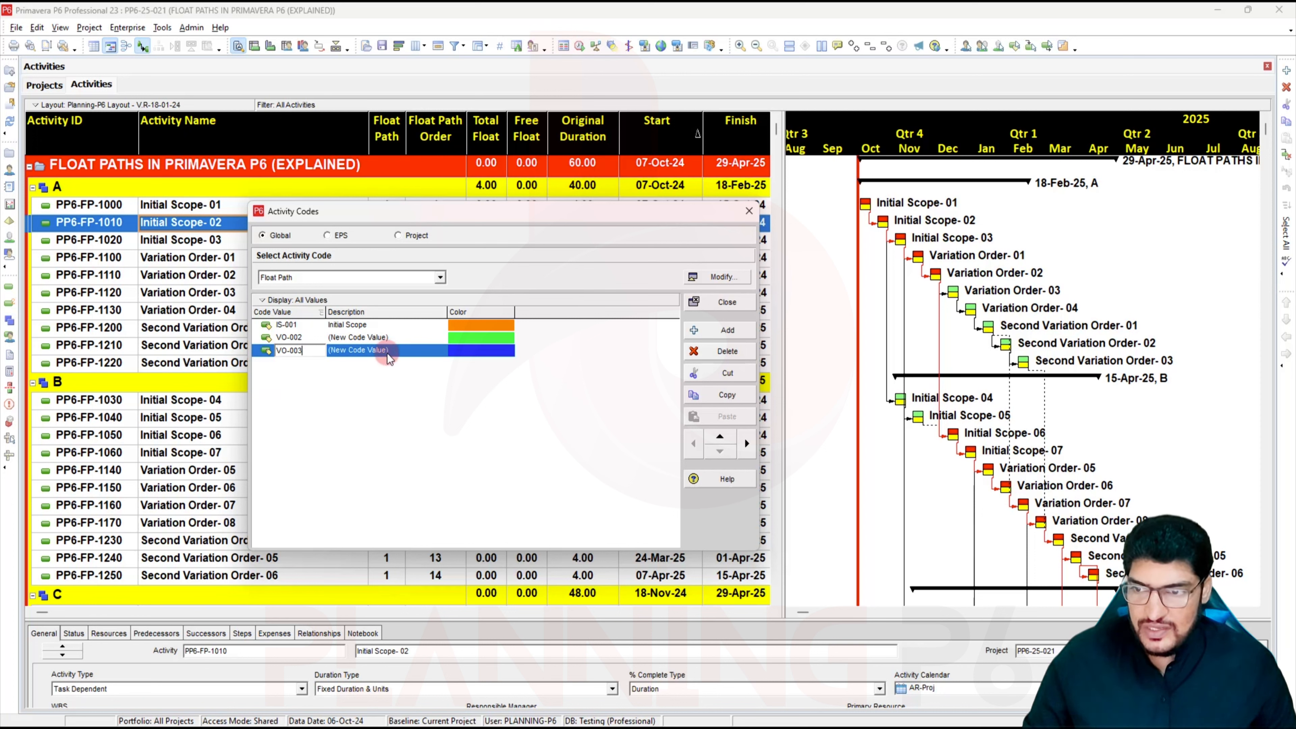
click(401, 351)
Step: Set the description of code value VO-002 to "Varition Order -01" and copy that text
click(352, 338)
click(401, 336)
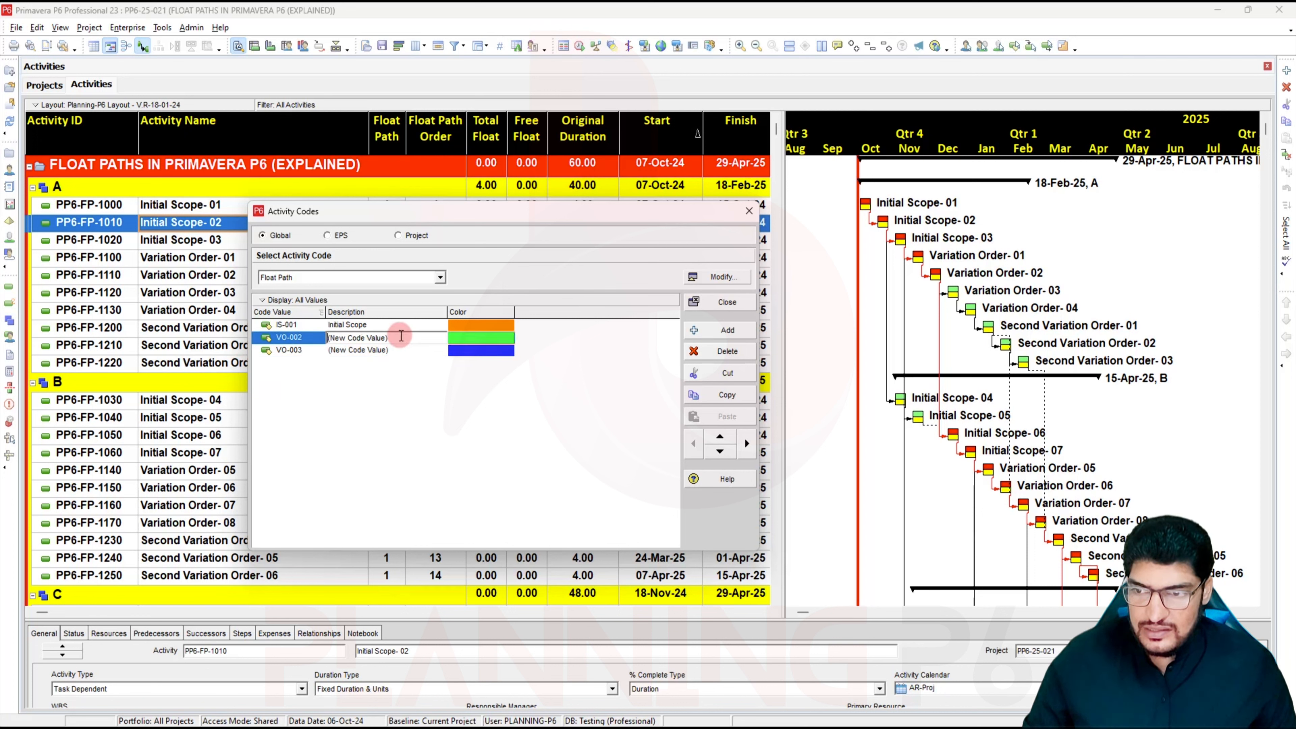
drag(401, 336, 329, 337)
text(V)
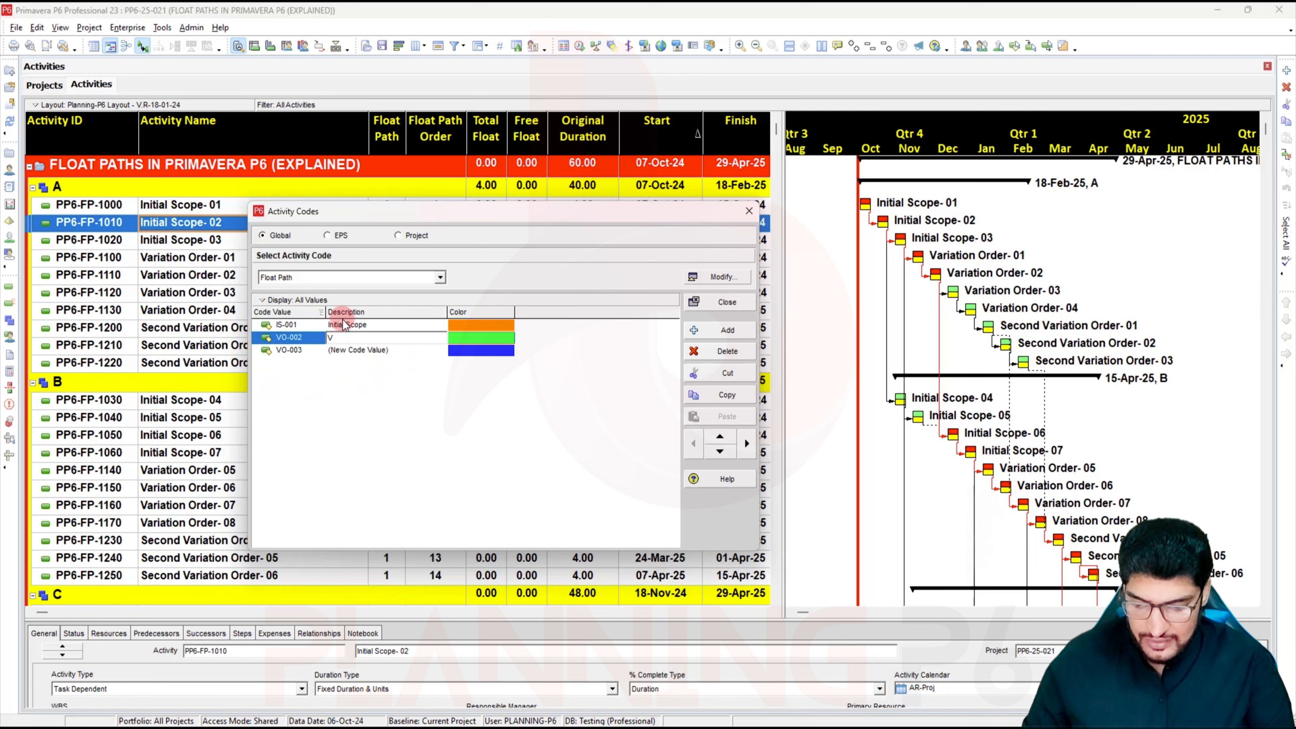
text(arition )
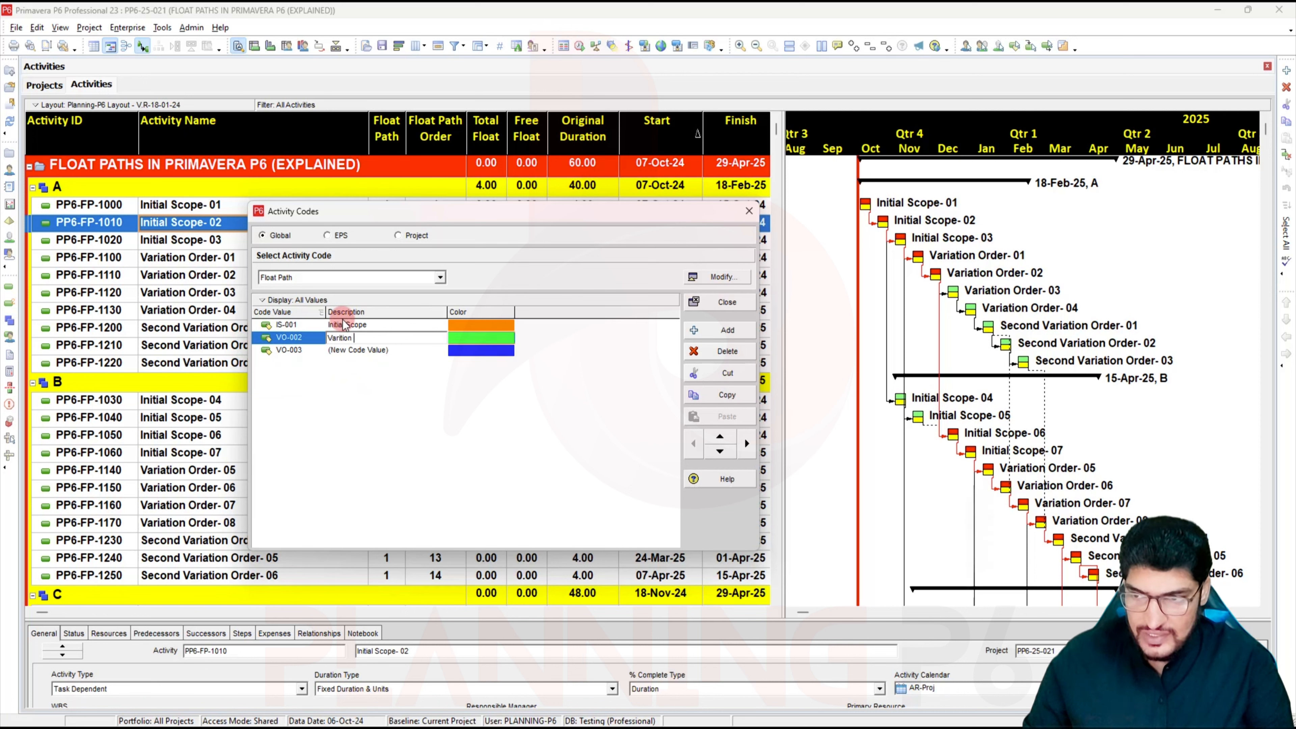
text(Order -01)
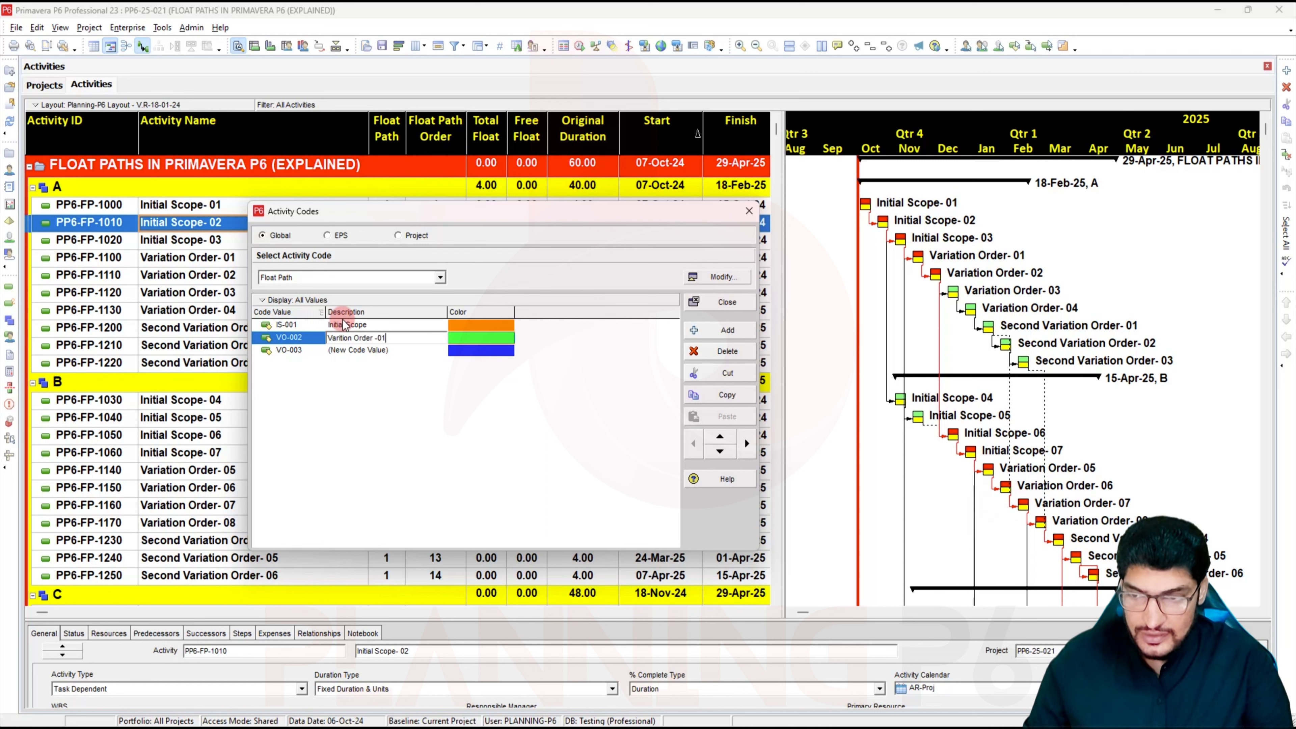
click(406, 338)
key(ctrl+c)
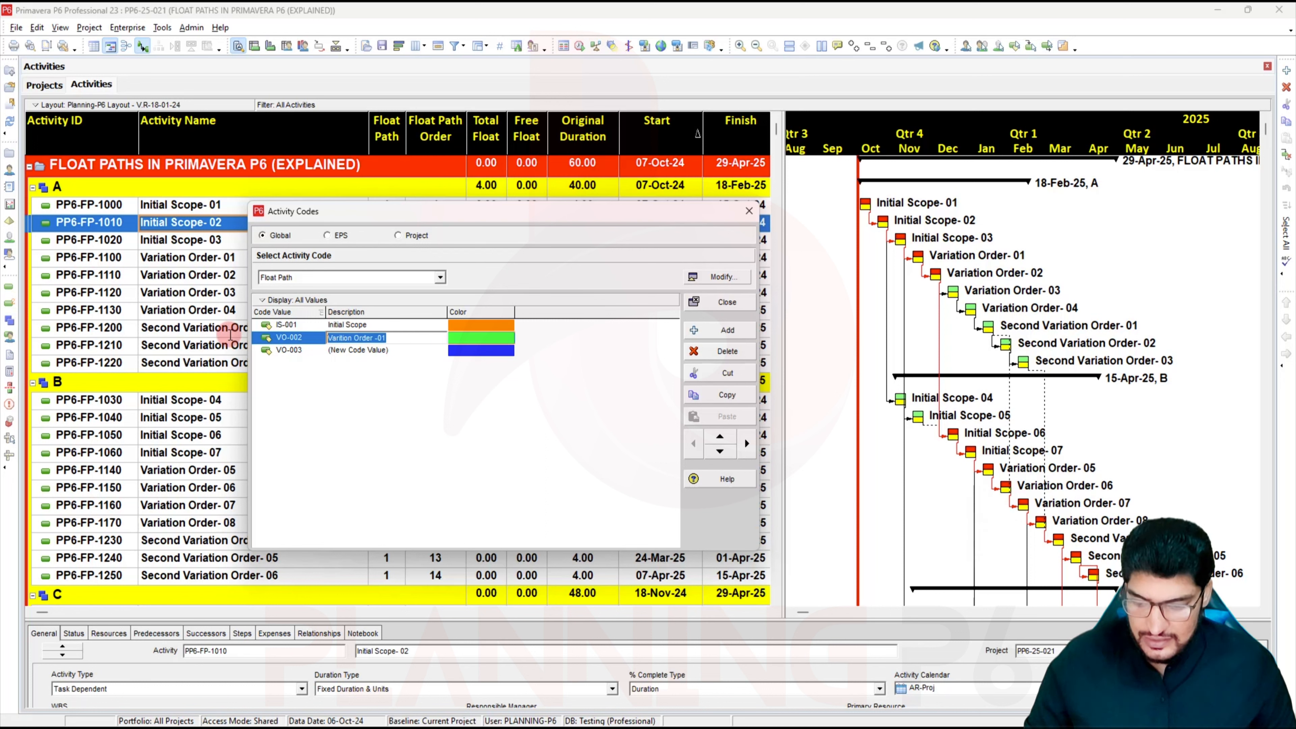
Step: Set the description of code value VO-003 to "Varition Order -02" and close the activity codes window
click(396, 350)
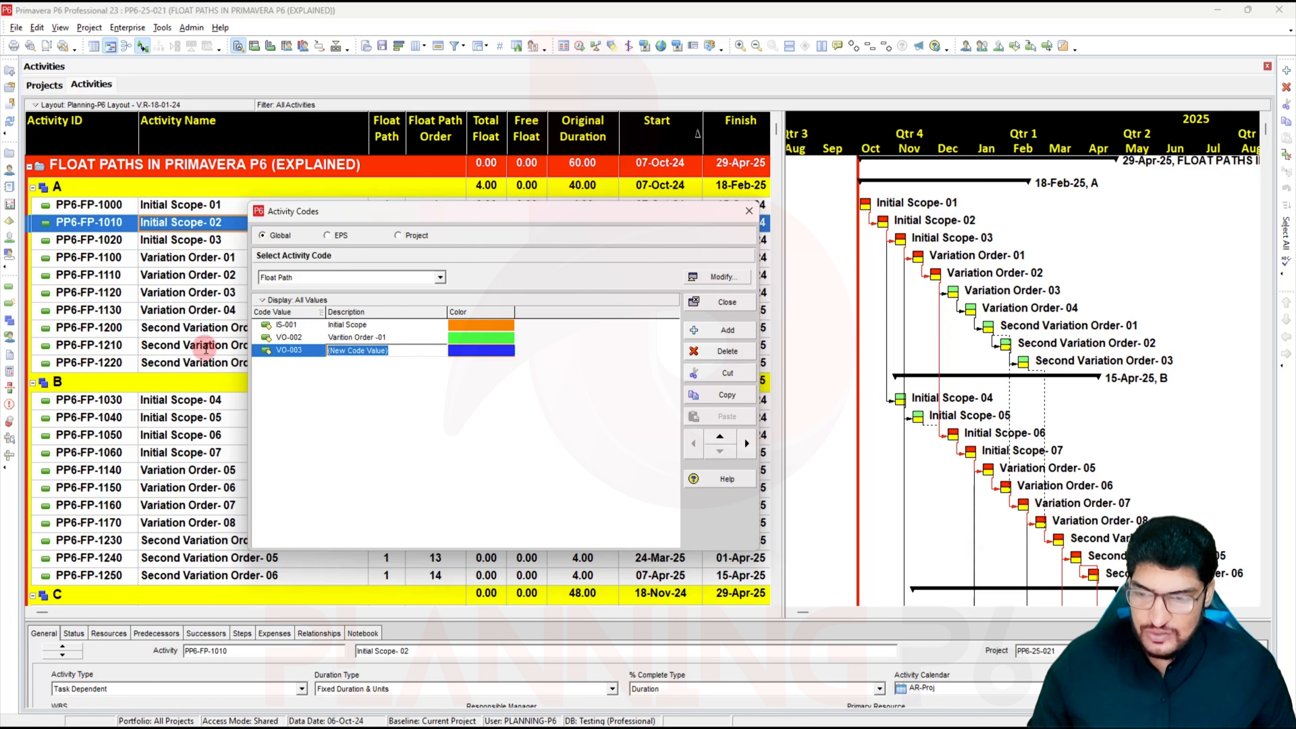
key(ctrl+v)
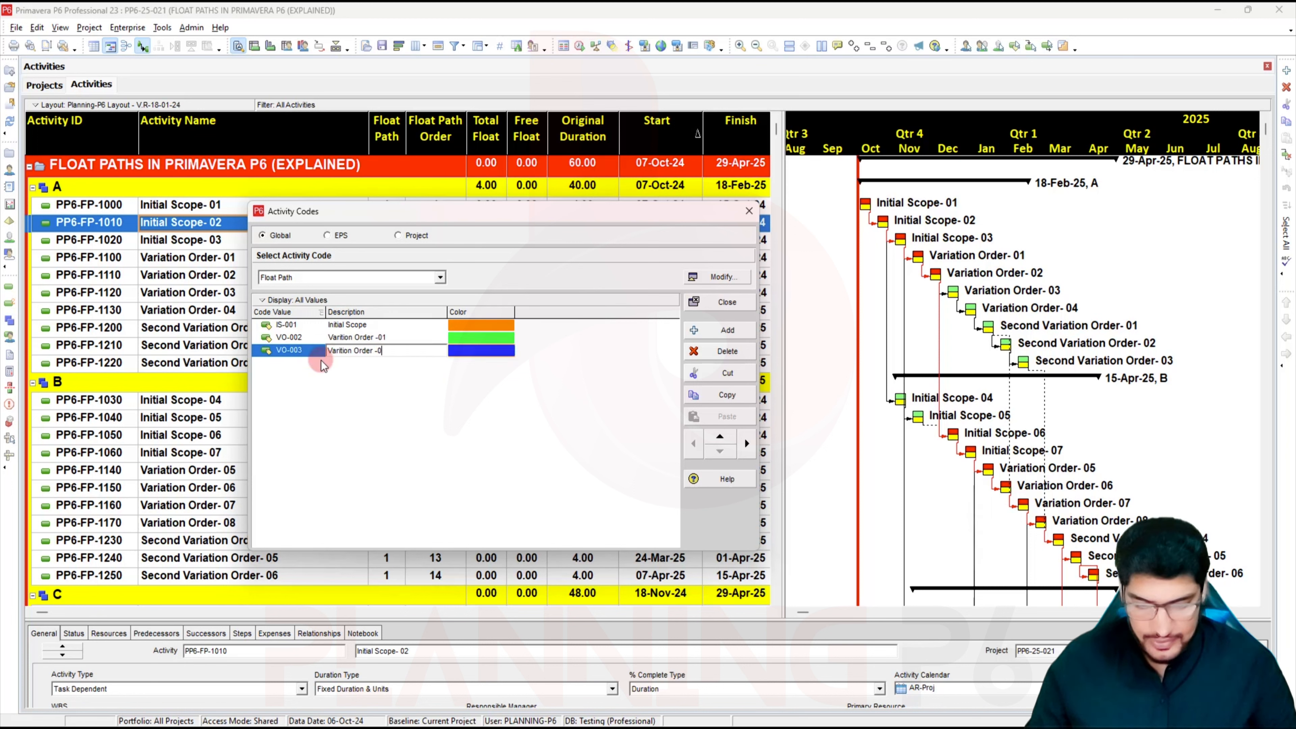
text(2)
key(Return)
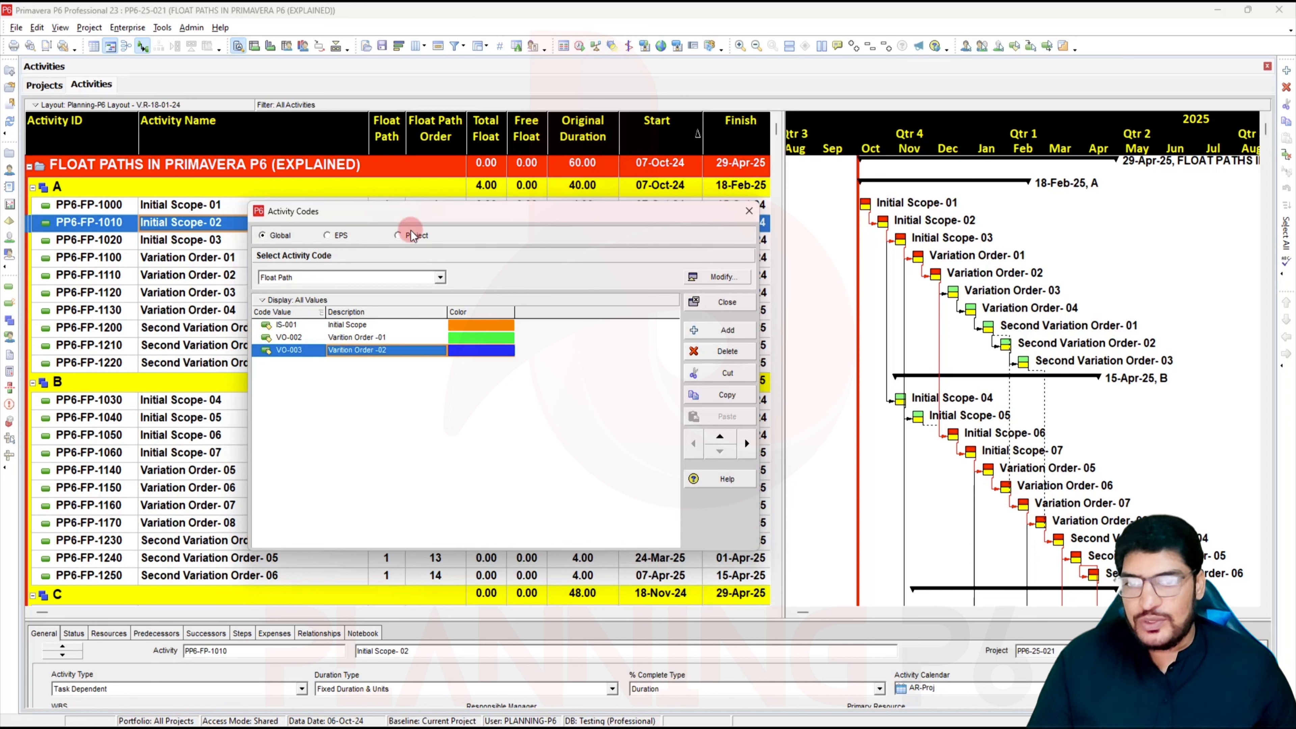
click(749, 211)
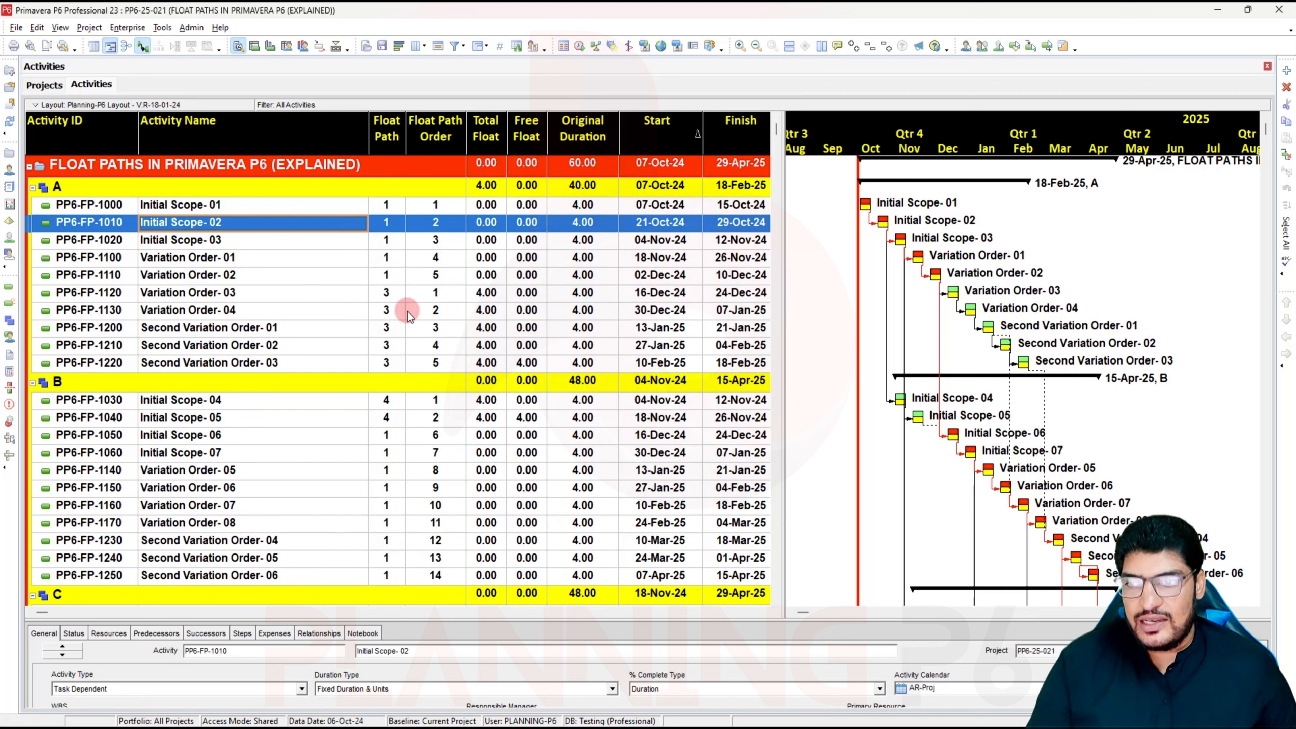
Step: Add the global activity code Float Path to the columns of the activity table
right_click(392, 273)
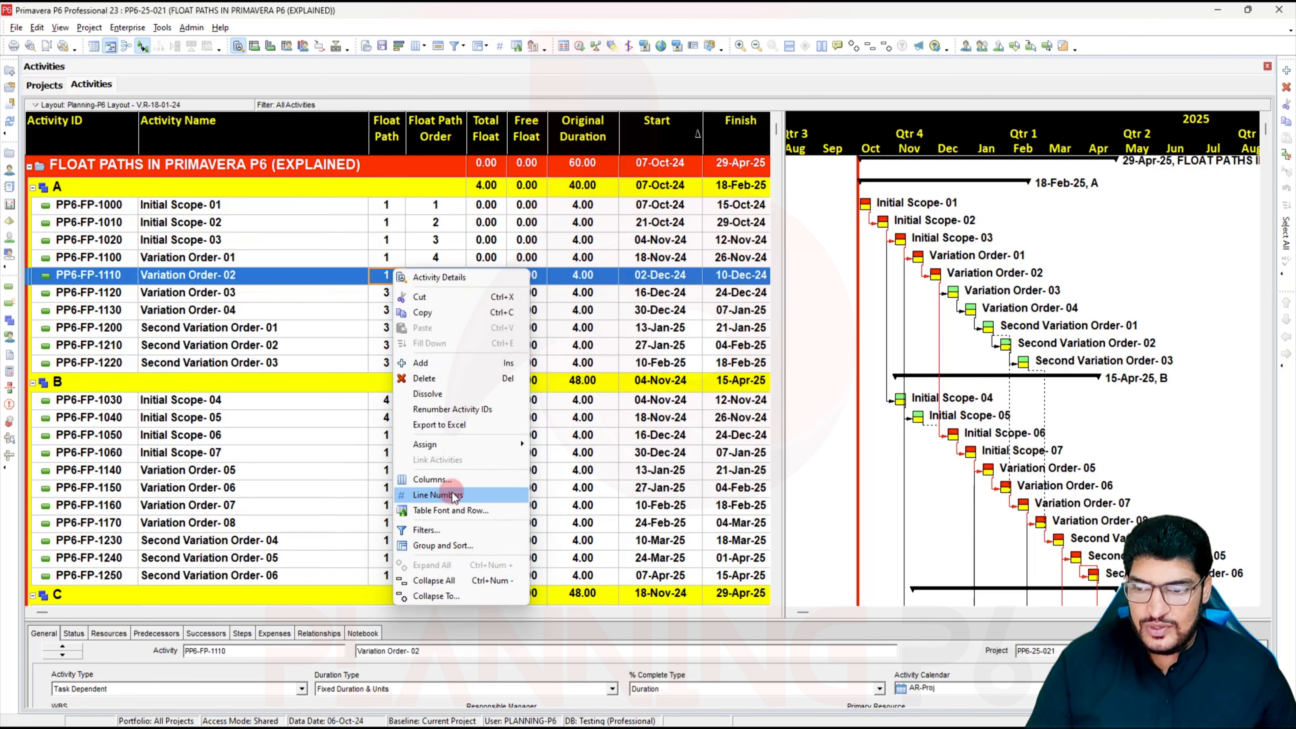
click(428, 479)
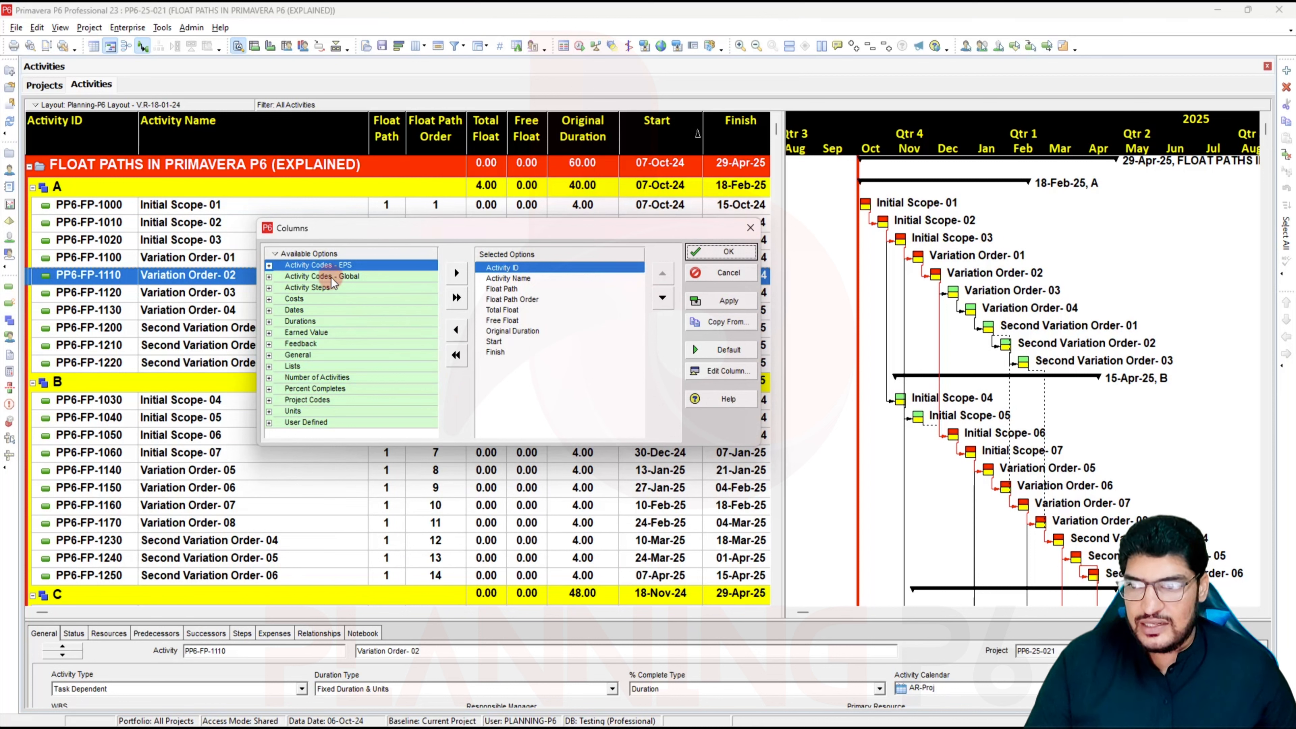
double_click(351, 275)
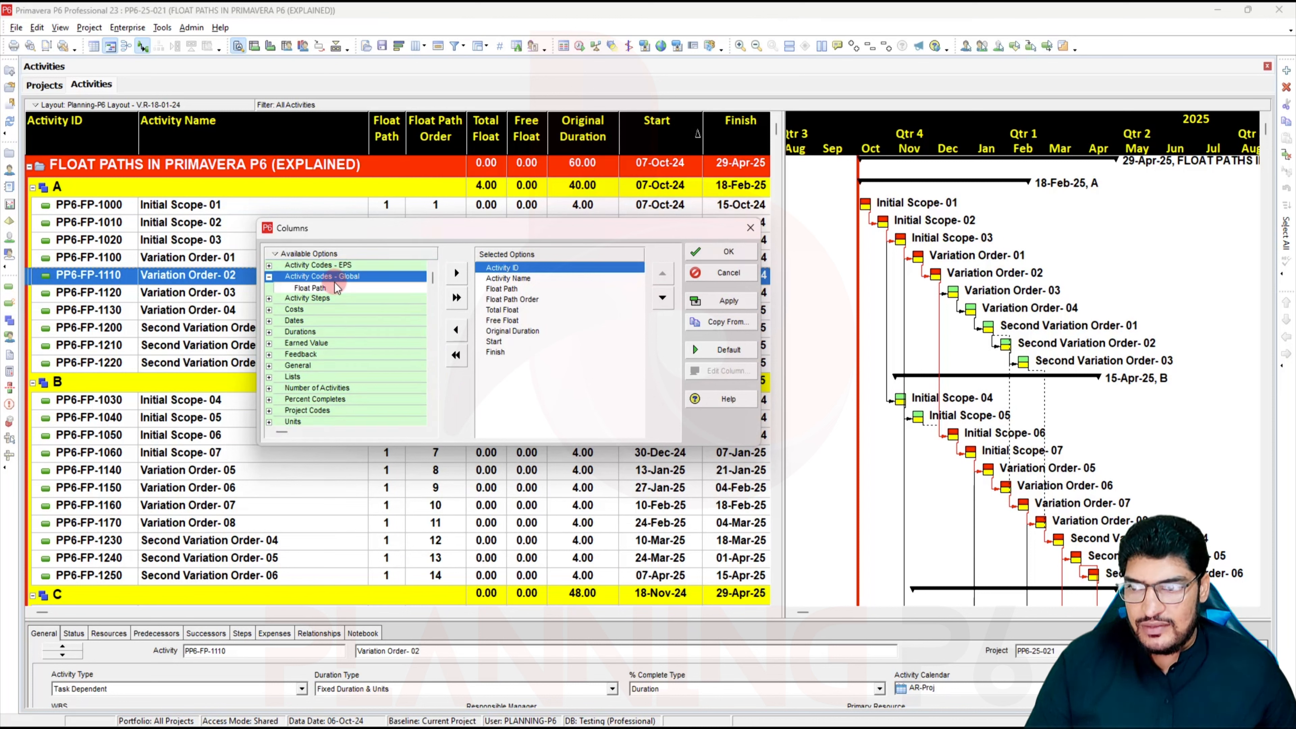
double_click(329, 289)
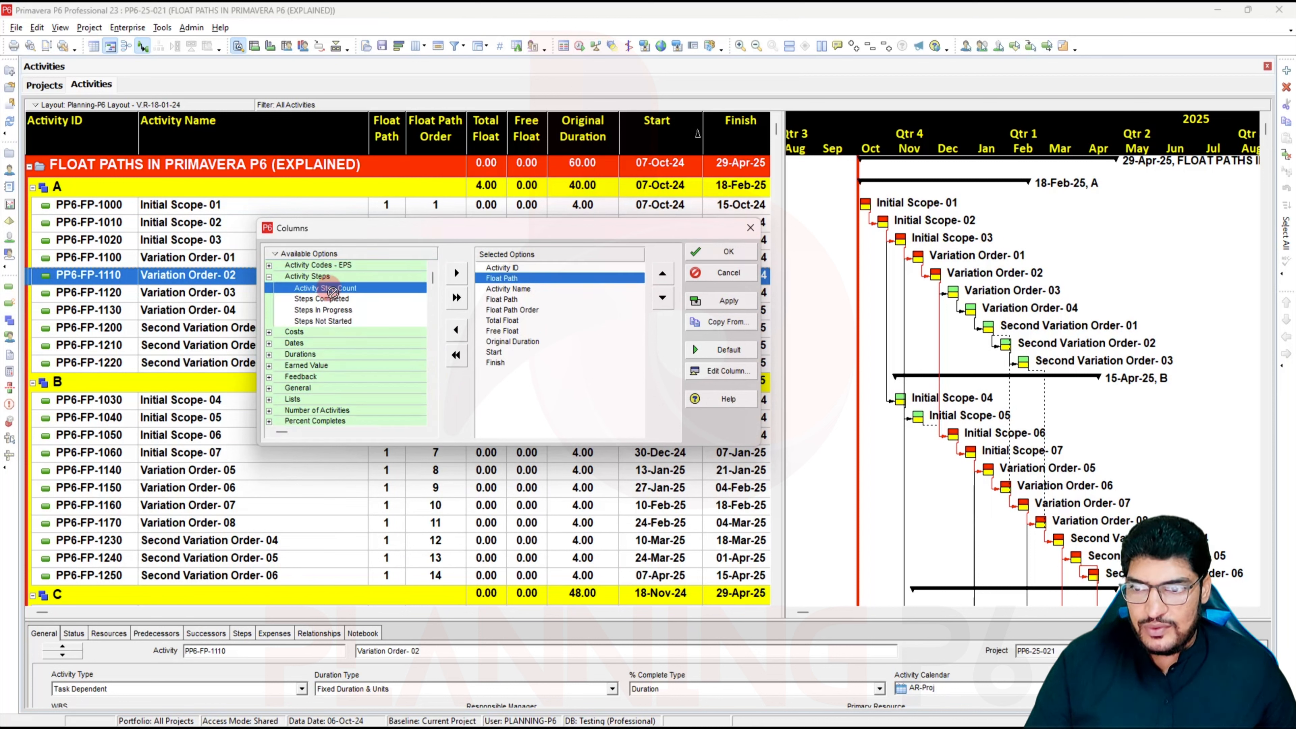
Step: Position the Float Path code column directly after Activity Name and apply the column layout
click(668, 299)
click(668, 298)
click(668, 298)
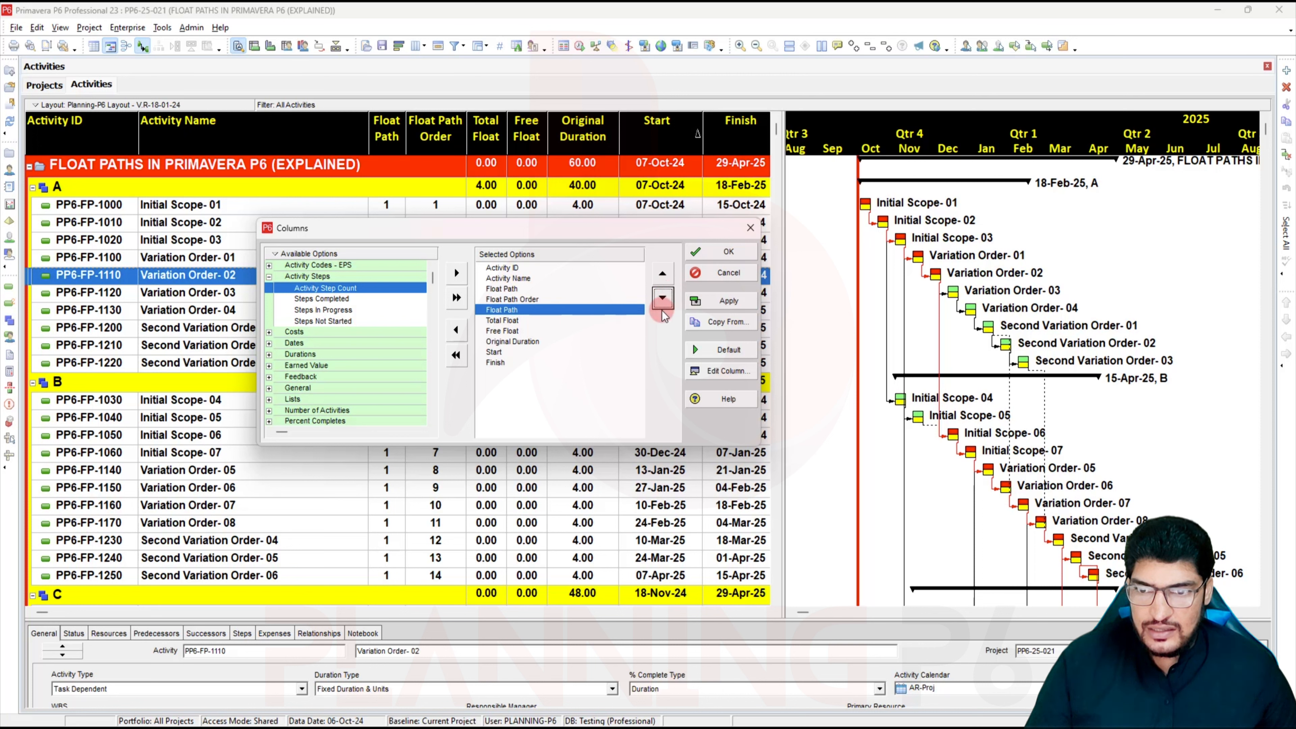
click(662, 300)
click(662, 300)
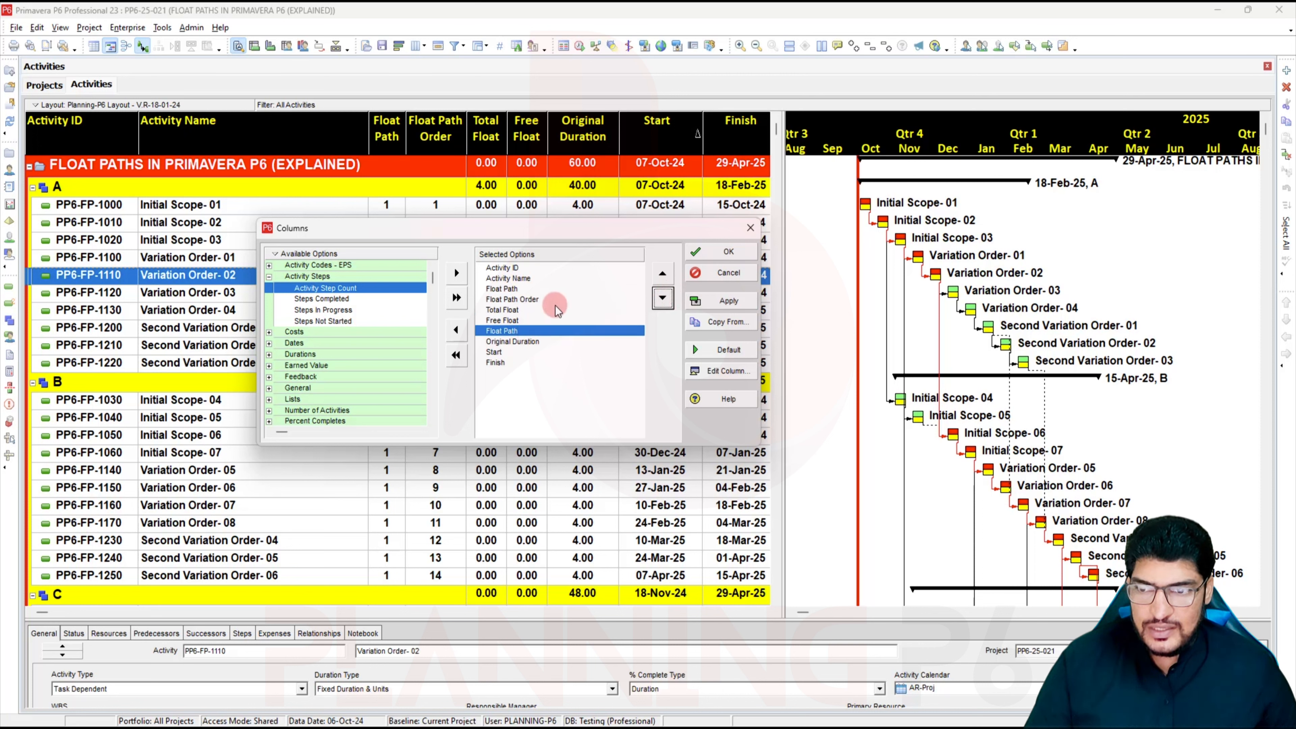
click(666, 278)
click(665, 278)
click(665, 278)
click(666, 278)
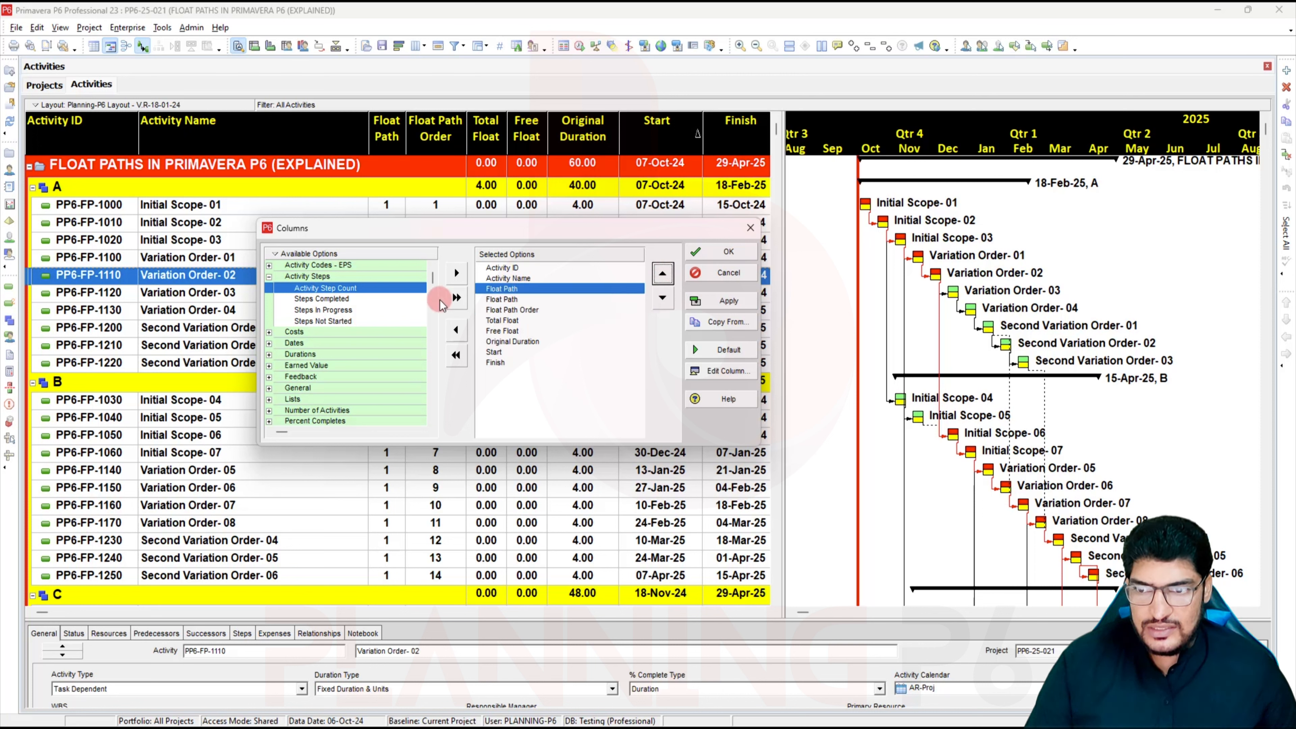
click(719, 300)
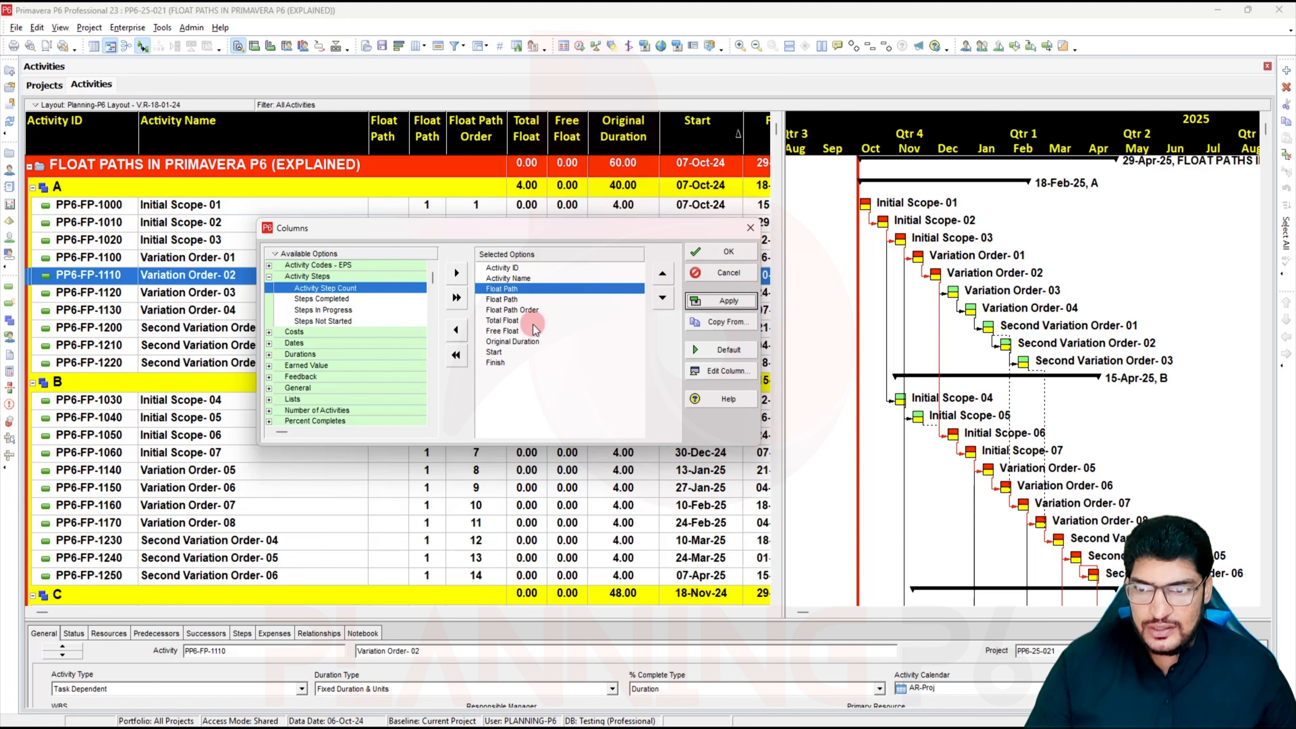
click(725, 371)
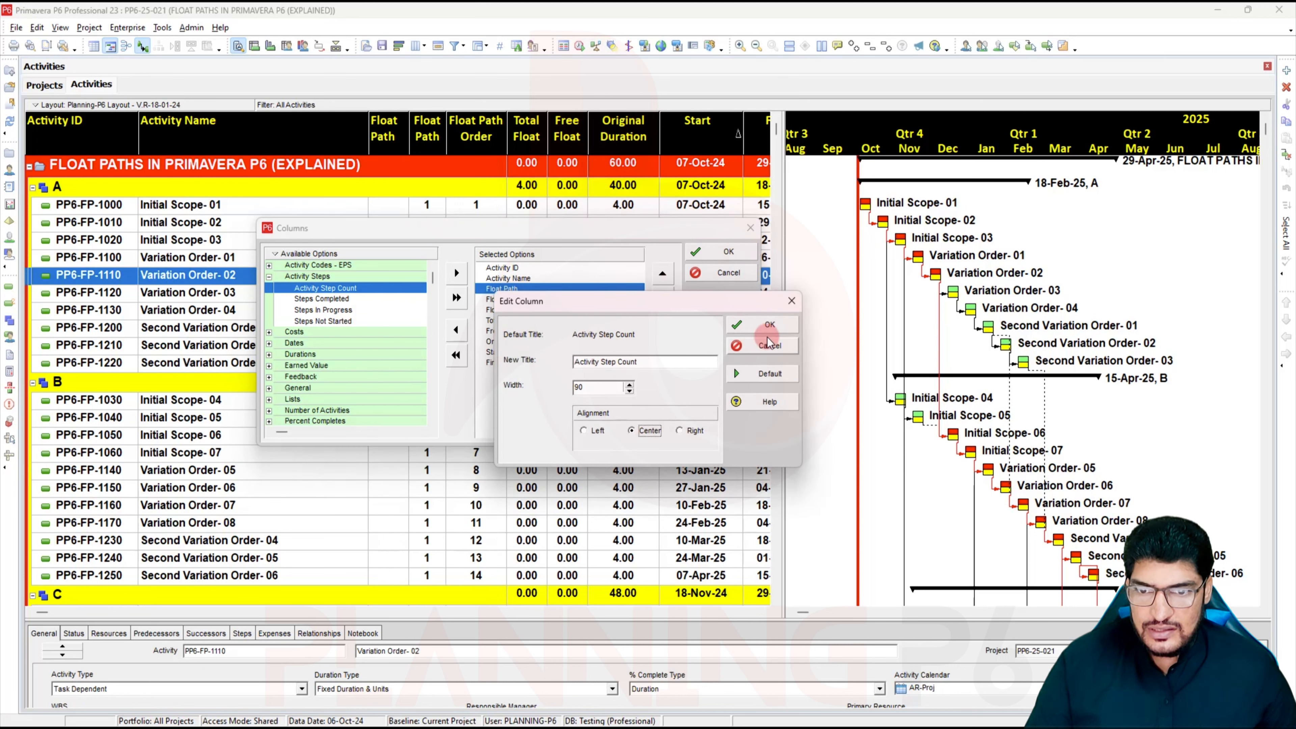
click(761, 324)
click(725, 251)
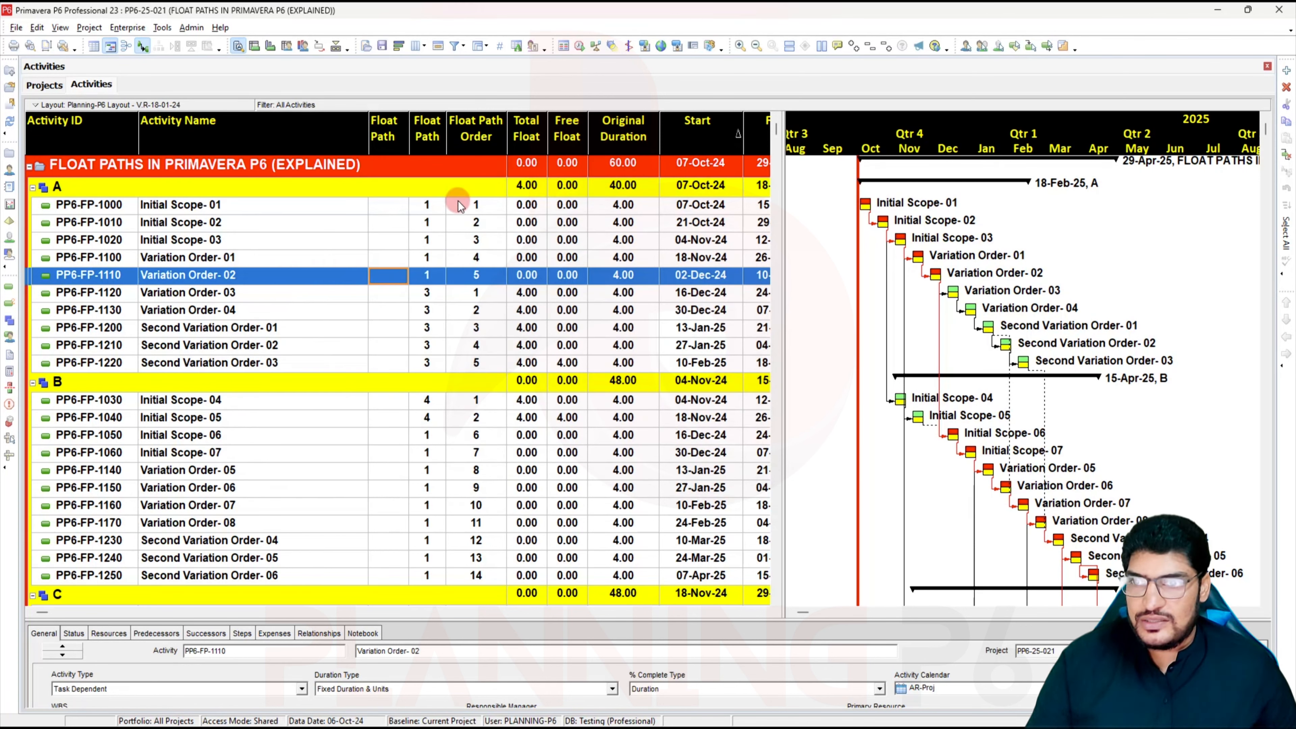
Step: Try to center the alignment of the Float Path code column
click(382, 143)
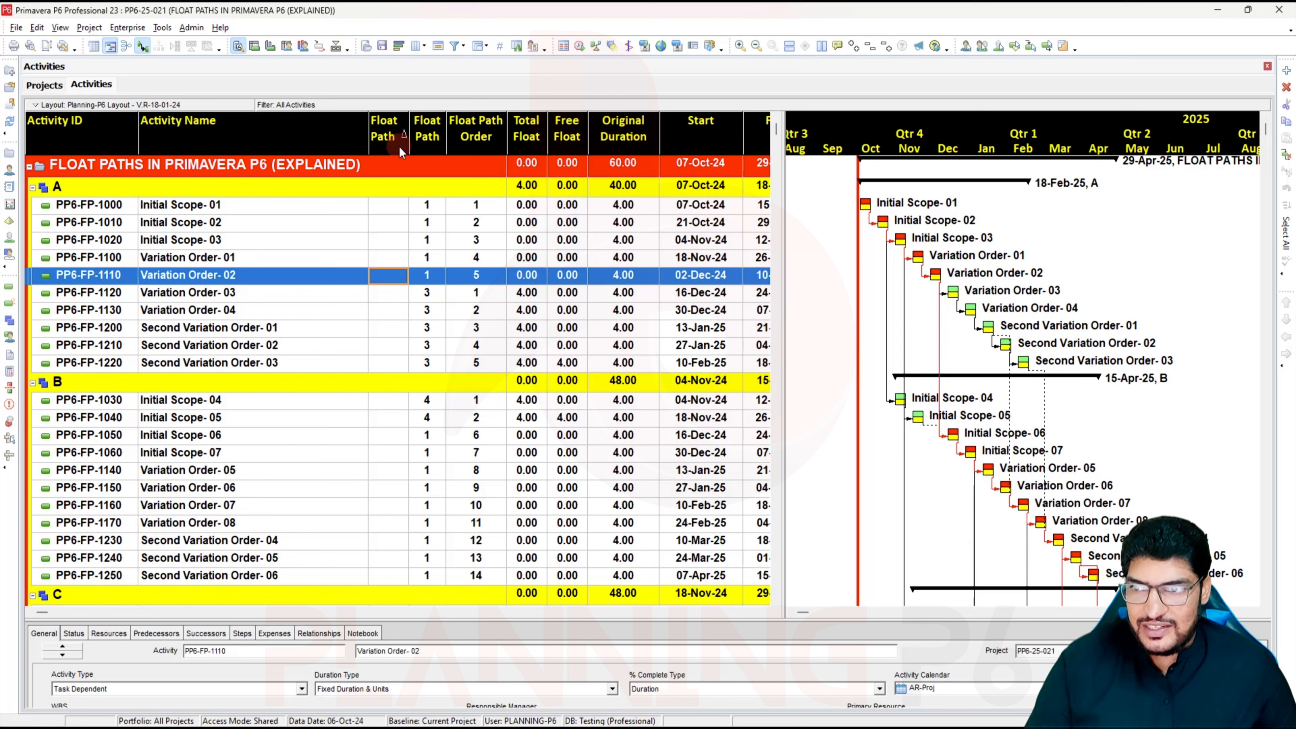
right_click(388, 149)
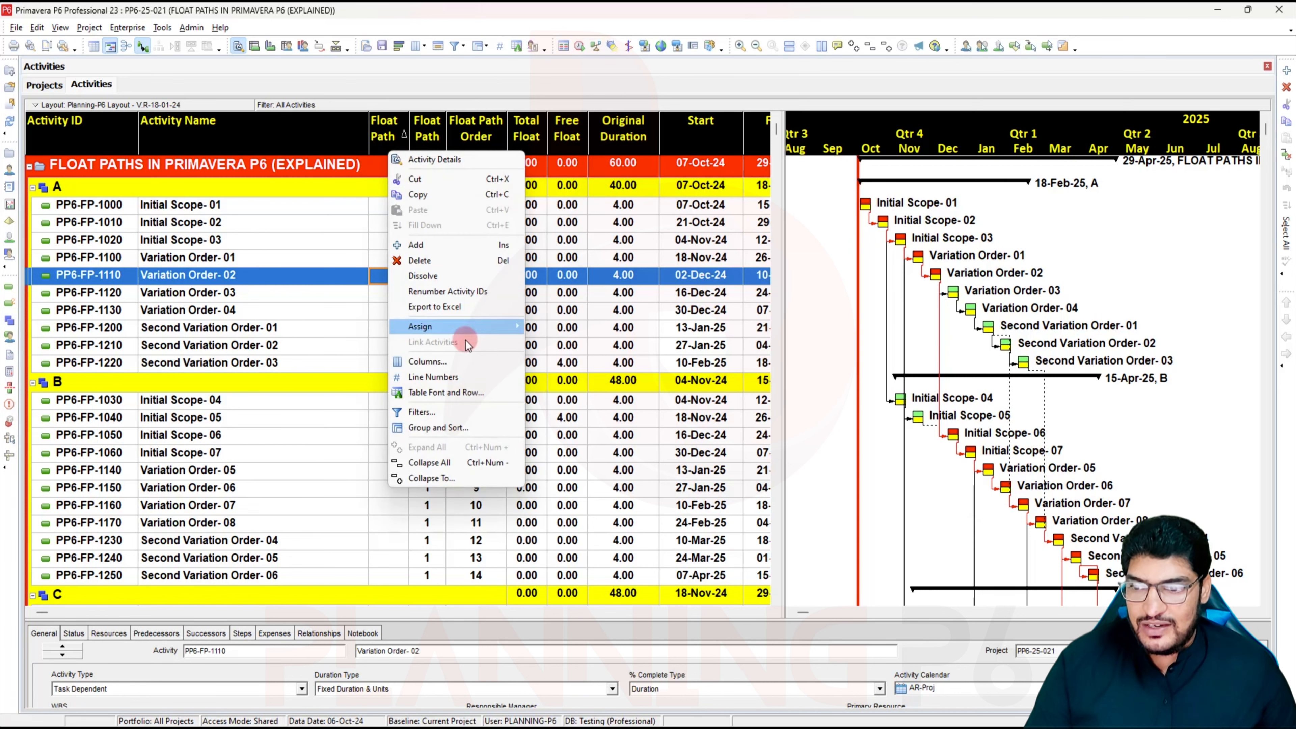
click(464, 359)
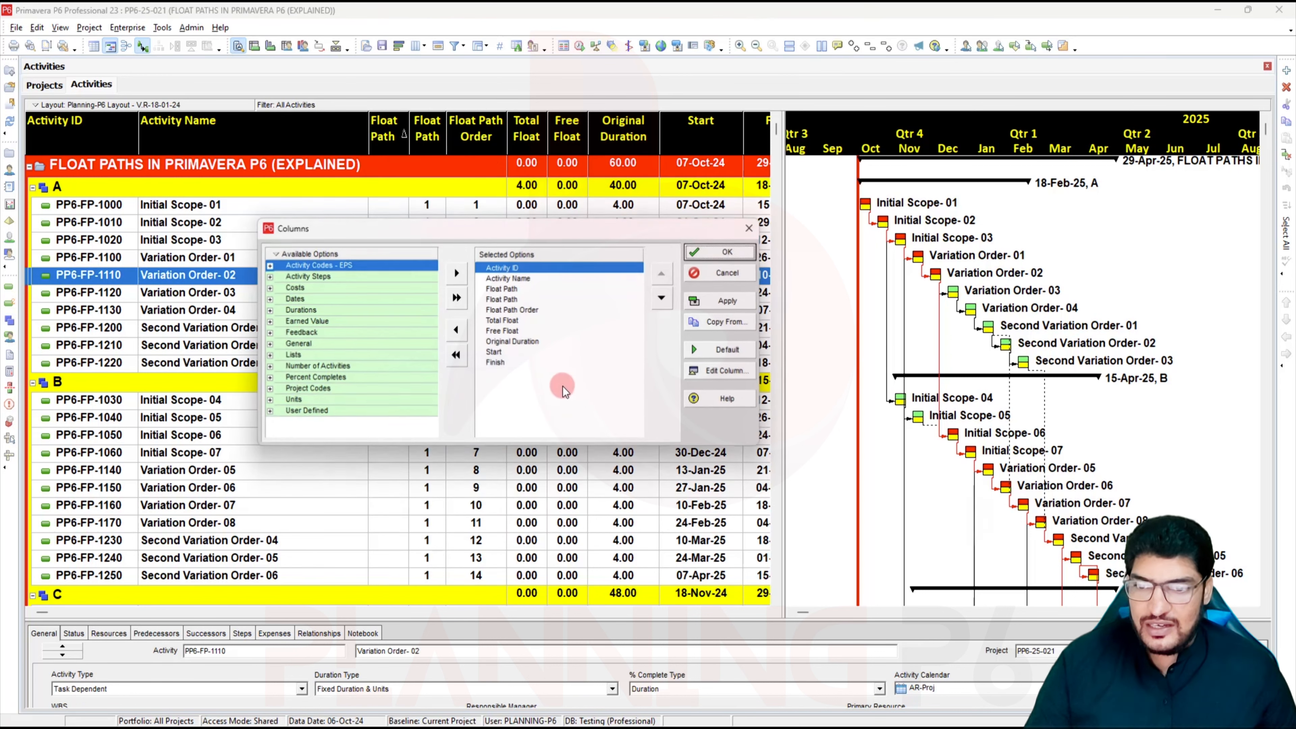
click(522, 296)
click(532, 288)
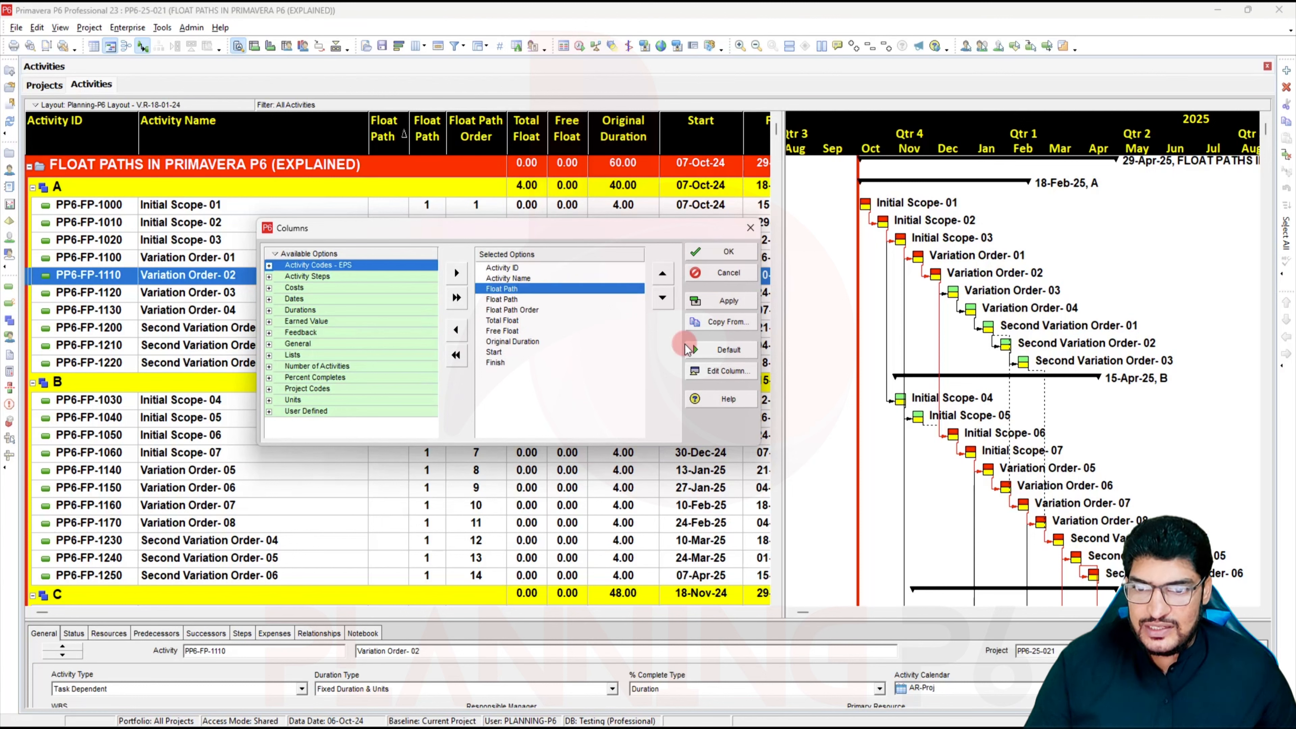
click(723, 372)
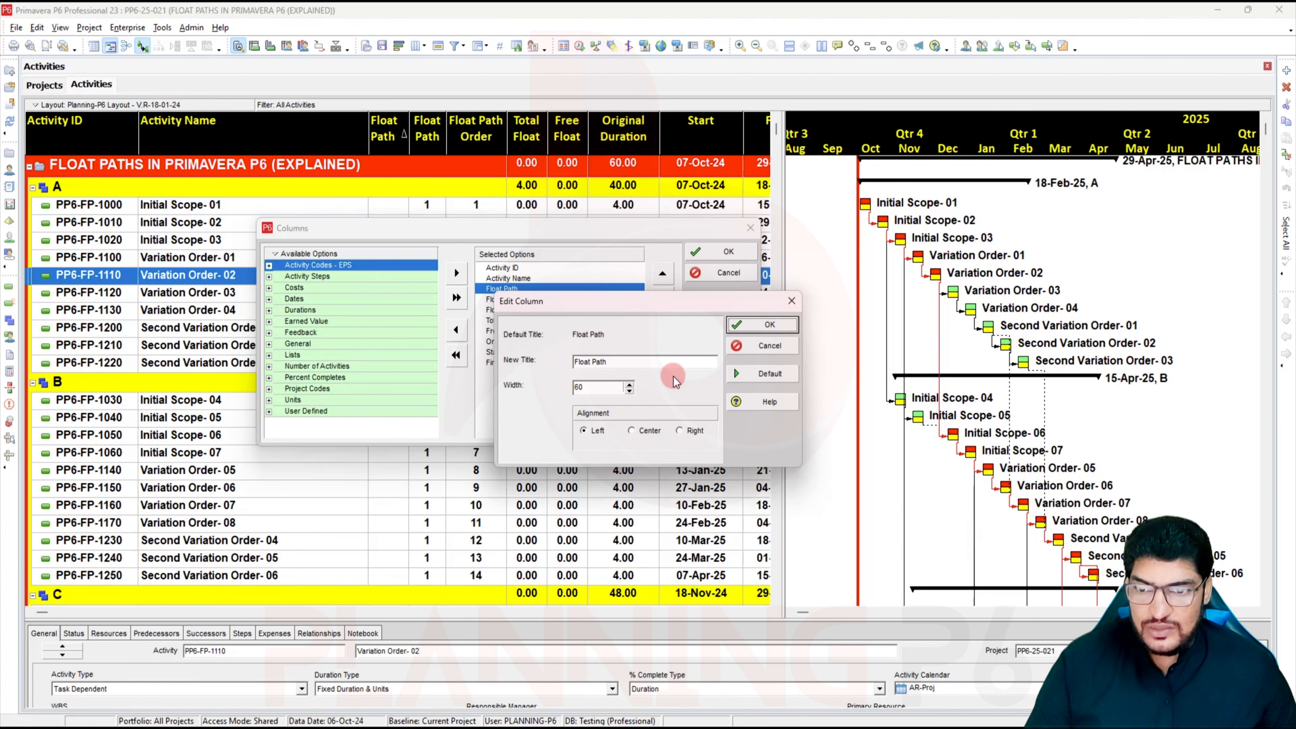
click(641, 428)
click(762, 324)
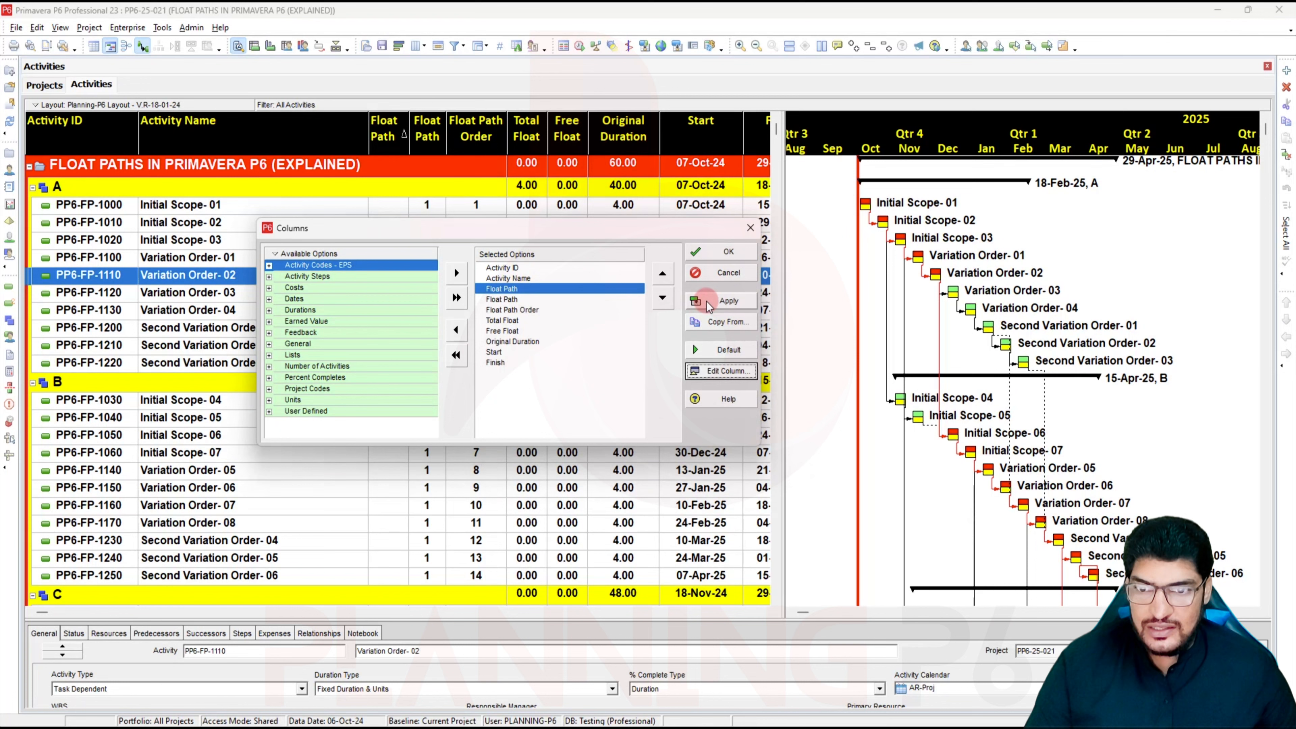
click(720, 273)
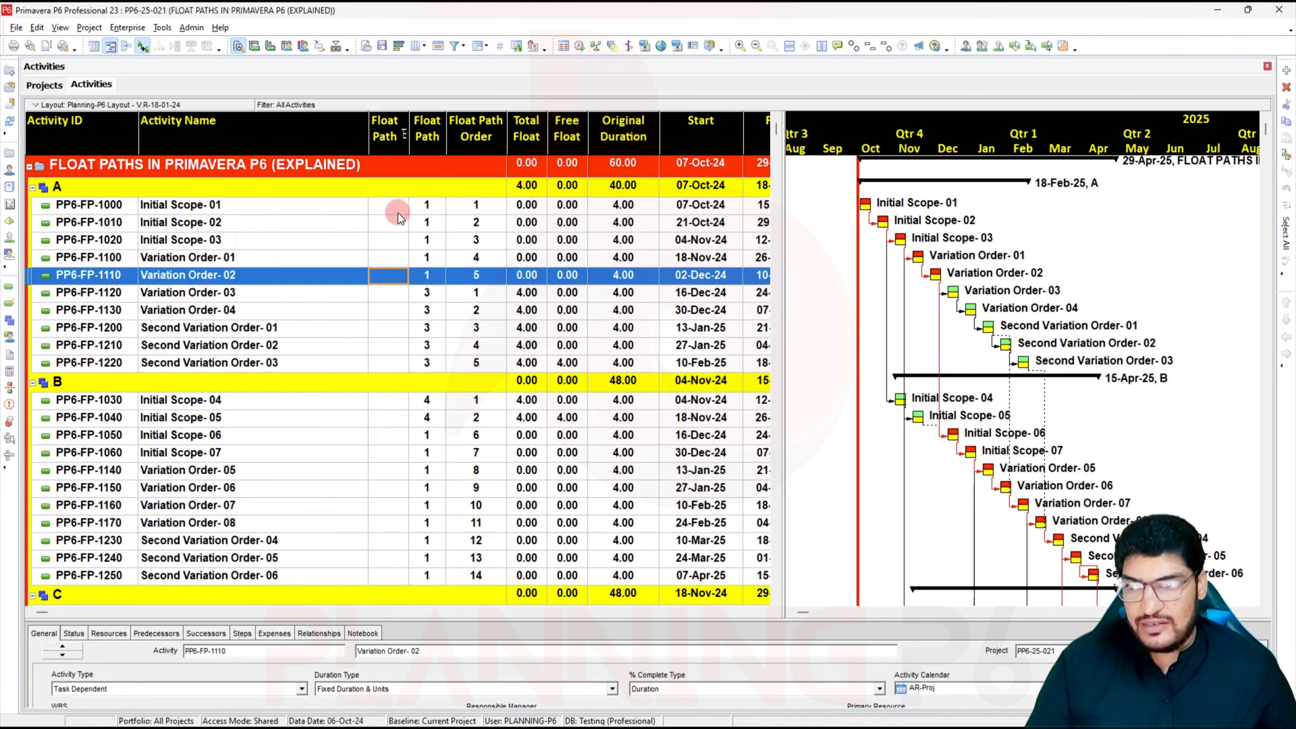
Step: Assign Float Path code IS-001 to Initial Scope- 01 and fill it down through Initial Scope- 03 in group A
click(396, 210)
click(396, 209)
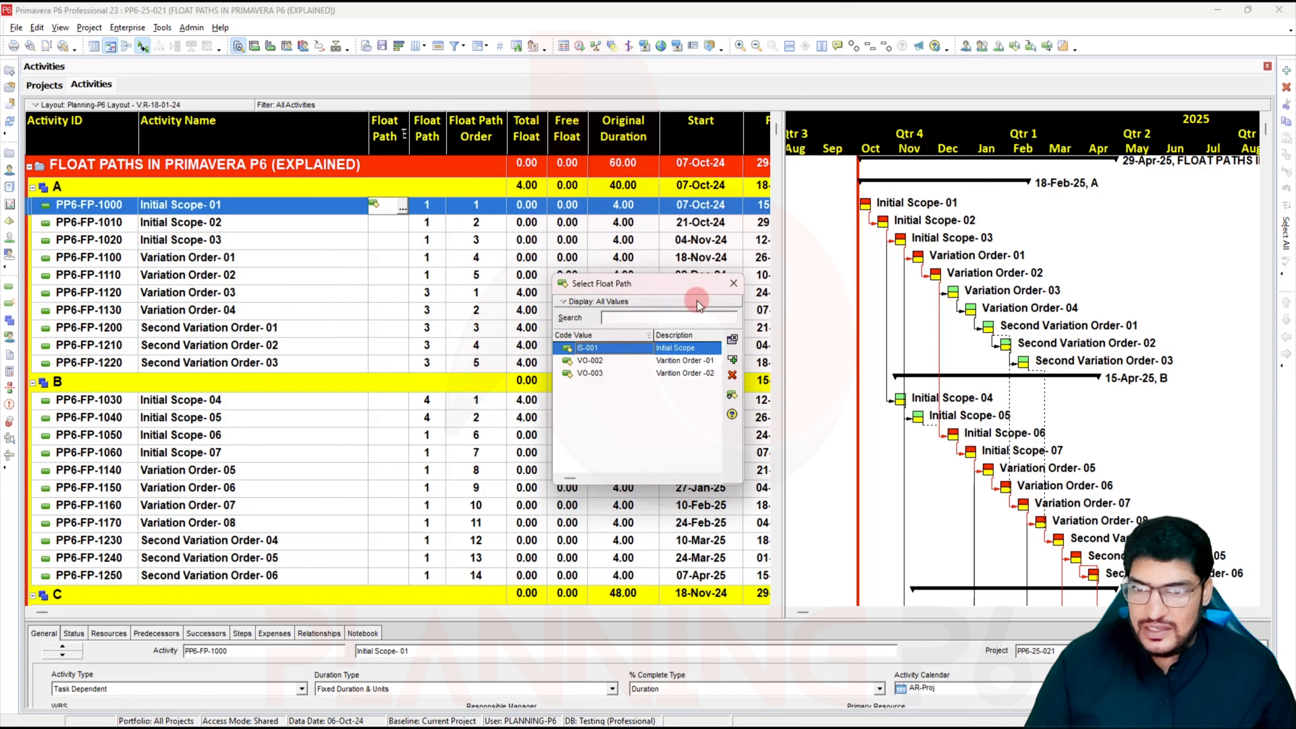
click(732, 394)
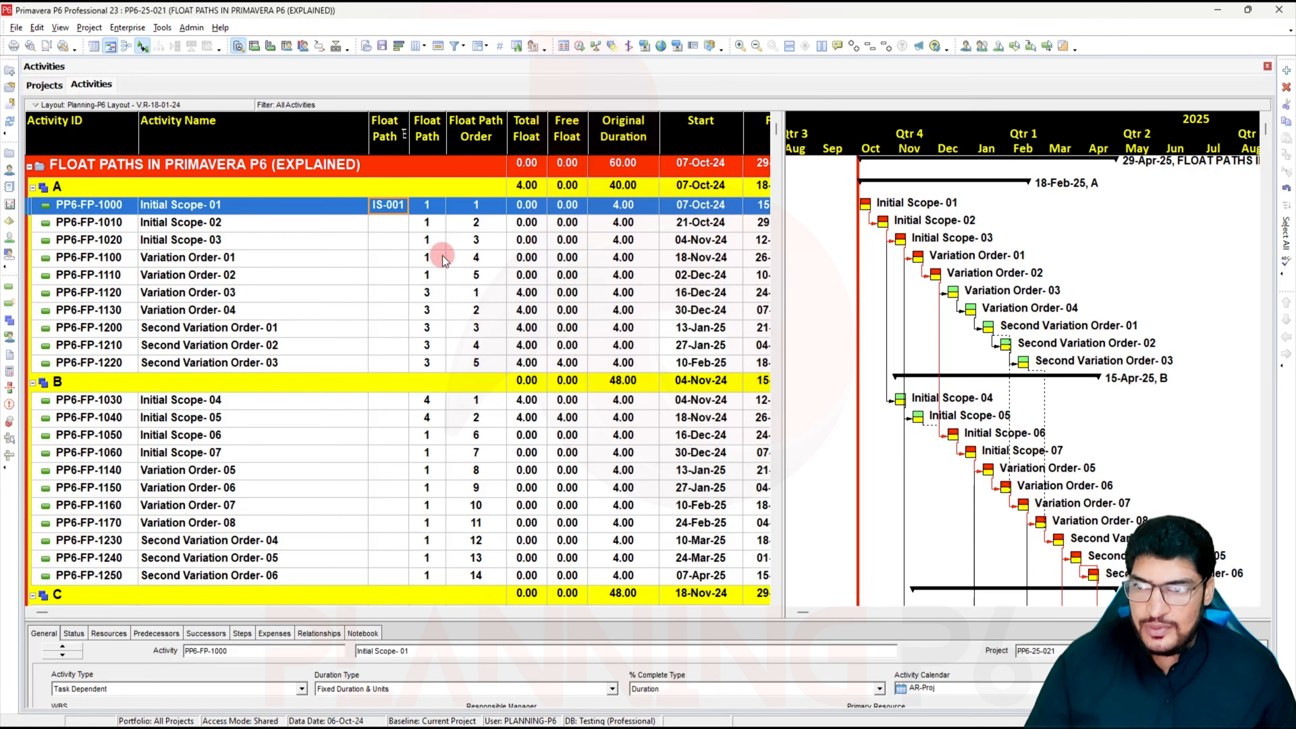
shift+click(395, 244)
right_click(392, 216)
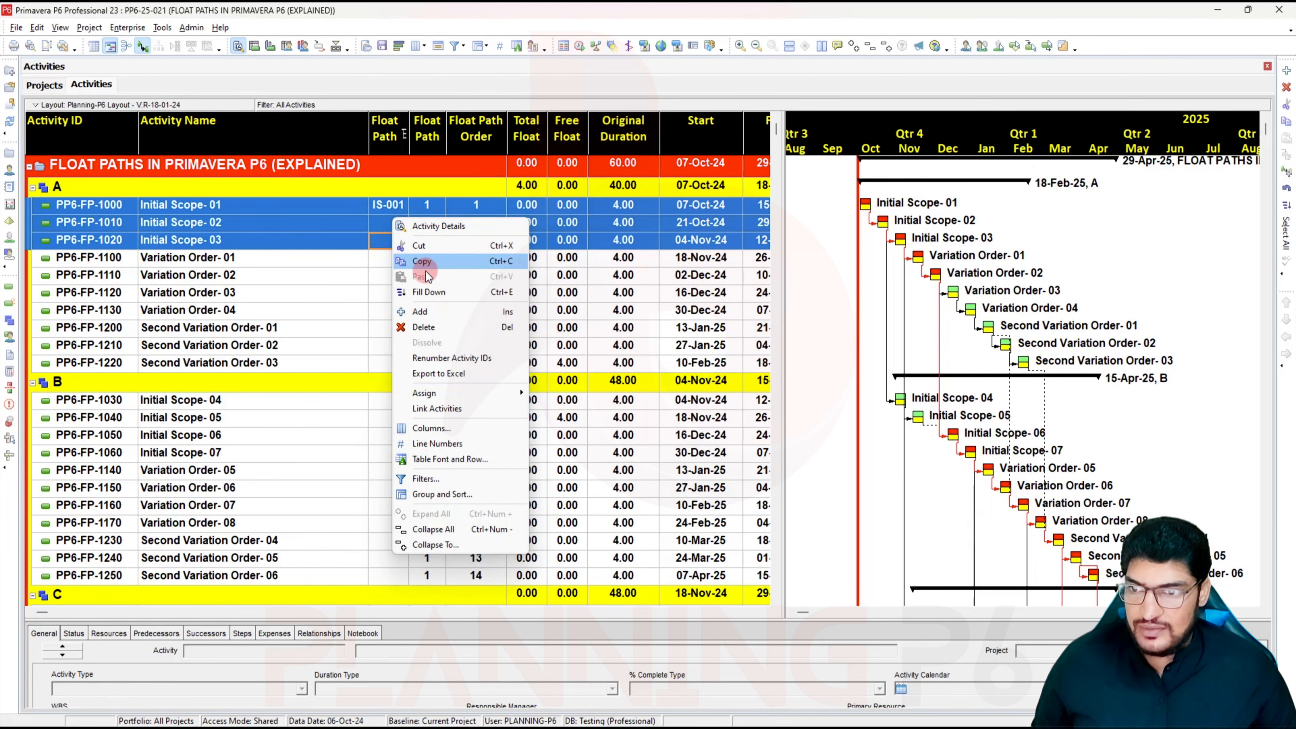
click(426, 290)
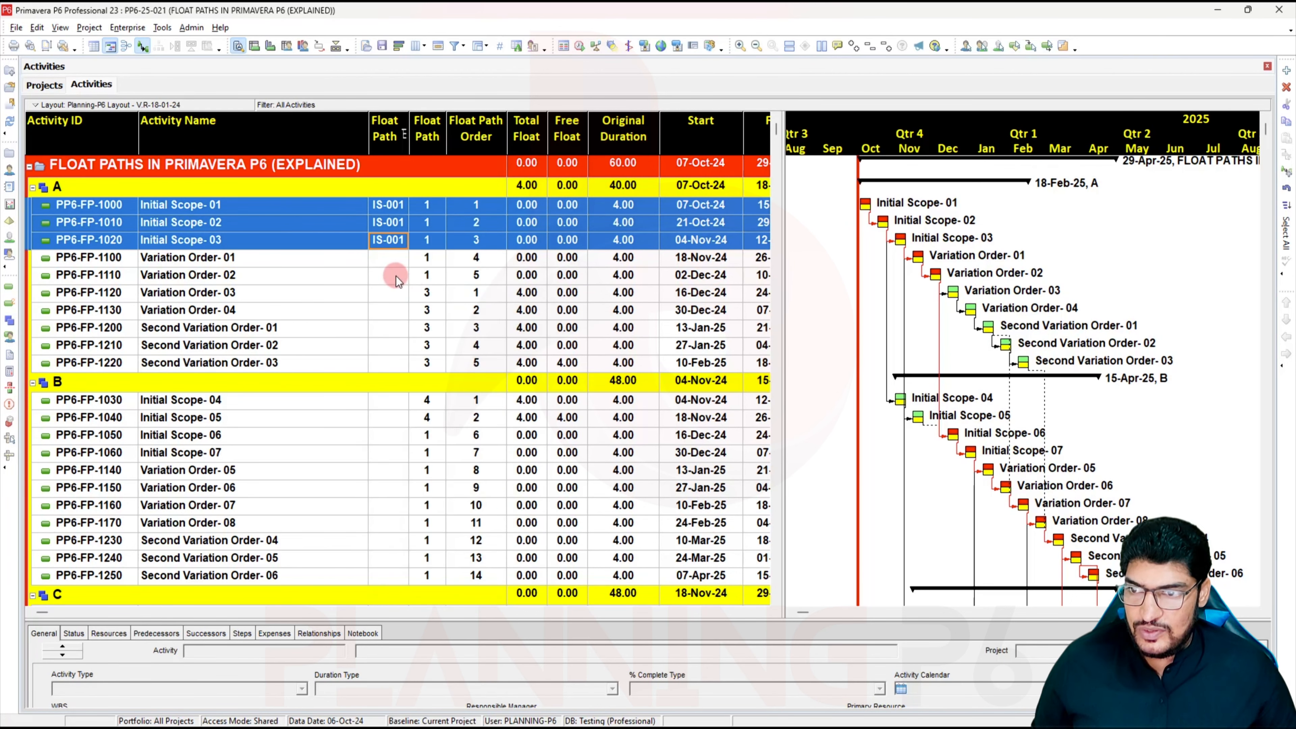
Step: Assign Float Path code VO-002 to Variation Order- 01 and fill it down through Variation Order- 04 in group A
click(389, 259)
double_click(390, 260)
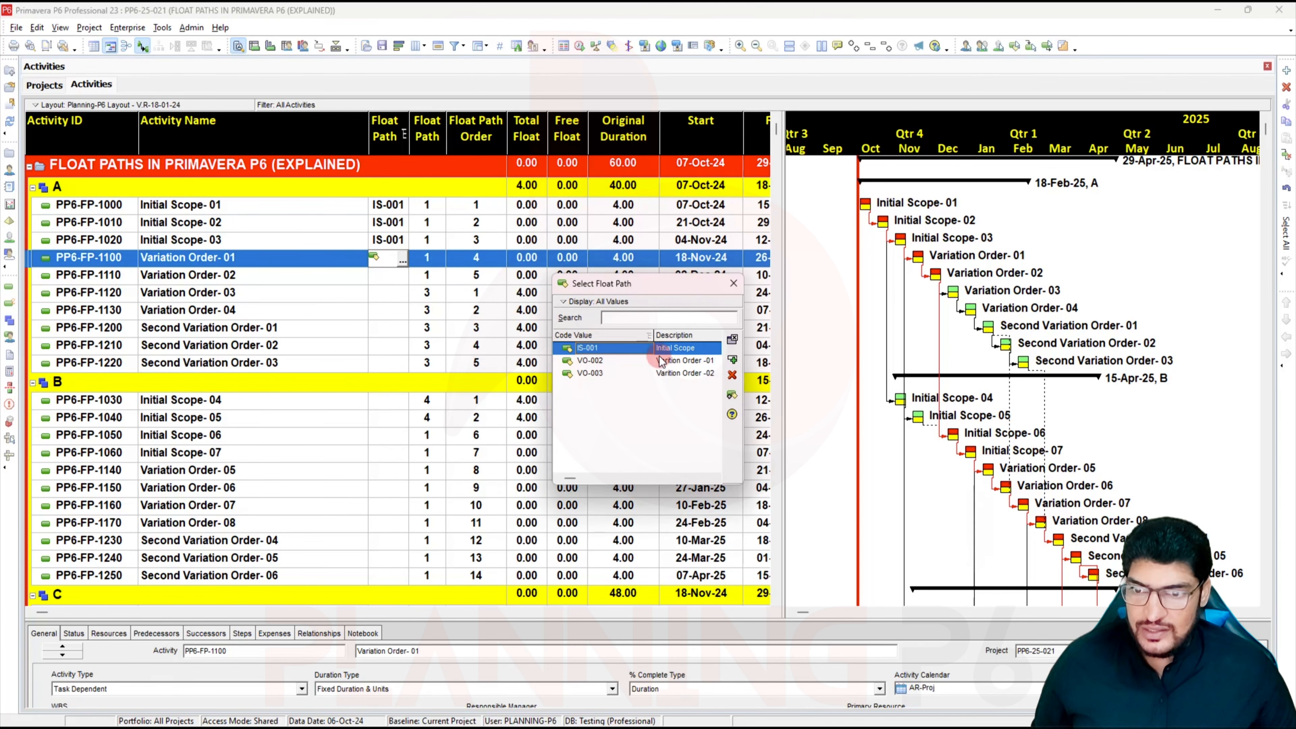
click(634, 360)
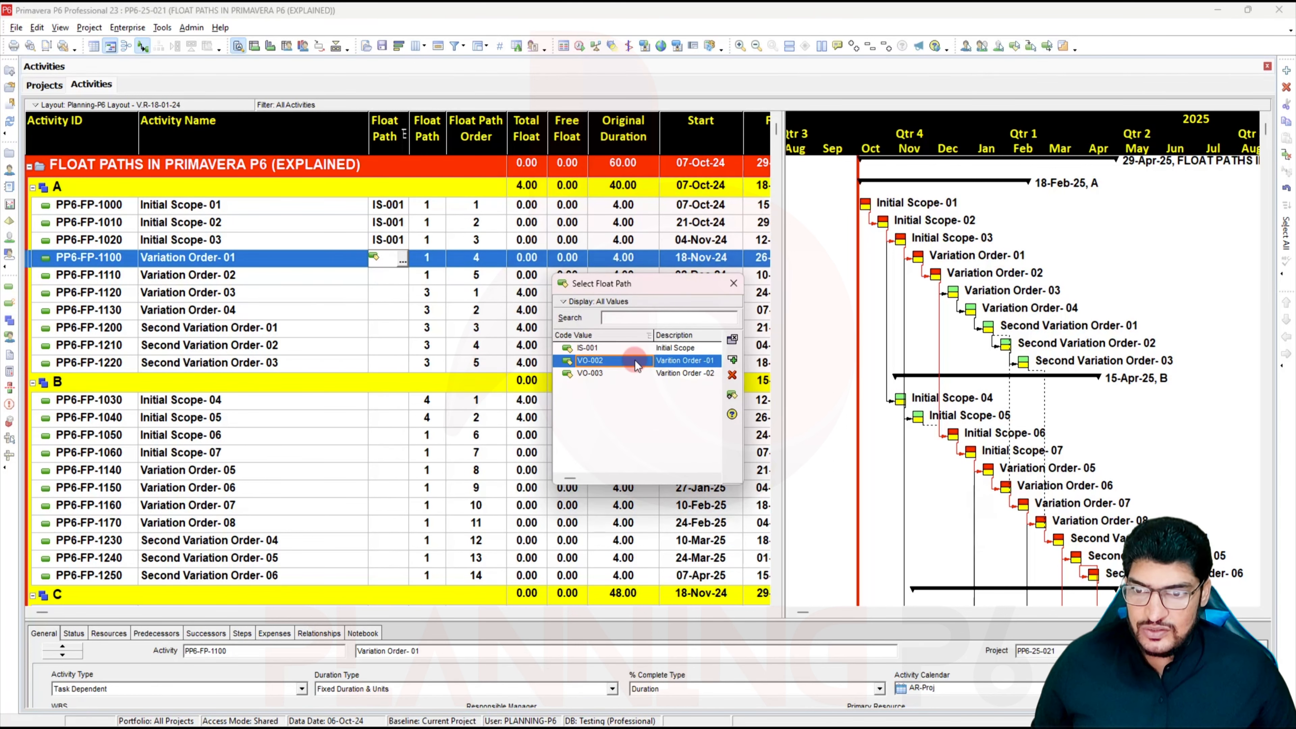
click(733, 360)
shift+click(396, 314)
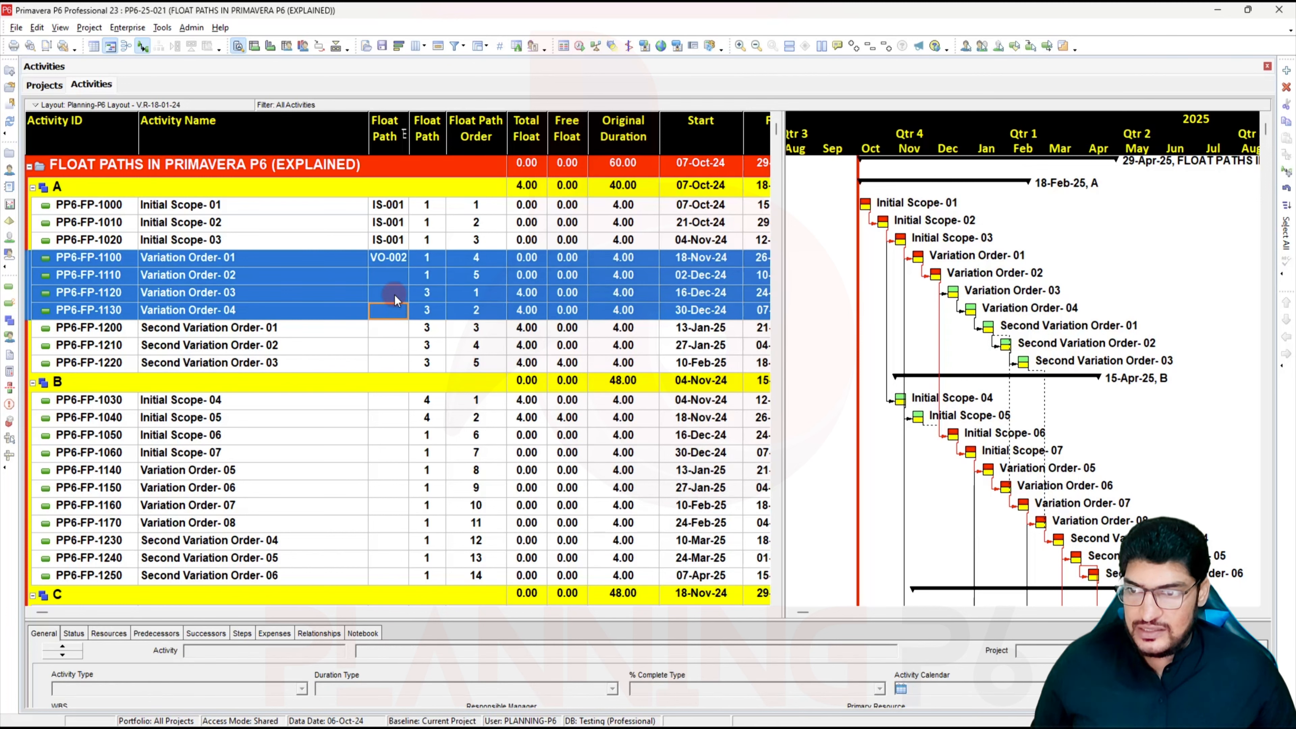
right_click(395, 314)
click(462, 369)
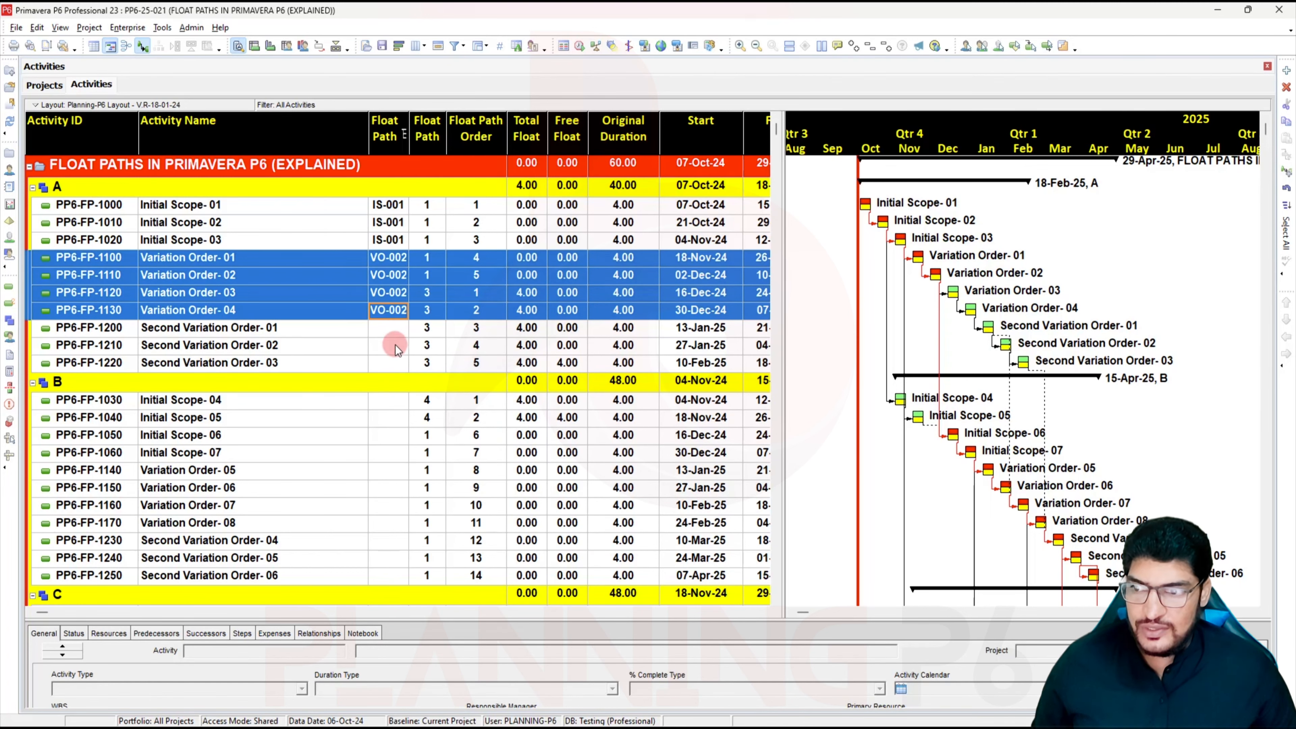
Step: Assign Float Path code VO-003 to Second Variation Order- 01 and fill it down through Second Variation Order- 03 in group A
click(393, 332)
click(393, 333)
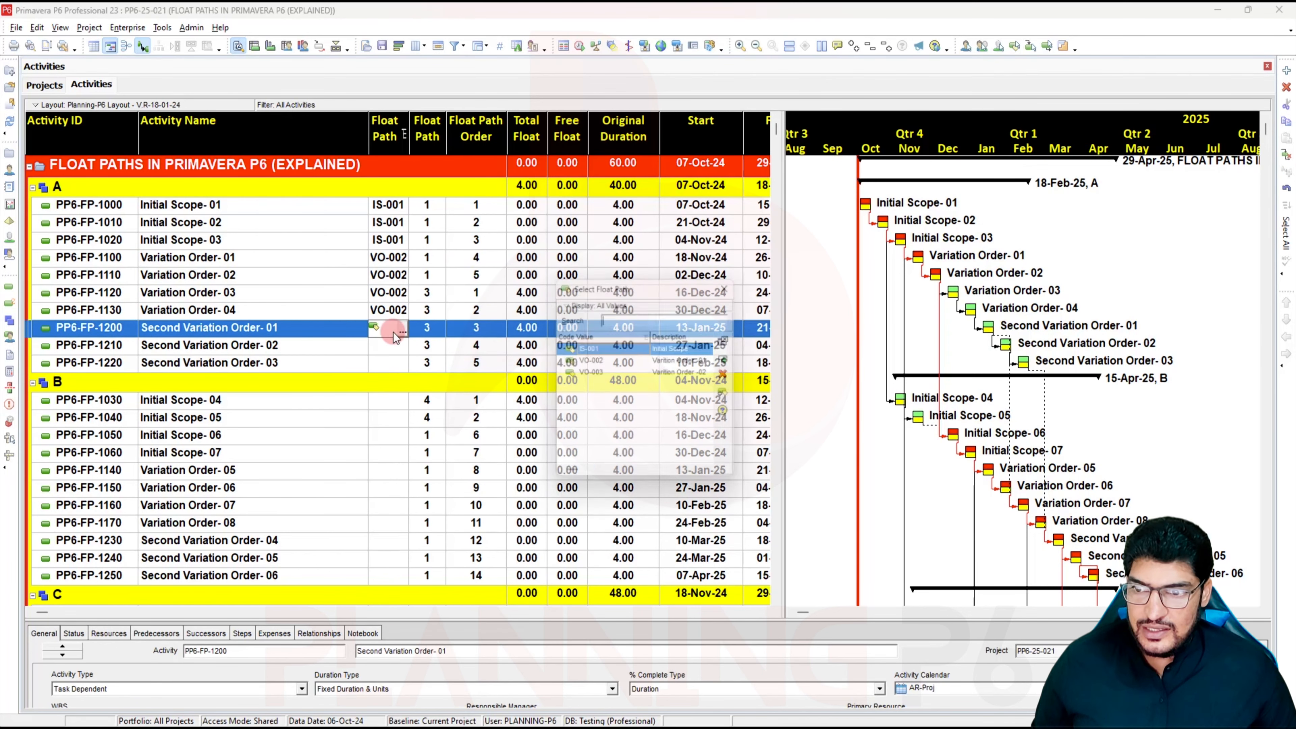
click(679, 377)
click(732, 360)
shift+click(388, 362)
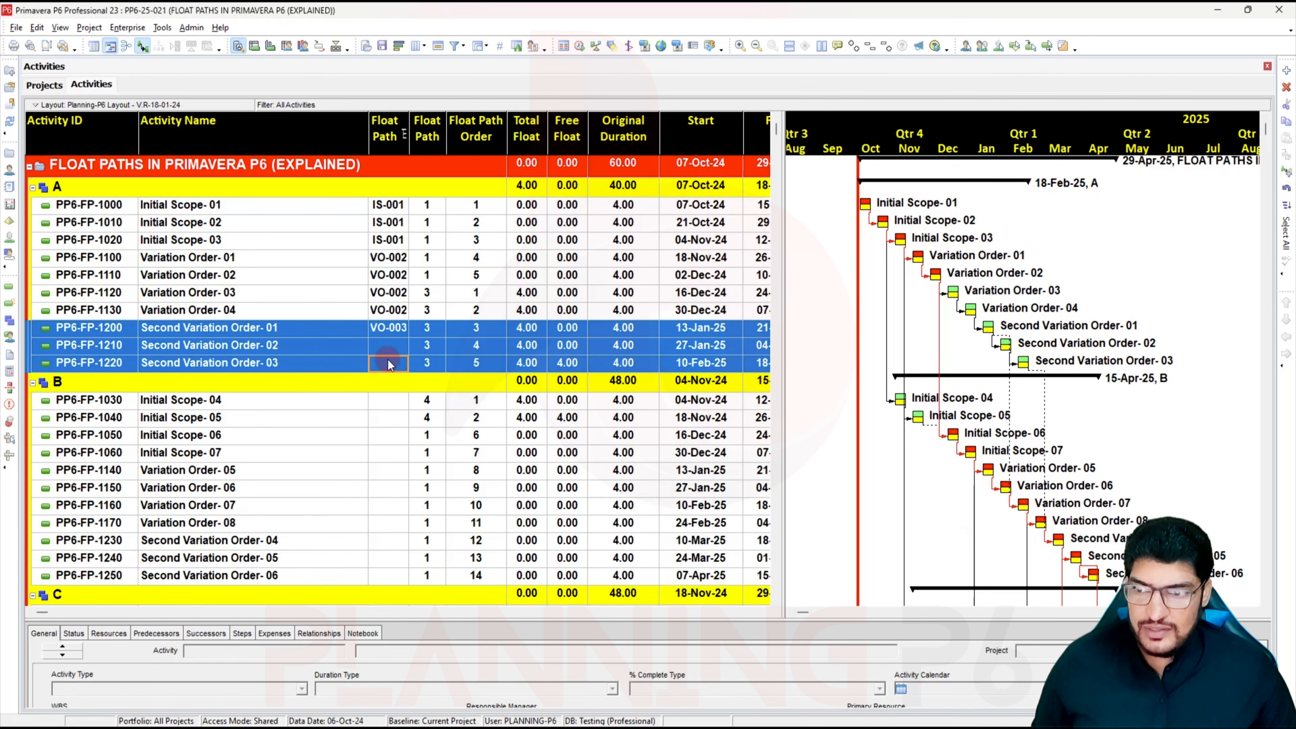
right_click(387, 360)
click(424, 435)
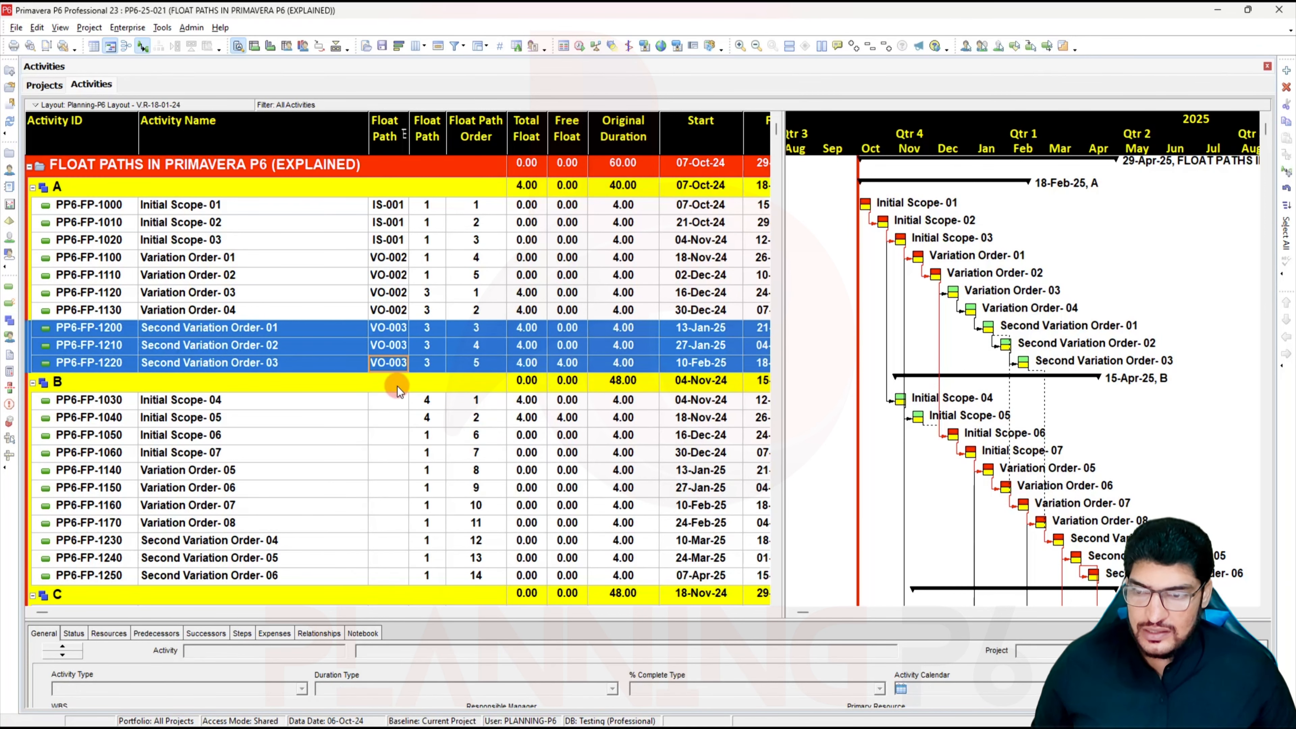
Step: Assign Float Path code IS-001 to Initial Scope- 04 and fill it down through Initial Scope- 07 in group B
scroll(400, 399, down, 1)
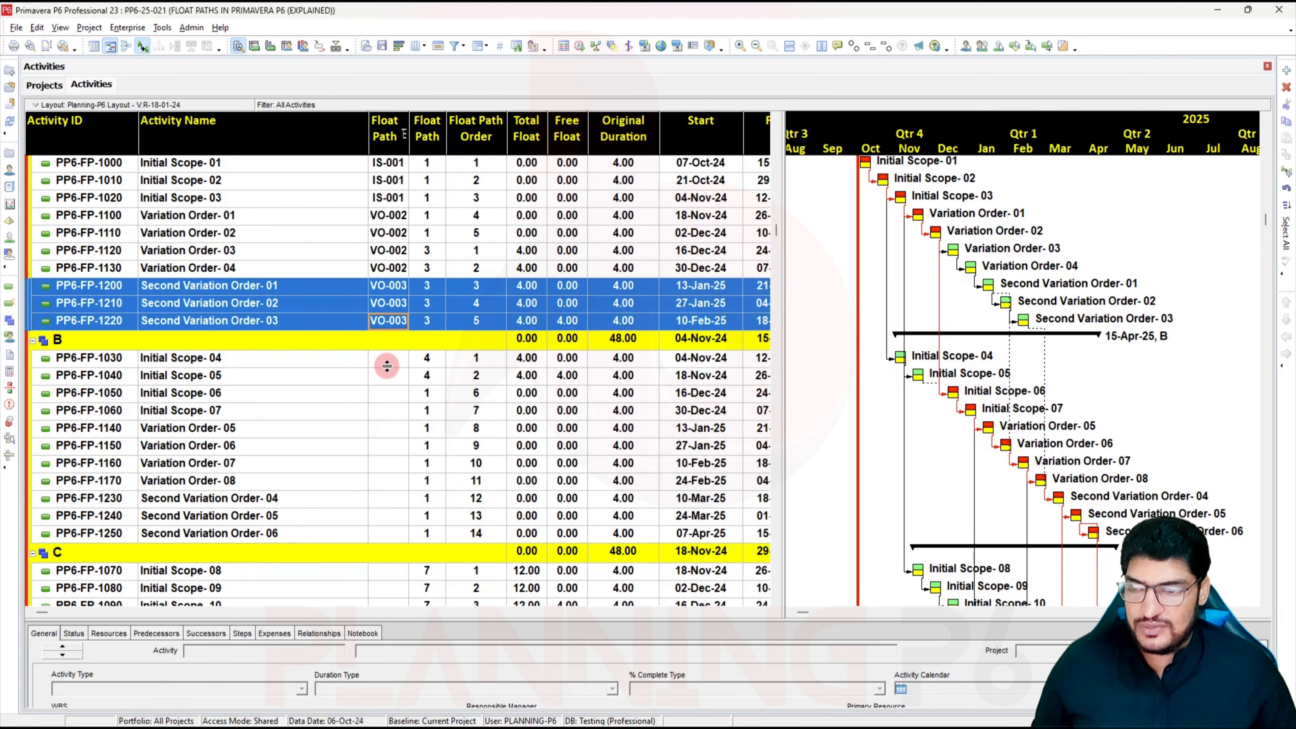
click(390, 366)
double_click(391, 365)
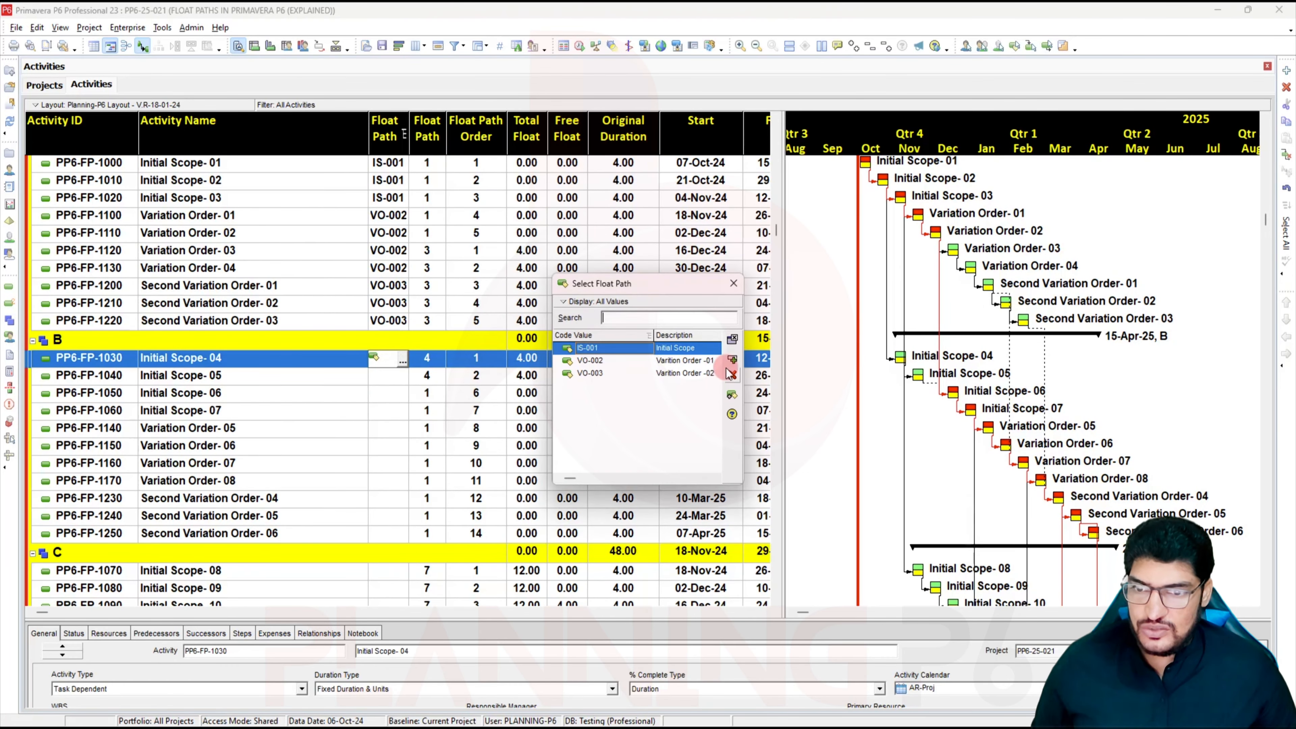
click(733, 339)
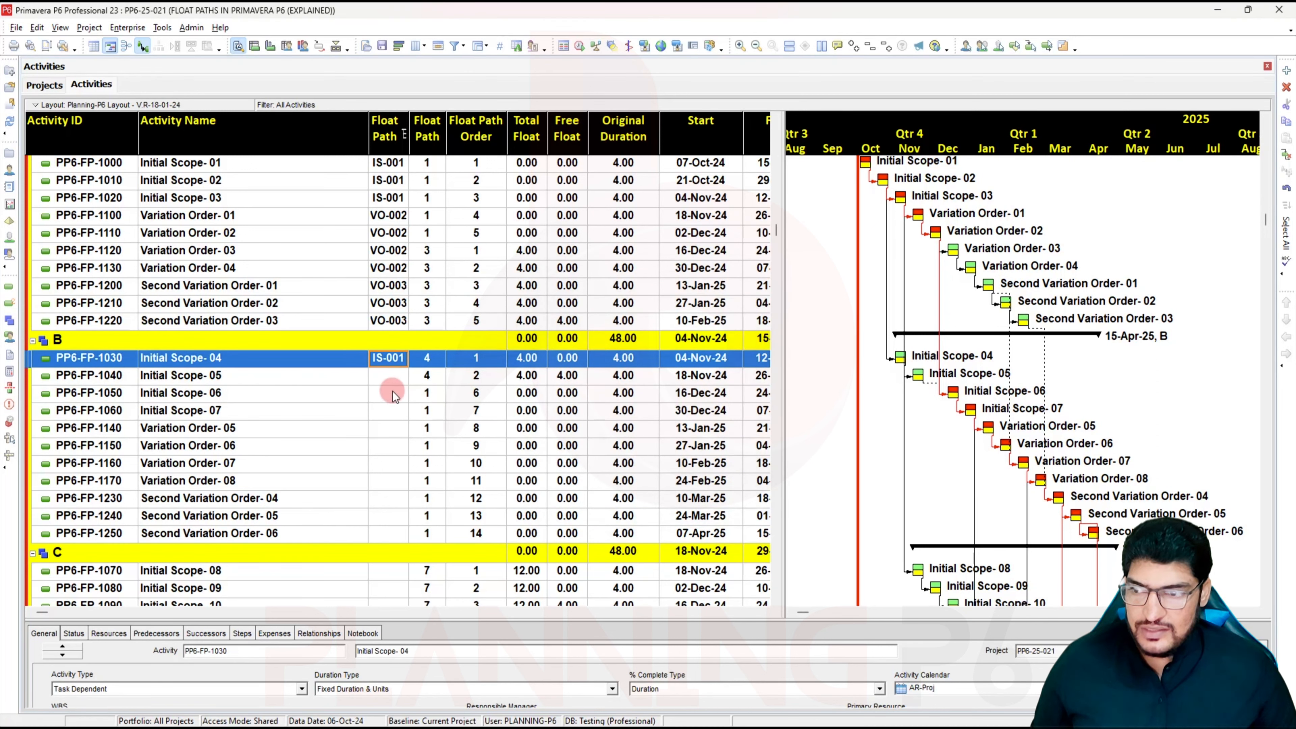
shift+click(391, 410)
right_click(391, 410)
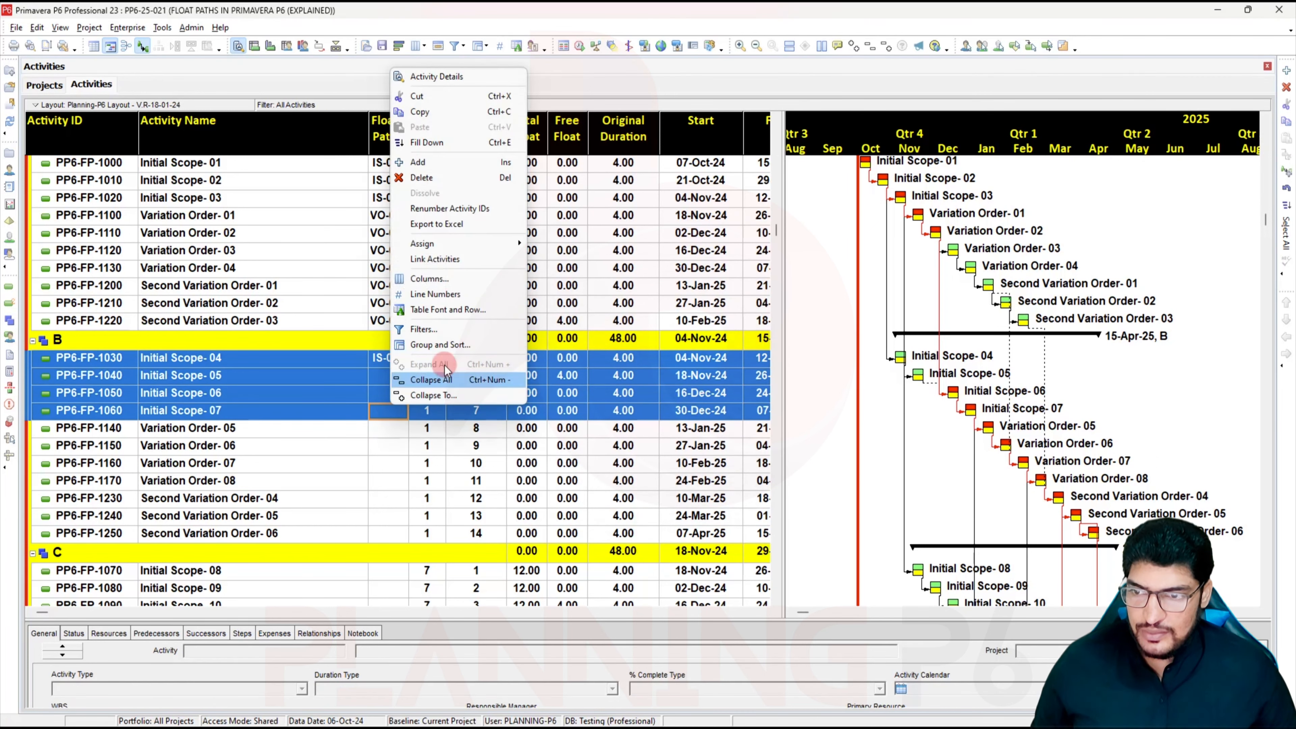
click(448, 145)
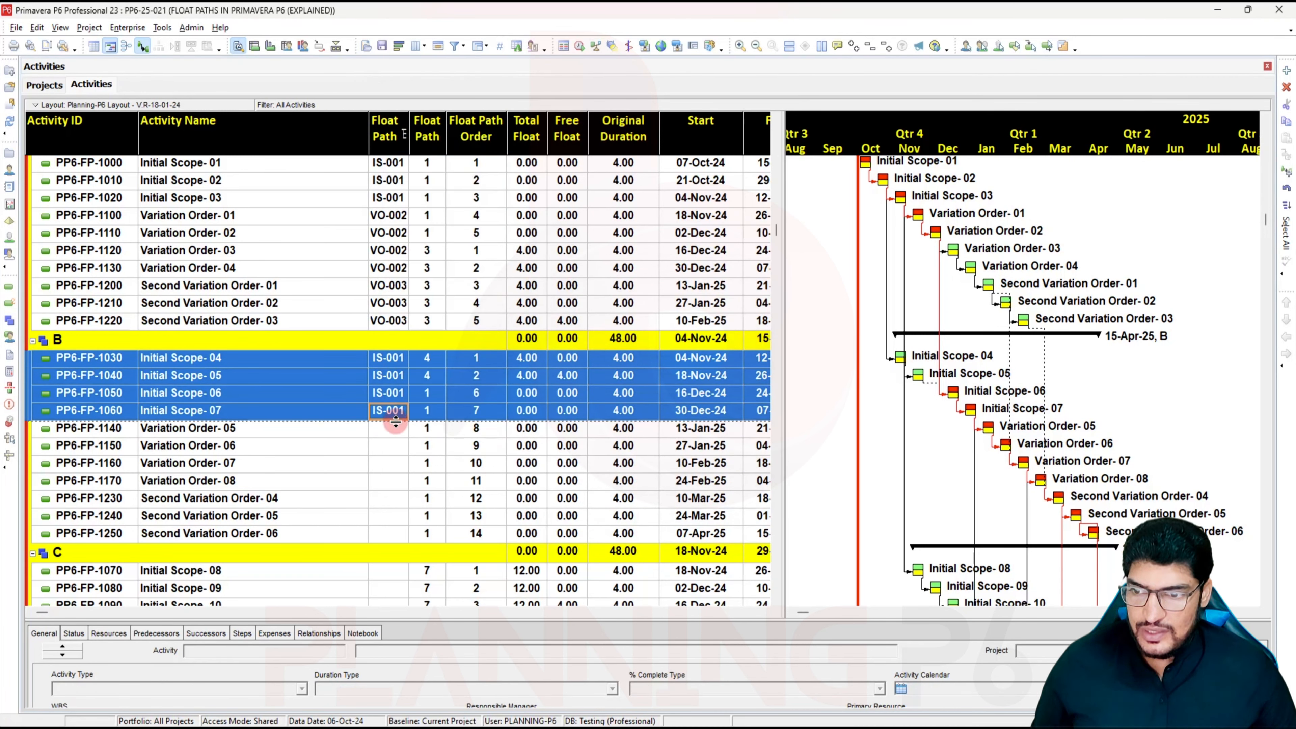
Step: Assign Float Path code VO-002 to Variation Order- 05 and fill it down through Variation Order- 08 in group B
click(396, 414)
click(398, 433)
click(403, 432)
click(668, 359)
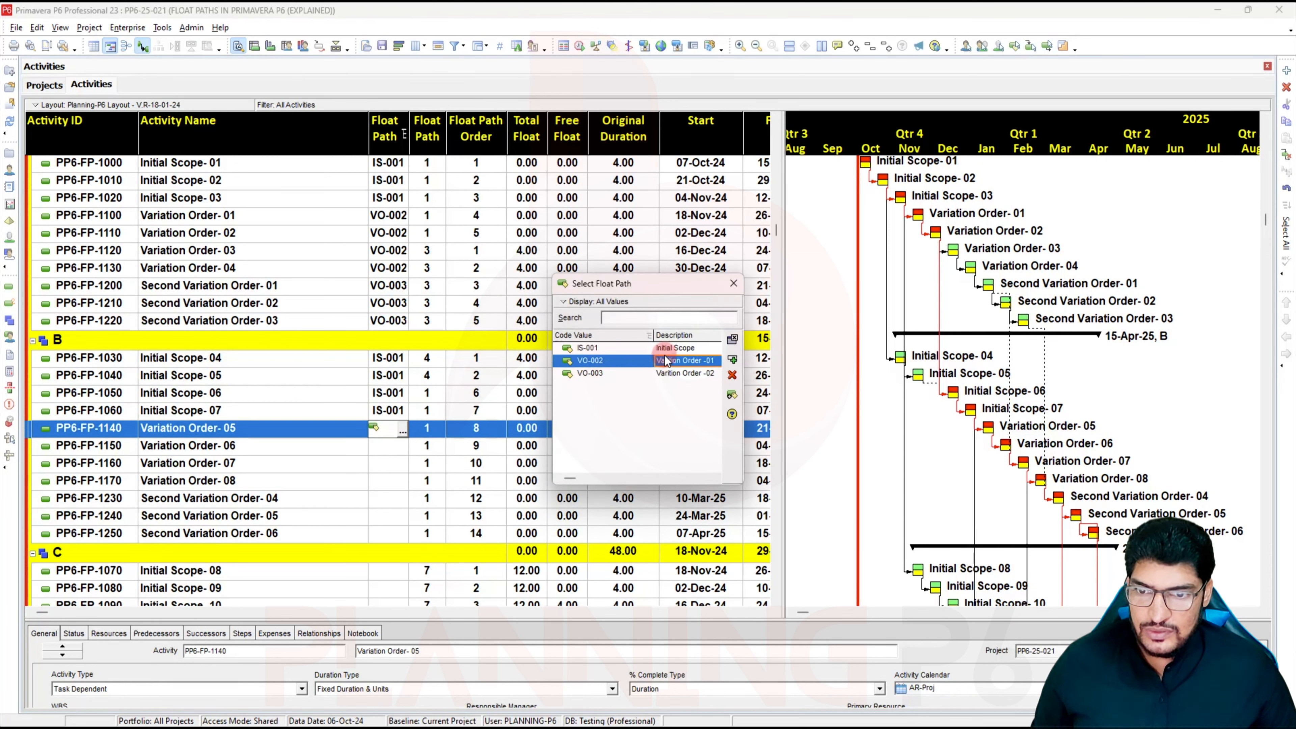
click(733, 359)
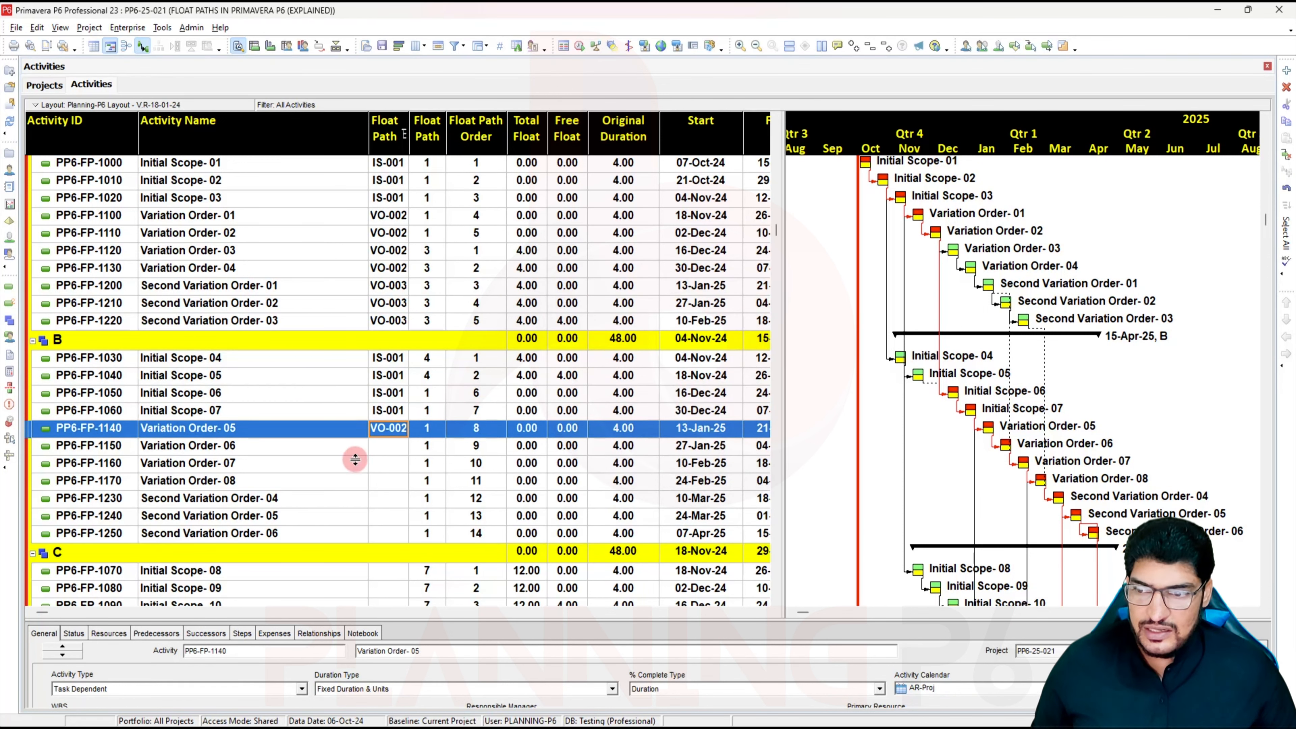
shift+click(395, 486)
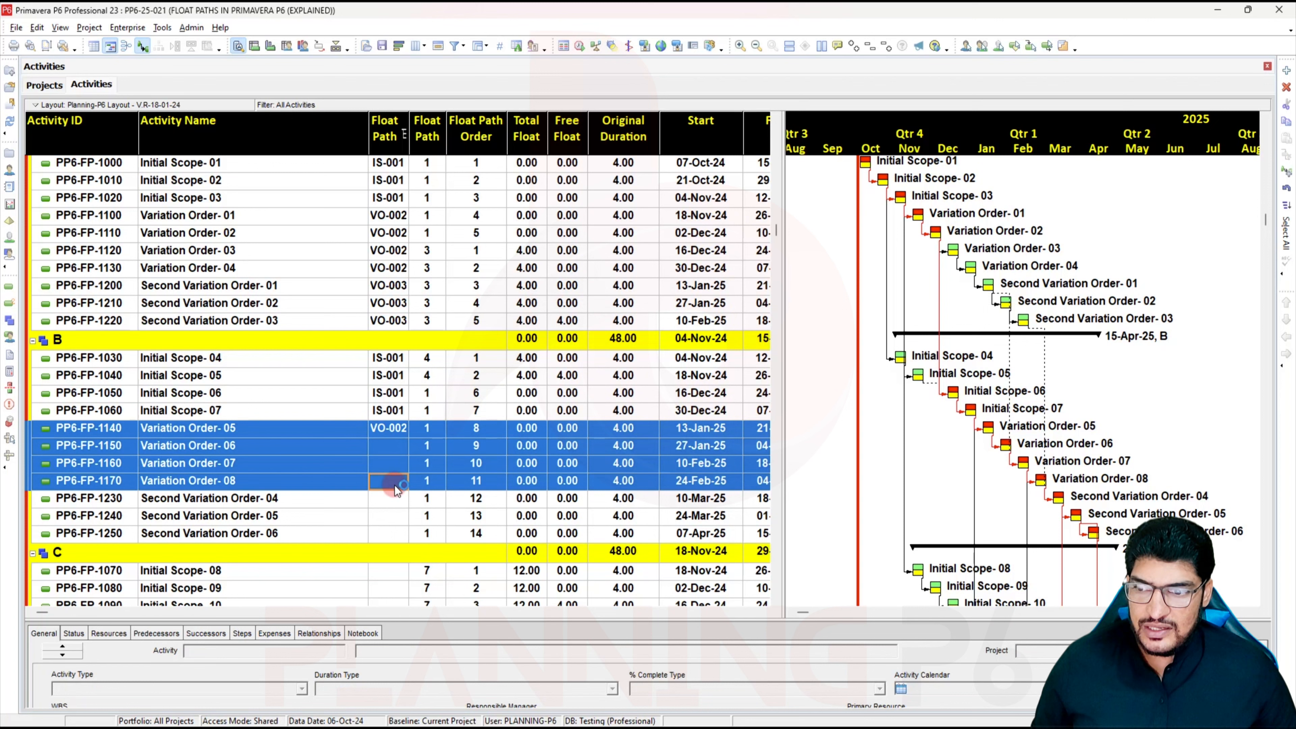
right_click(390, 463)
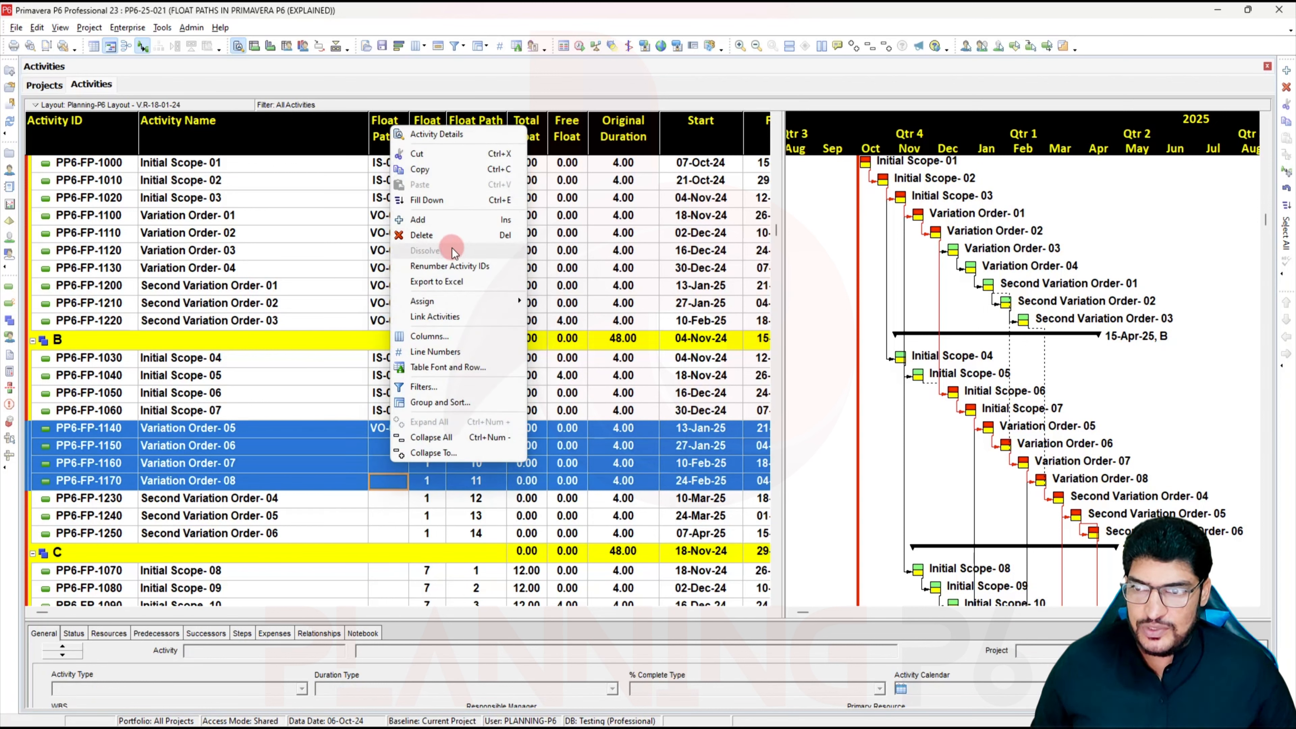
click(446, 205)
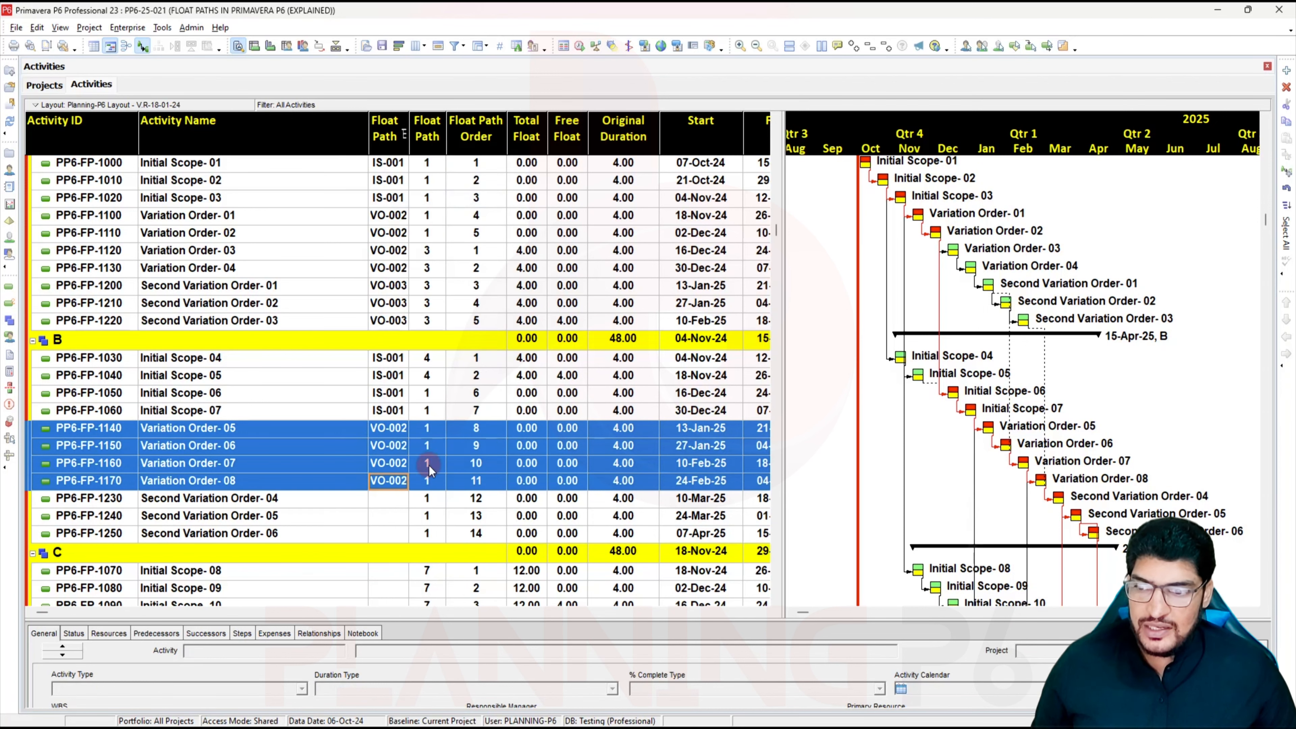
Step: Assign Float Path code VO-003 to Second Variation Order- 04 and fill it down through Second Variation Order- 06 in group B
click(399, 500)
click(403, 501)
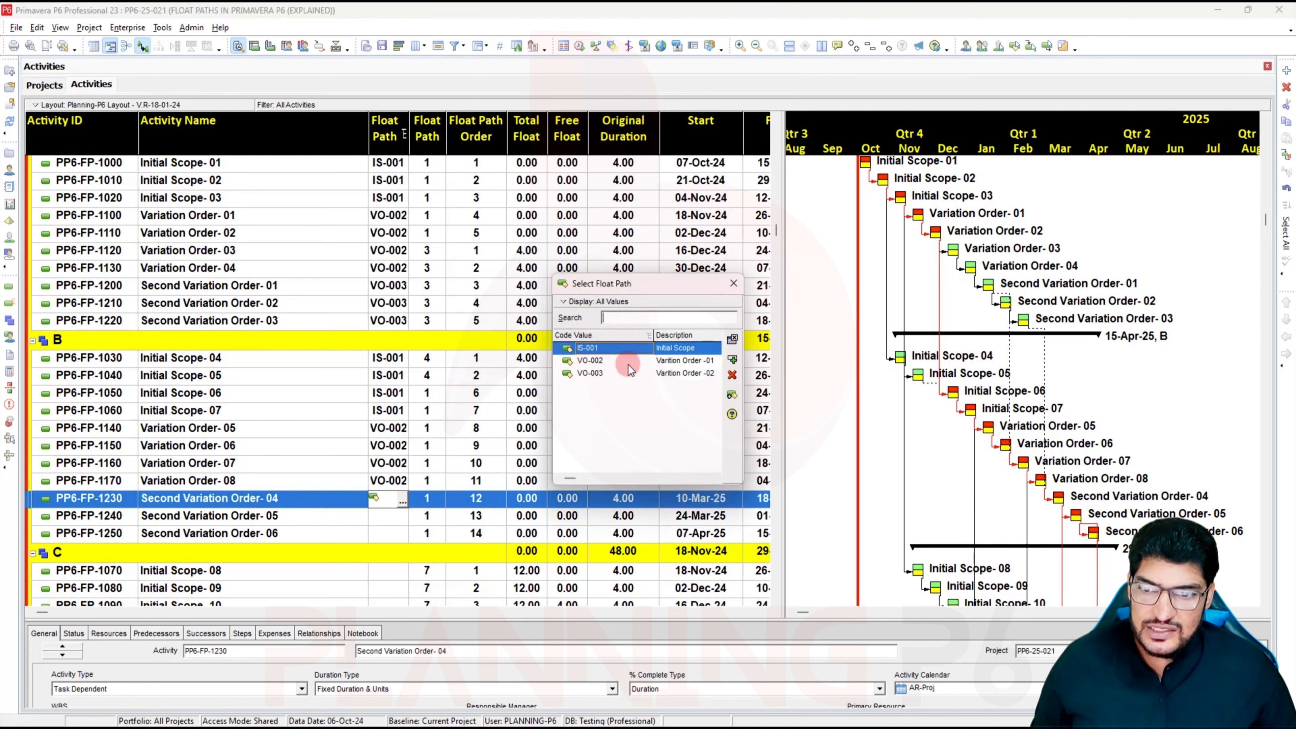
click(670, 373)
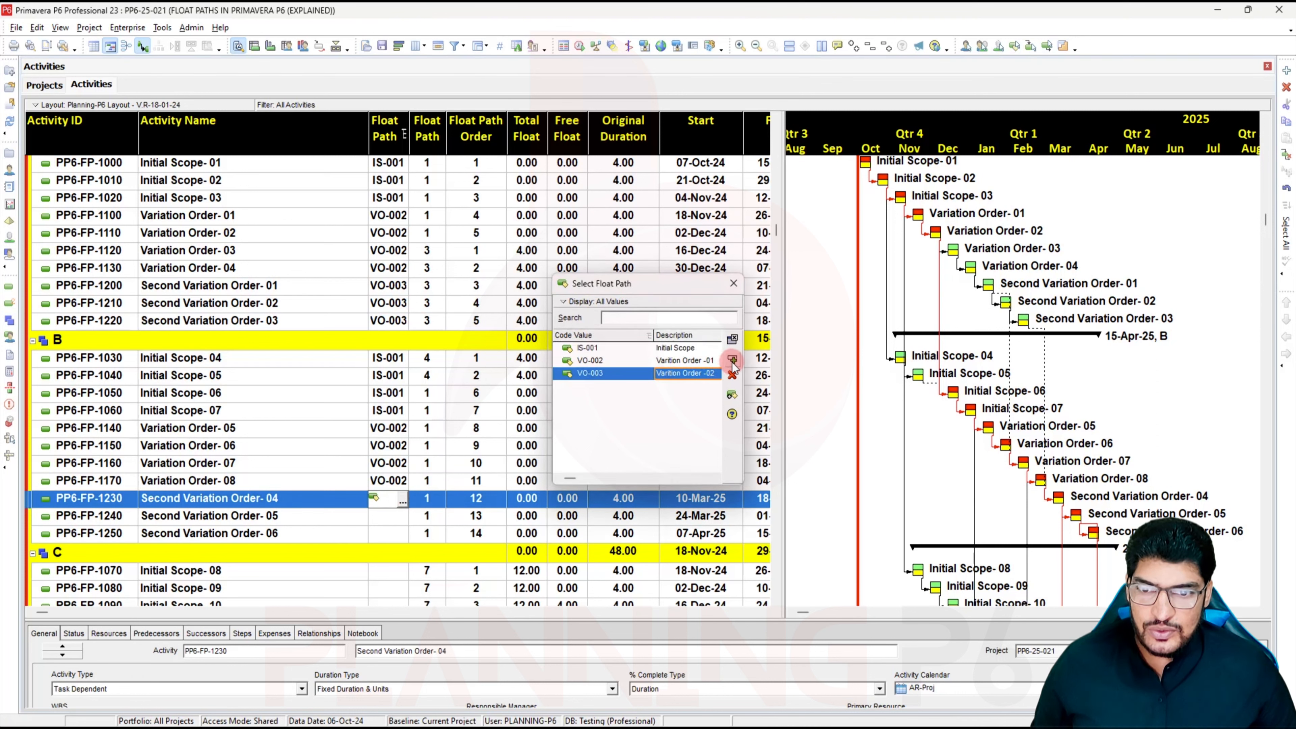
click(732, 360)
shift+click(397, 536)
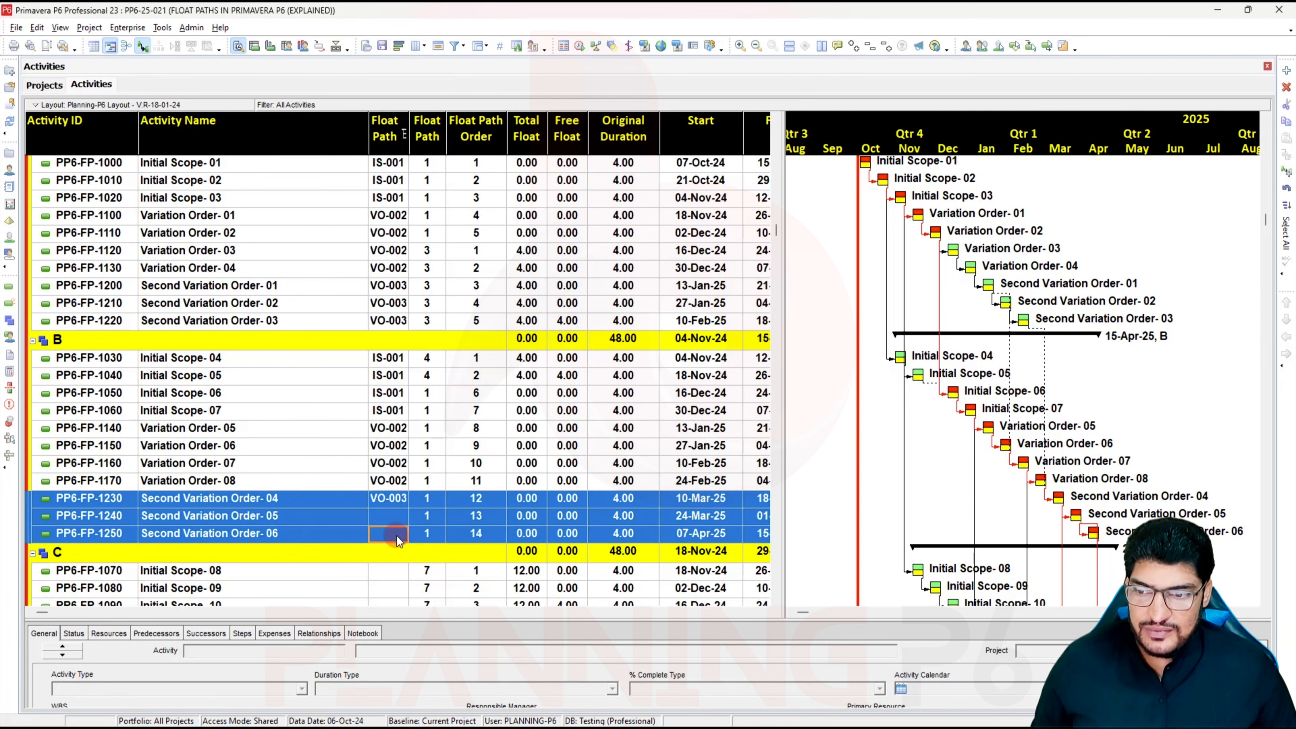
right_click(401, 516)
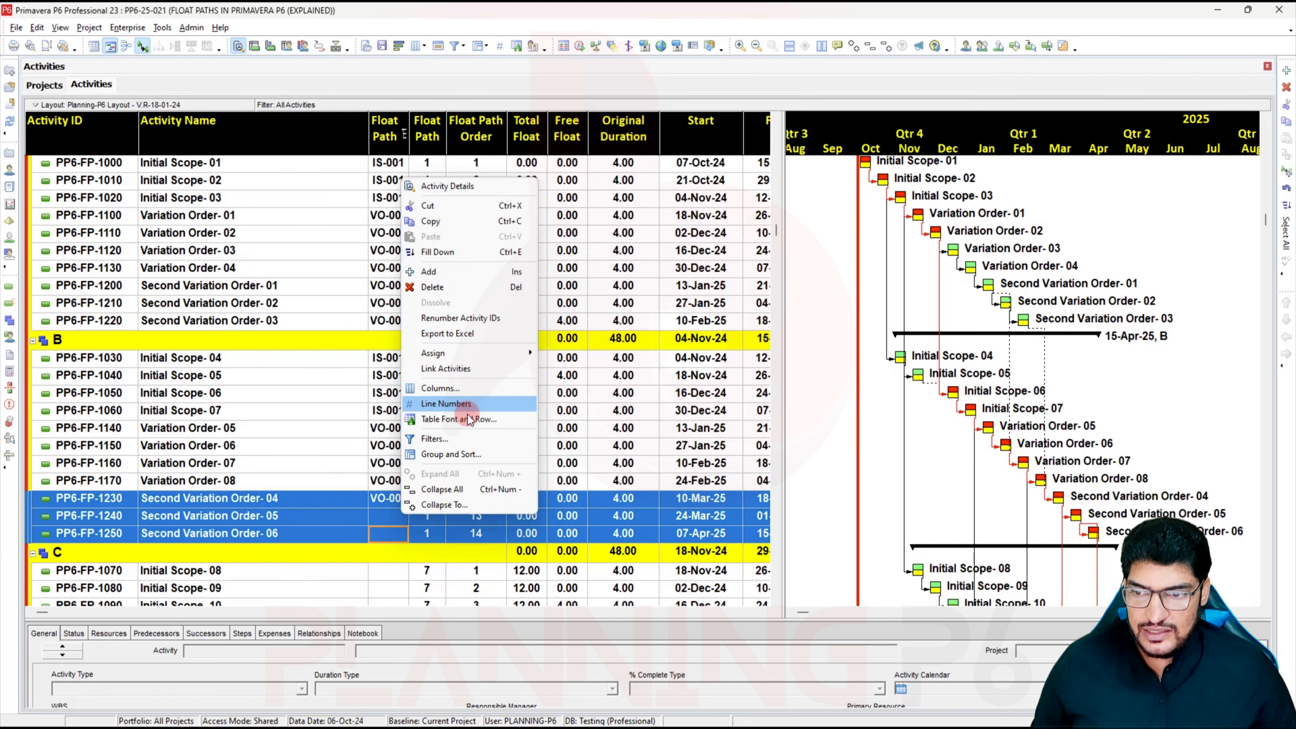
click(438, 252)
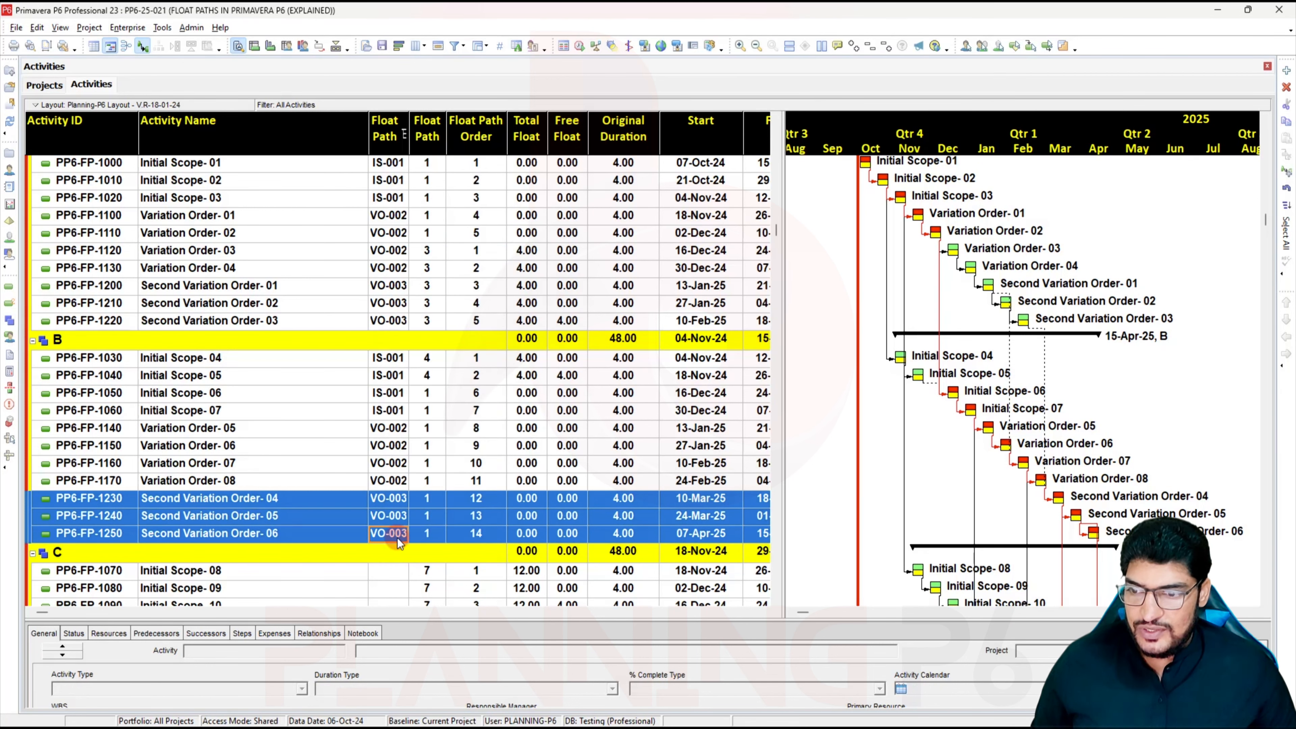
Step: Assign Float Path code IS-001 to Initial Scope- 08 in group C
scroll(400, 486, down, 3)
click(392, 442)
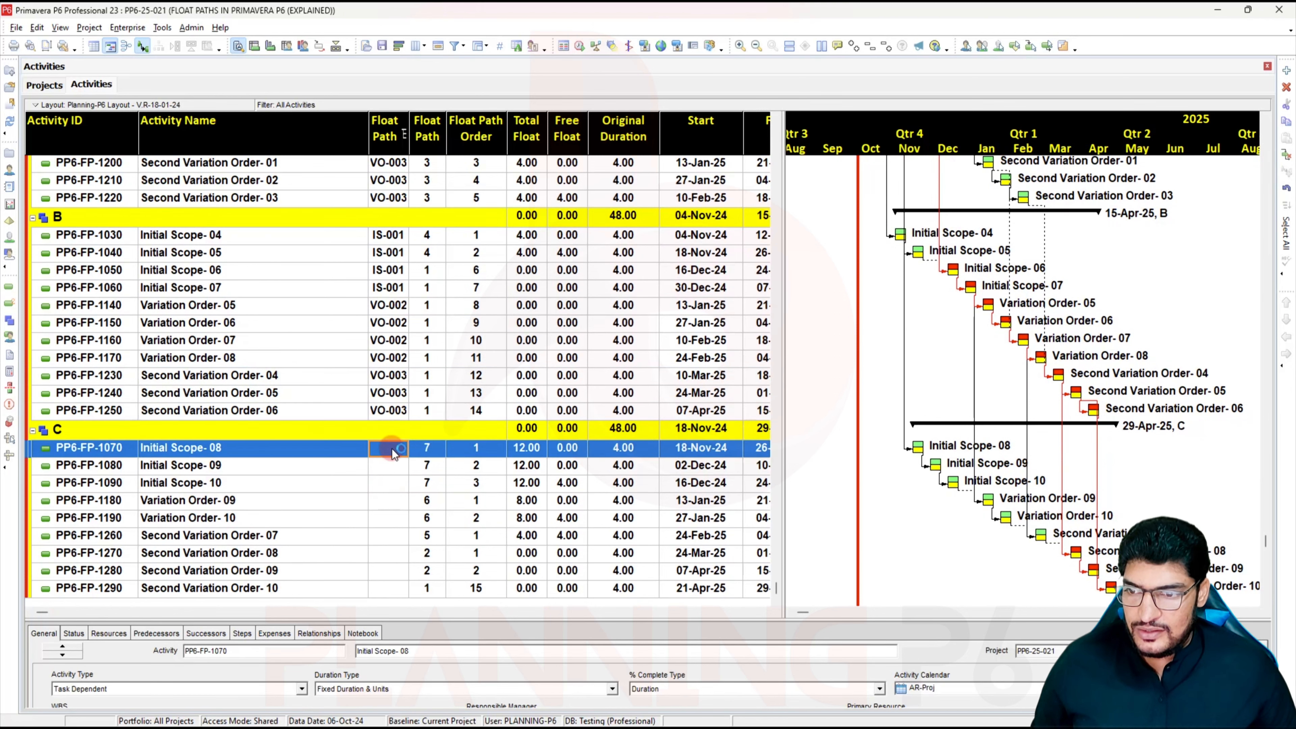
click(390, 449)
click(732, 361)
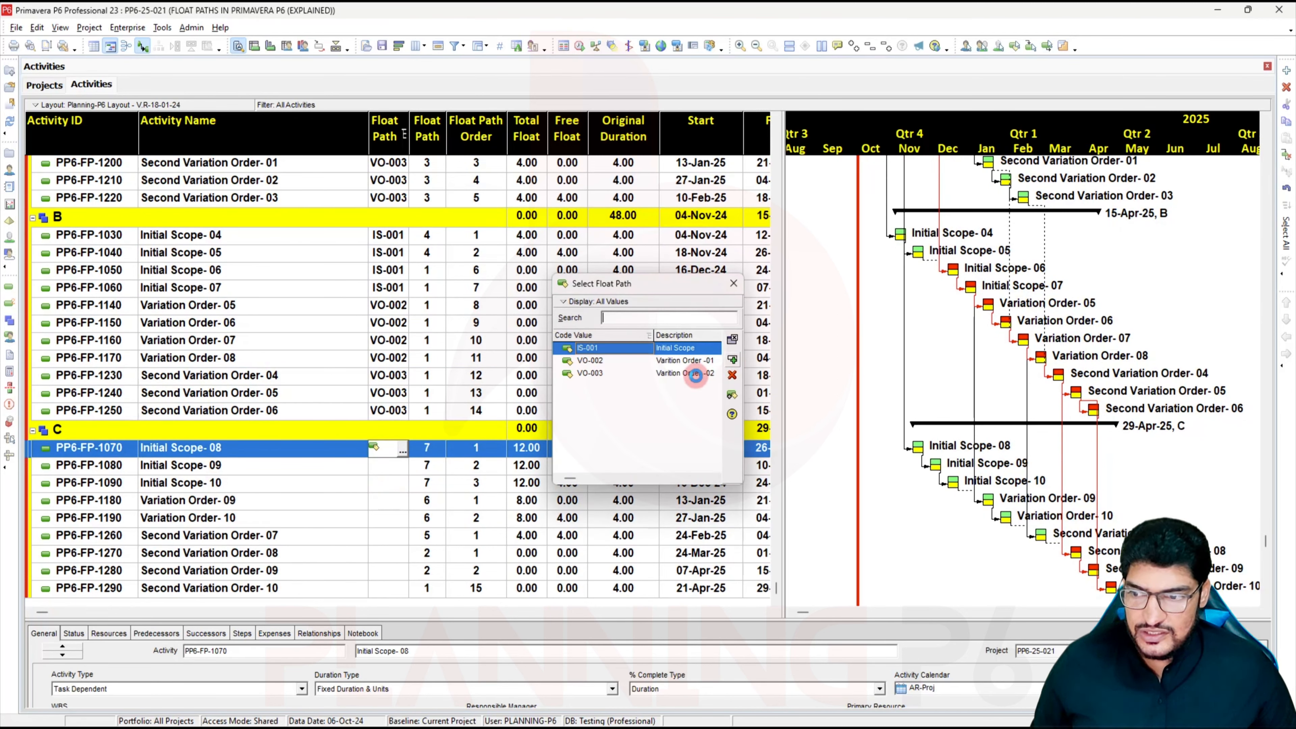
shift+click(386, 521)
right_click(387, 523)
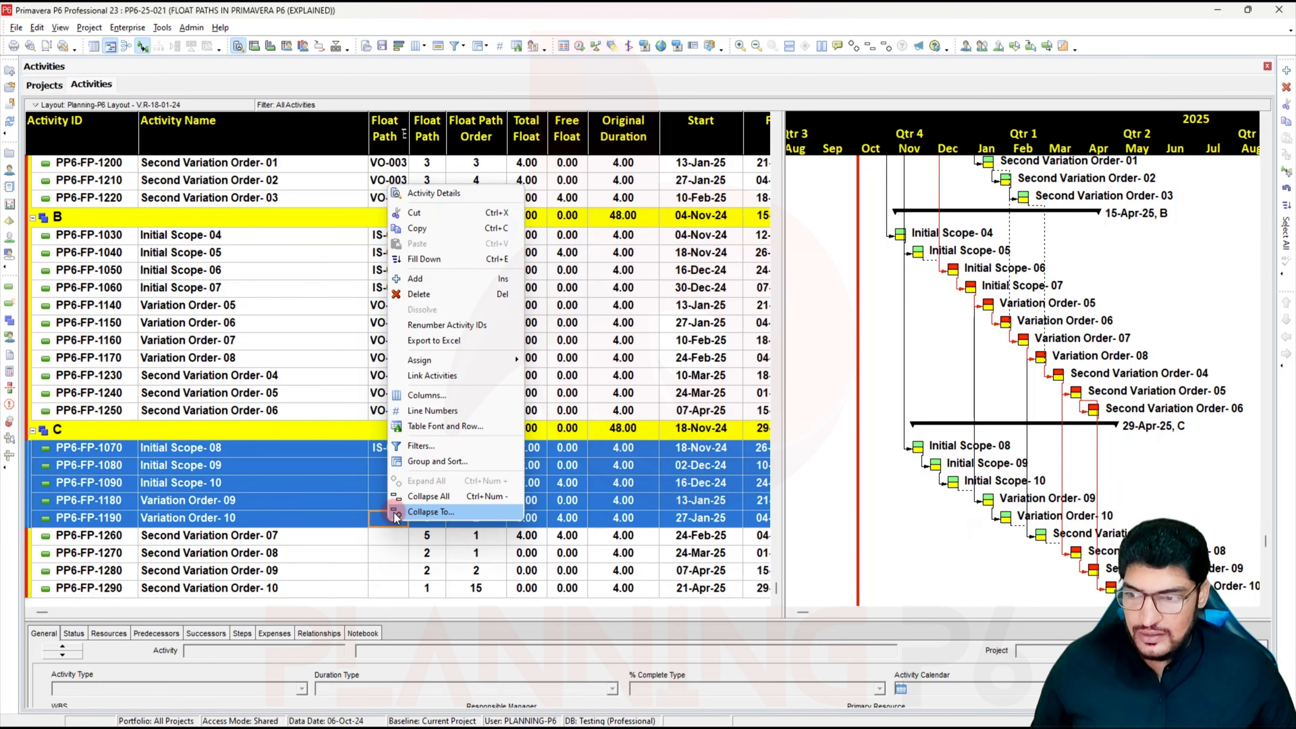
click(380, 488)
Step: Fill the IS-001 code down from Initial Scope- 08 through Initial Scope- 10 in group C
click(389, 451)
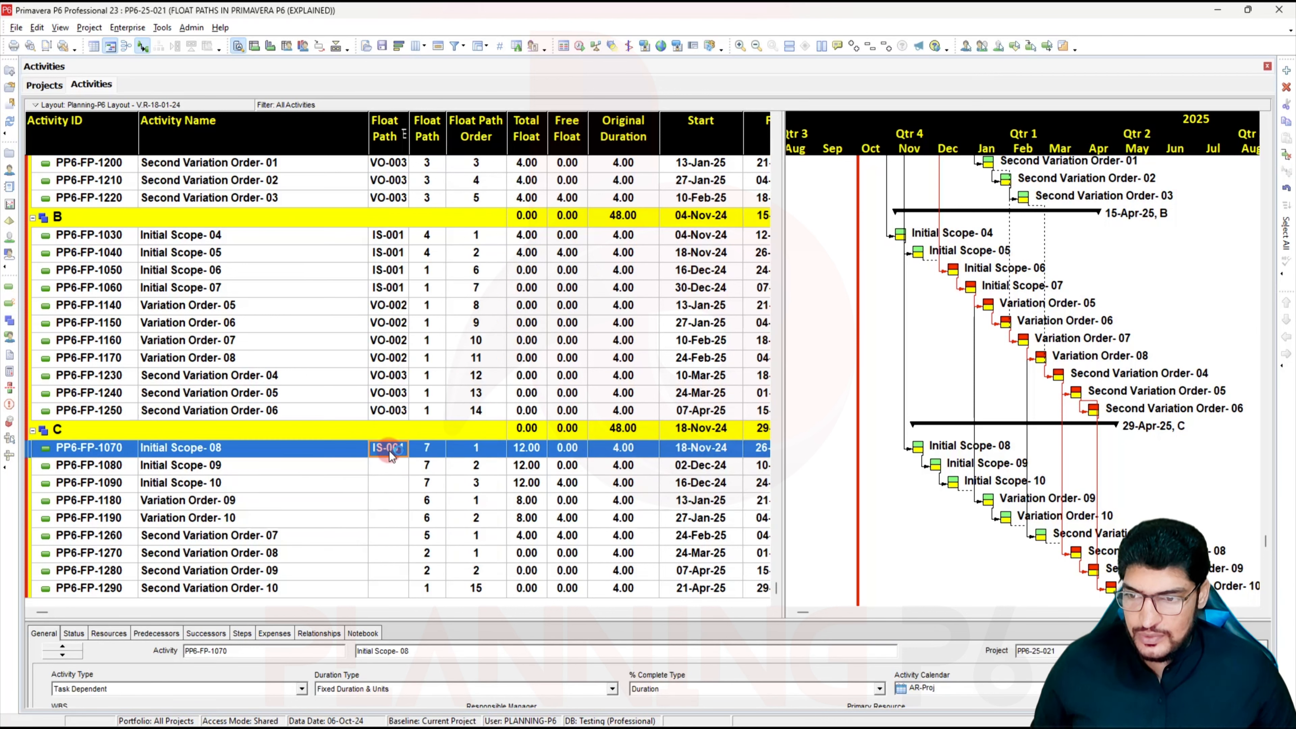
shift+click(387, 486)
right_click(388, 485)
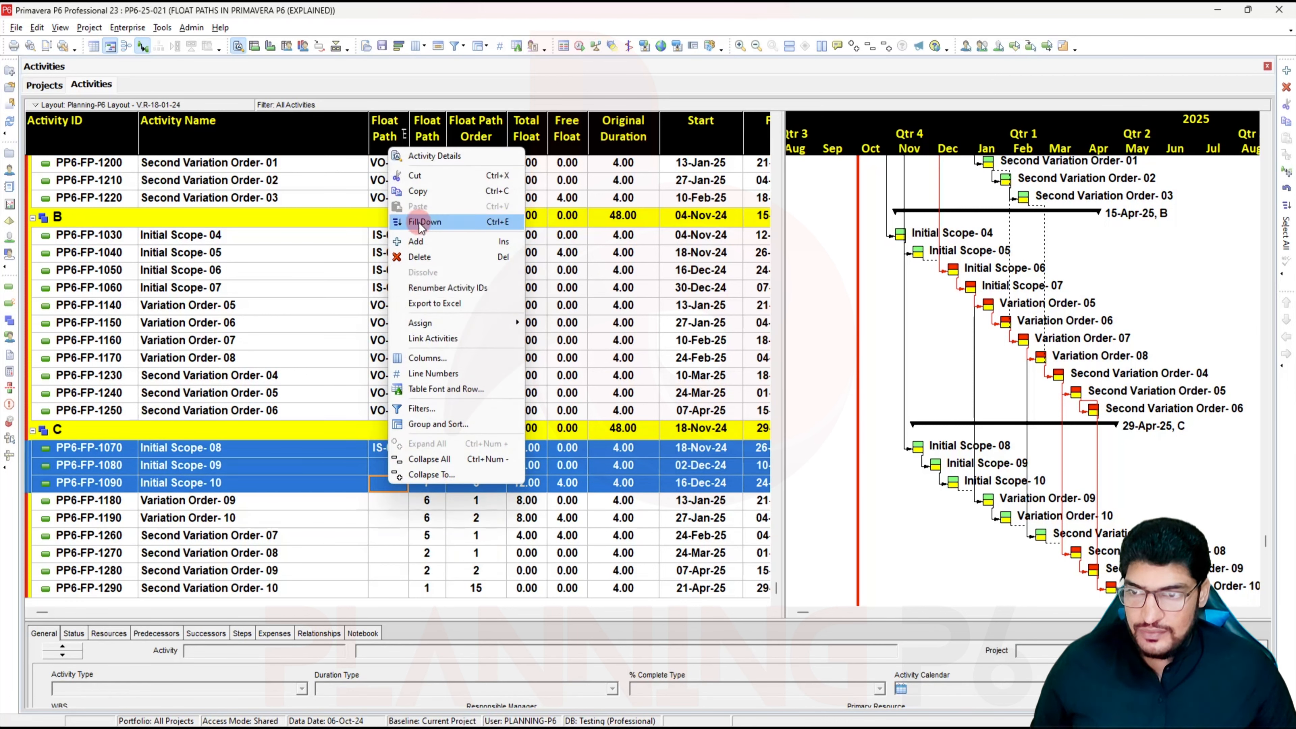
click(422, 222)
Step: Assign Float Path code VO-002 to Variation Order- 09 and Variation Order- 10 in group C
double_click(393, 500)
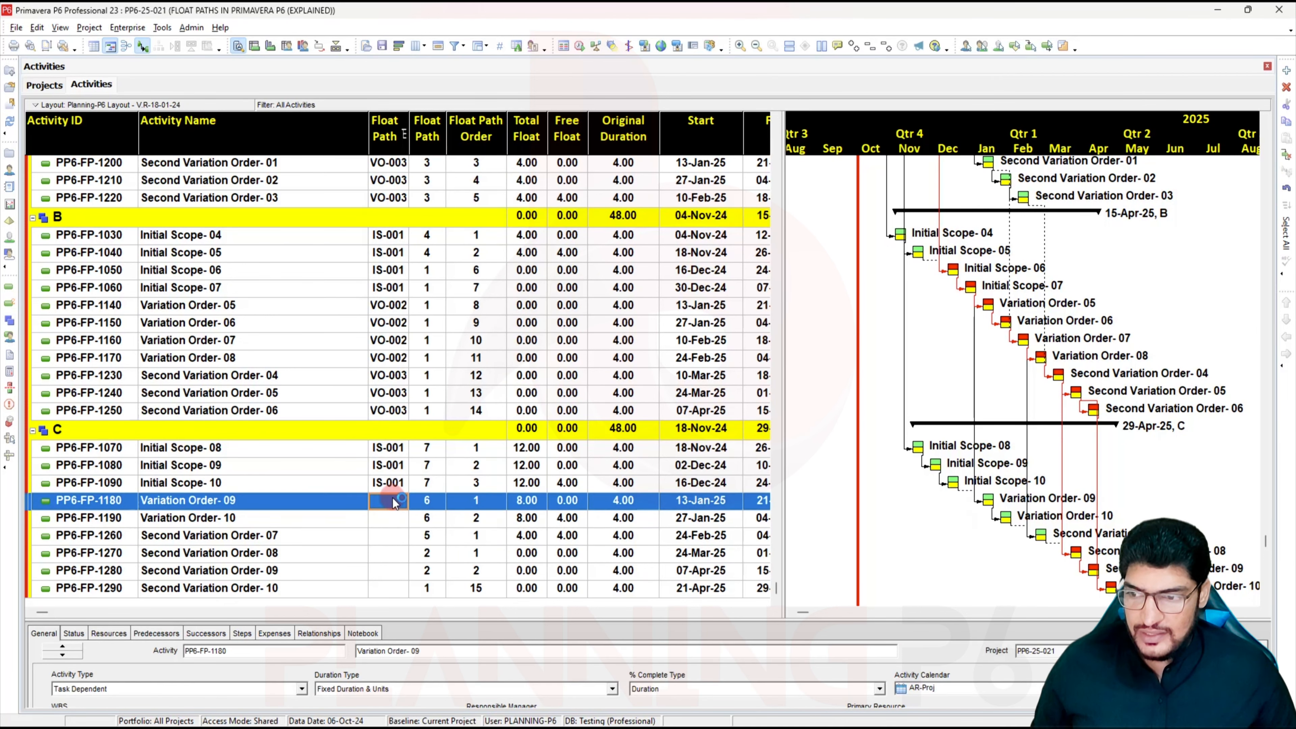
click(707, 363)
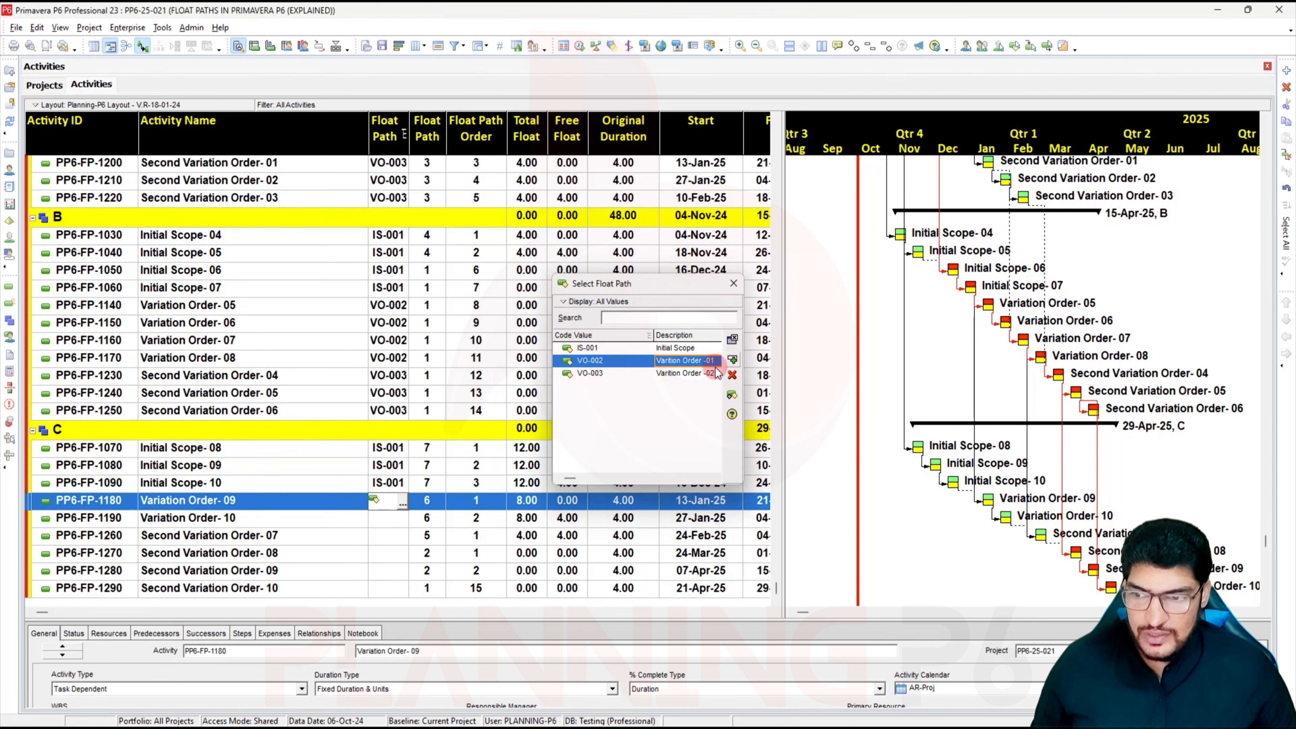
double_click(707, 363)
click(387, 519)
double_click(395, 519)
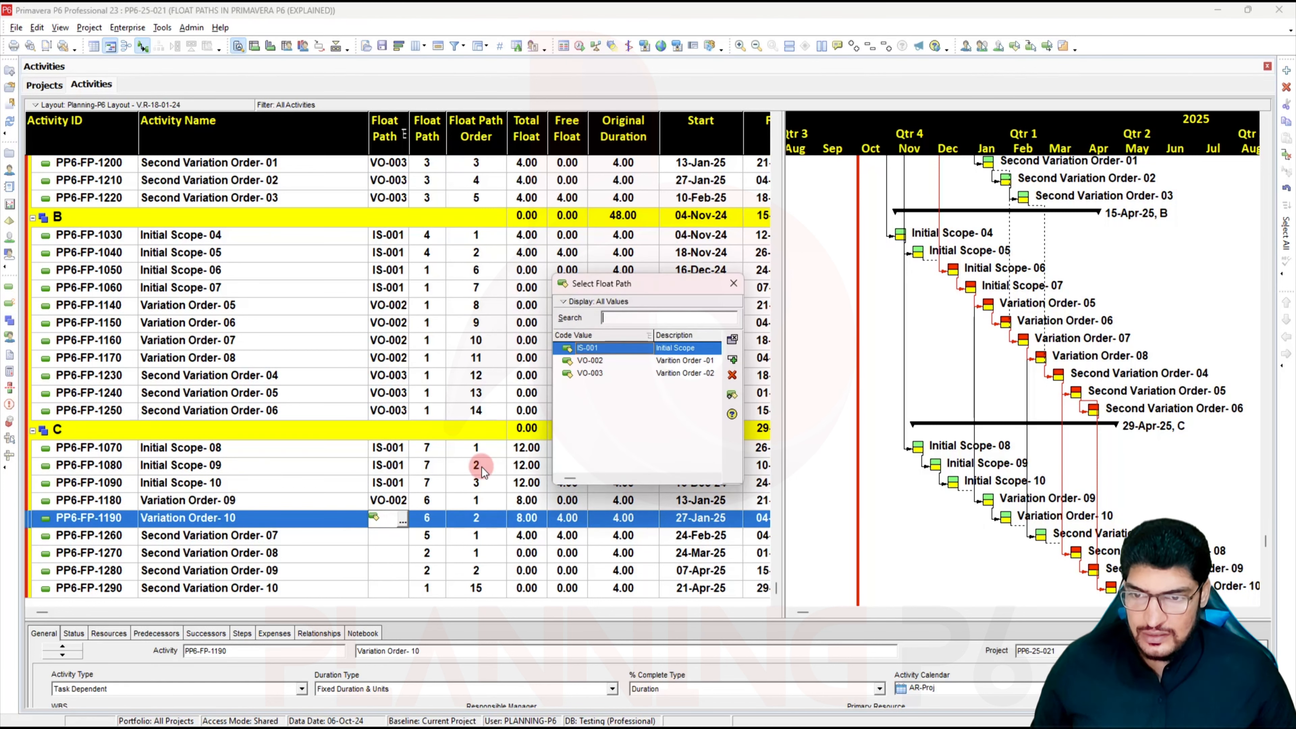
click(684, 362)
double_click(685, 363)
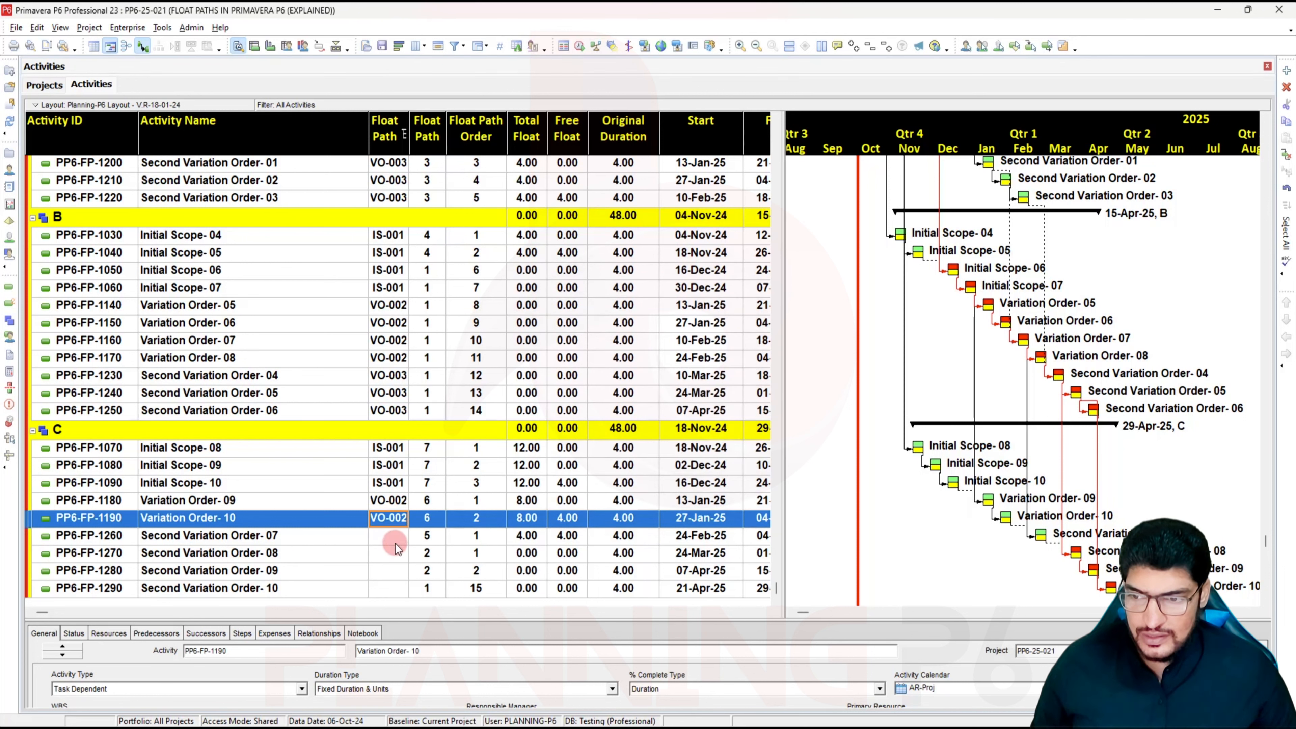
Step: Assign Float Path code VO-003 to Second Variation Order- 07 and fill it down through Second Variation Order- 10 in group C
click(396, 537)
double_click(391, 535)
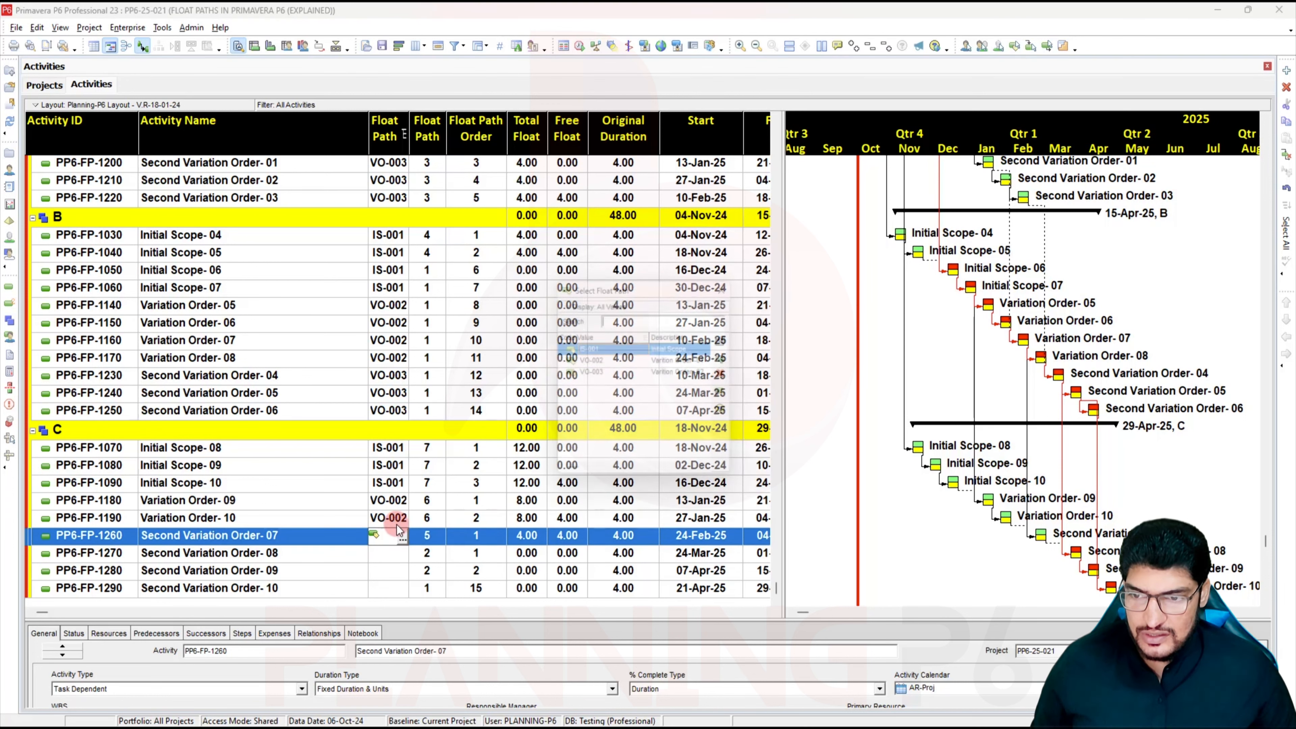
click(687, 374)
click(731, 360)
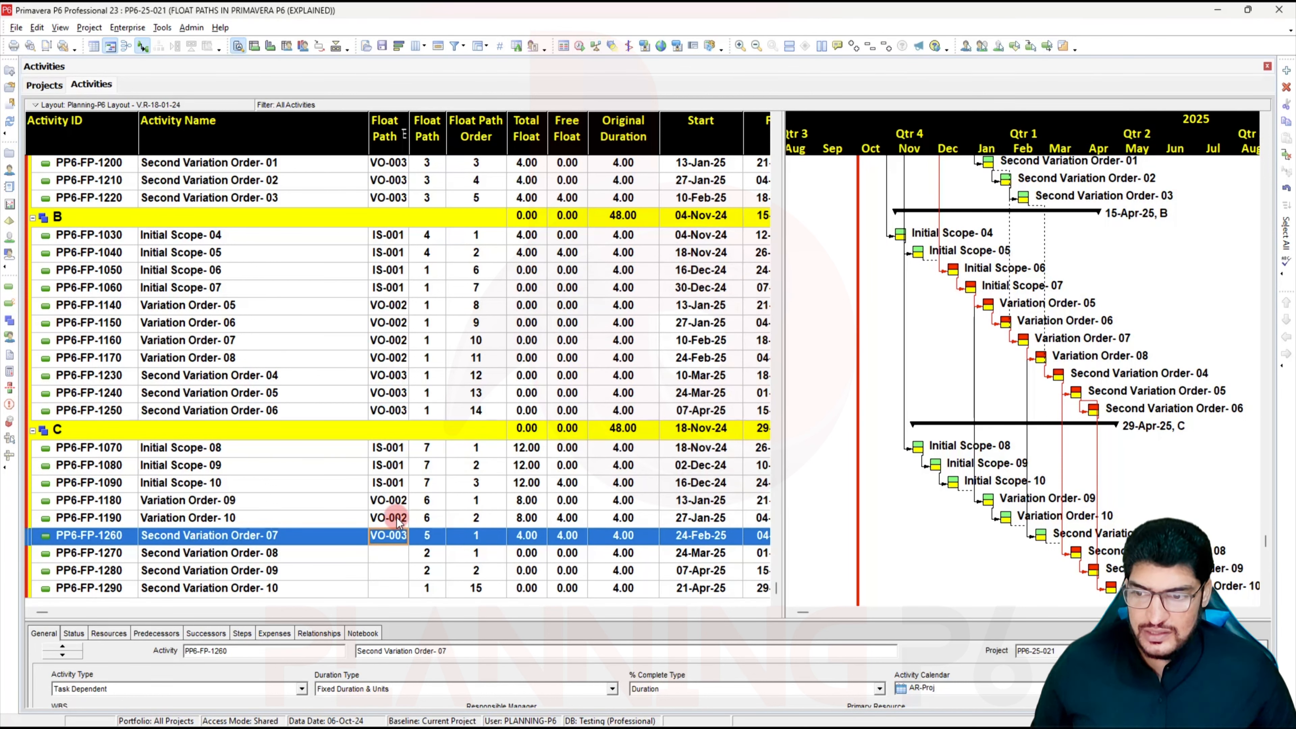
click(394, 594)
right_click(394, 593)
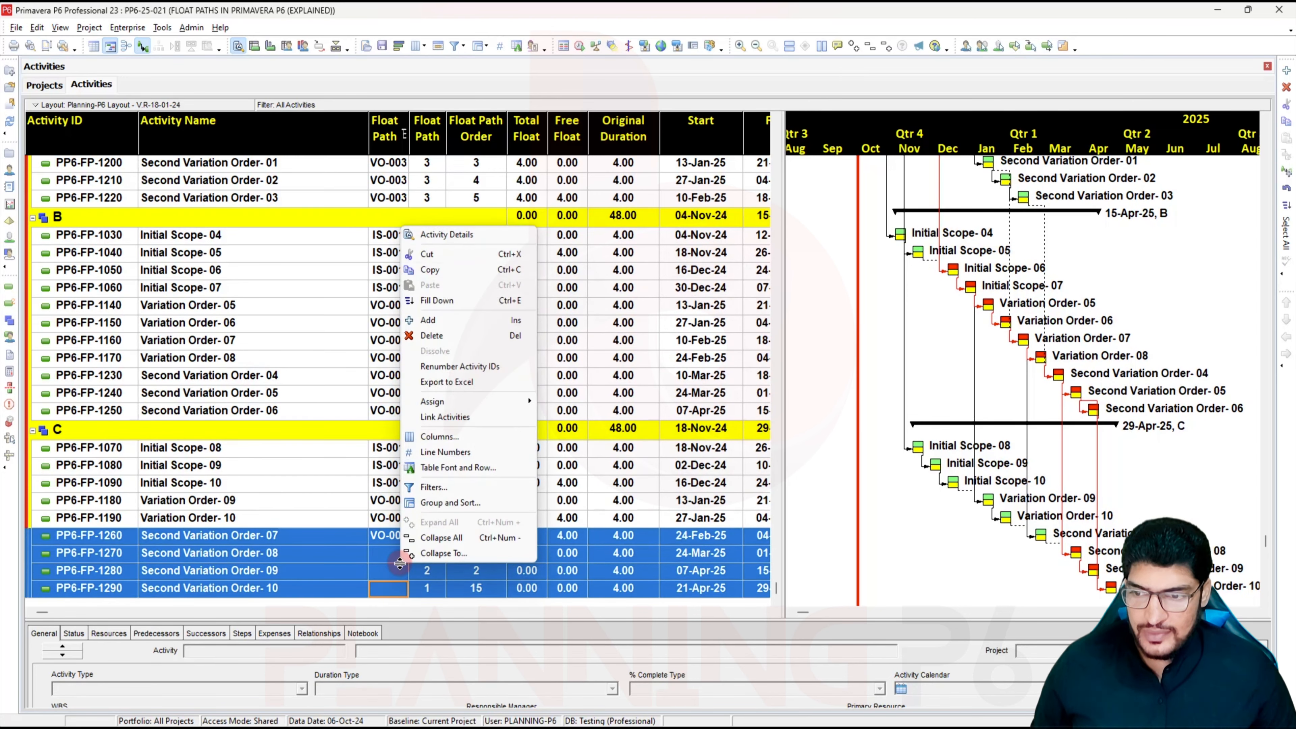
click(452, 302)
scroll(439, 408, up, 3)
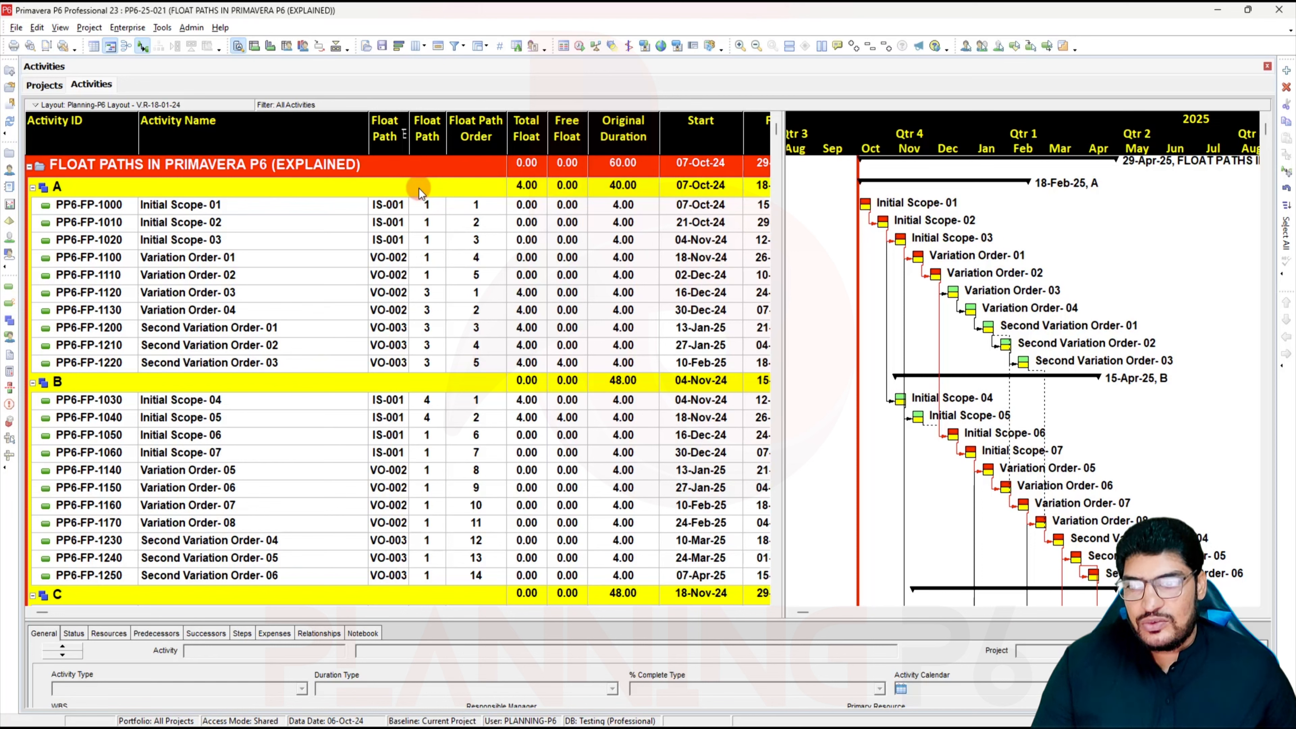
right_click(403, 309)
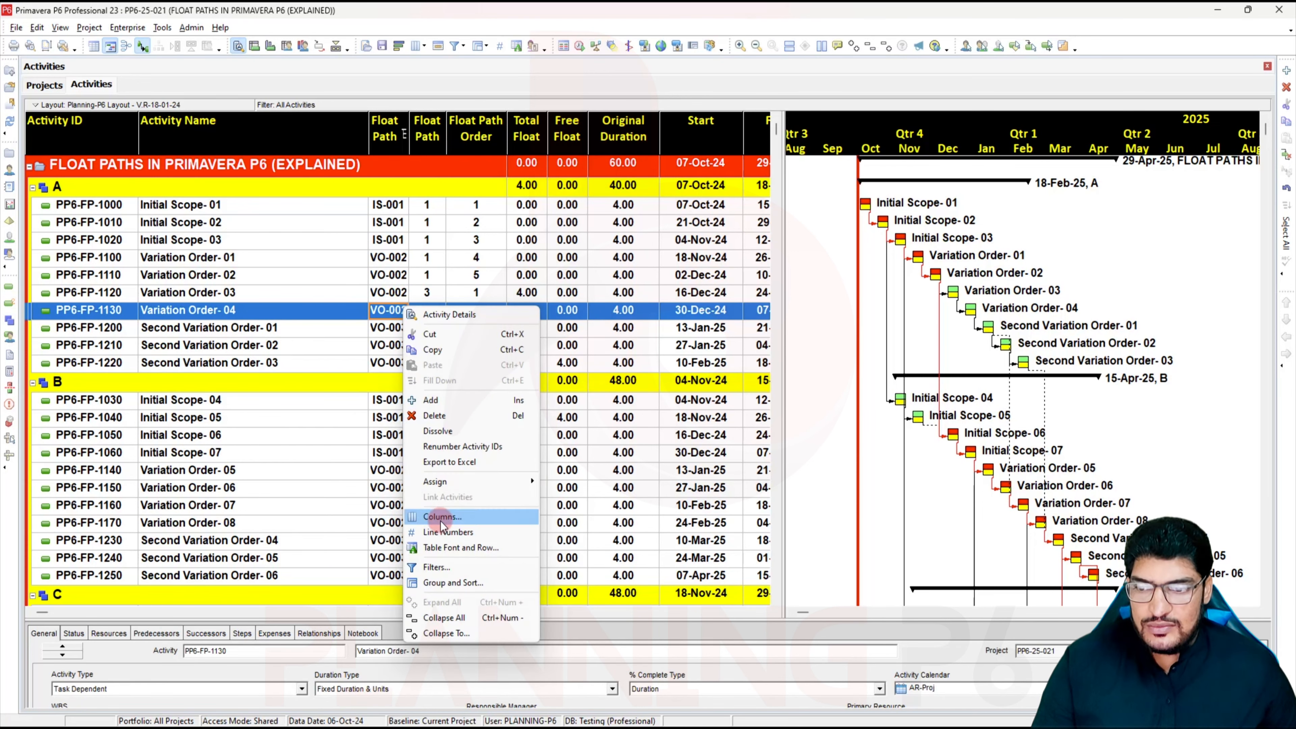
click(441, 521)
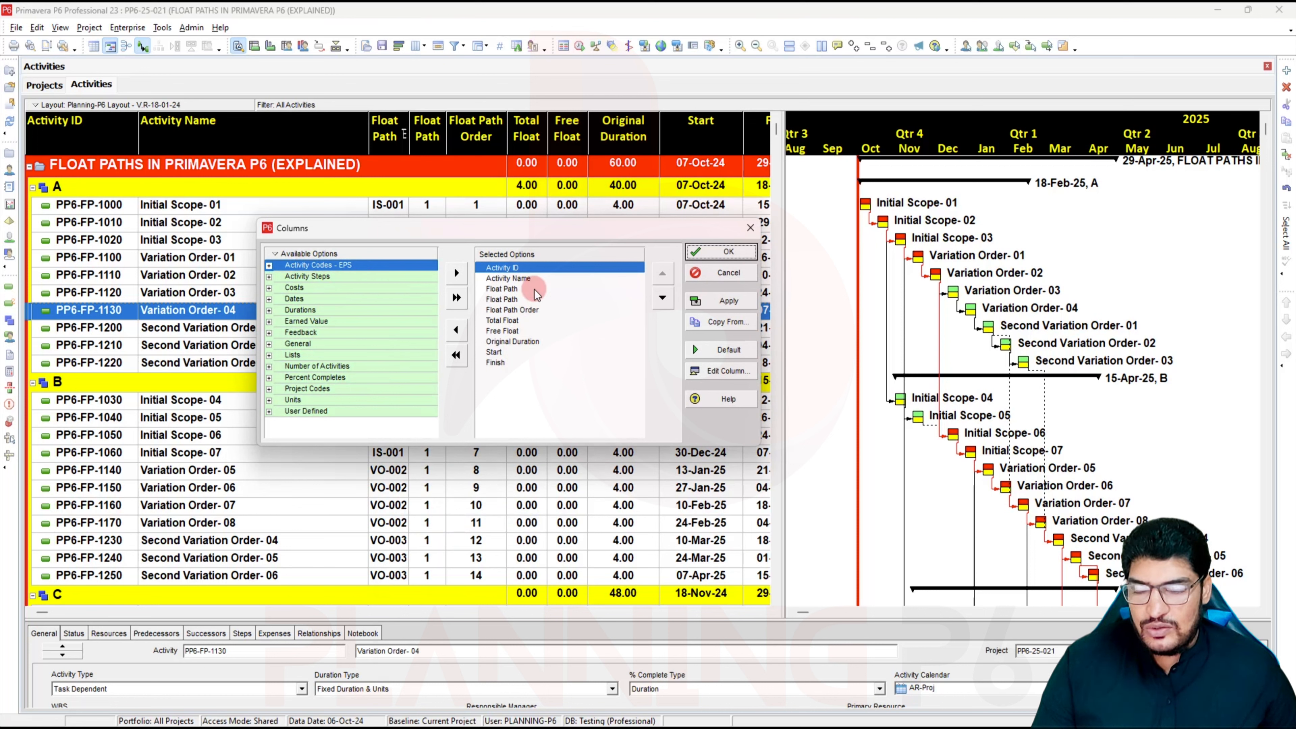
click(751, 229)
Step: Group the activities by the Float Path activity code instead of WBS and review the resulting bands
right_click(457, 237)
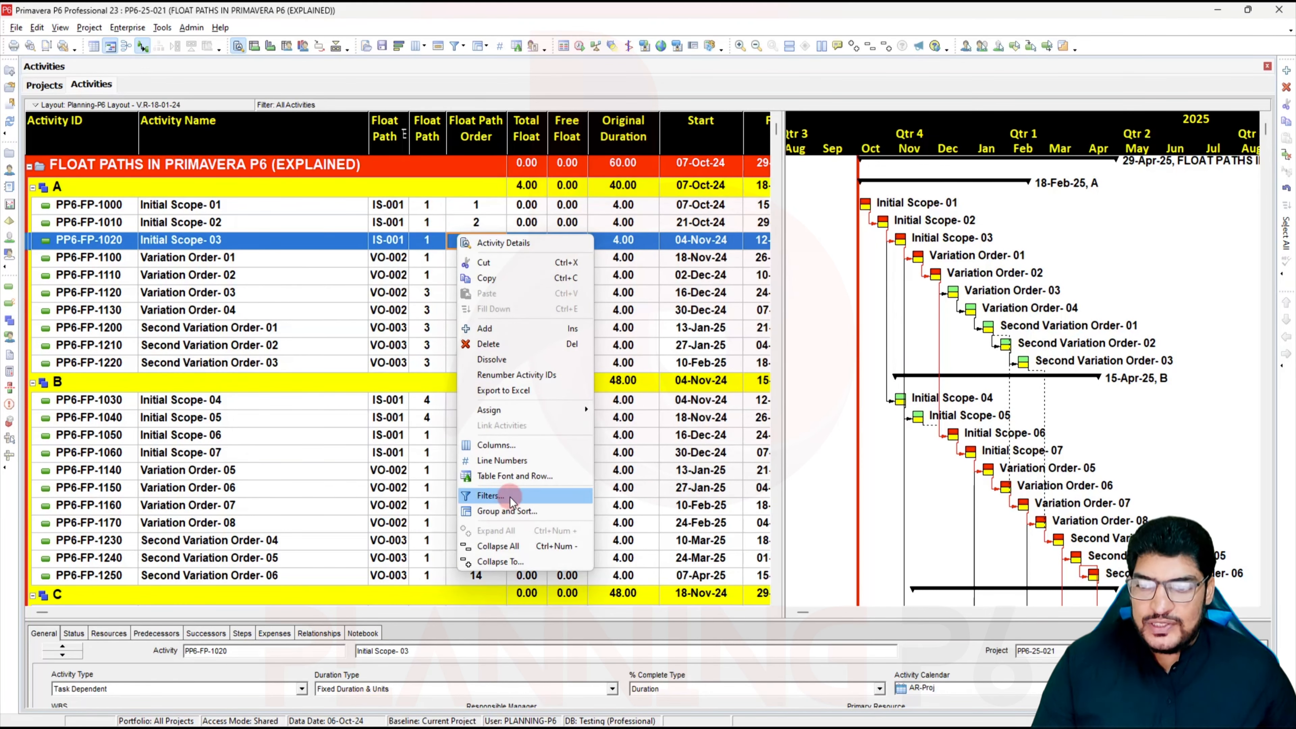
click(506, 511)
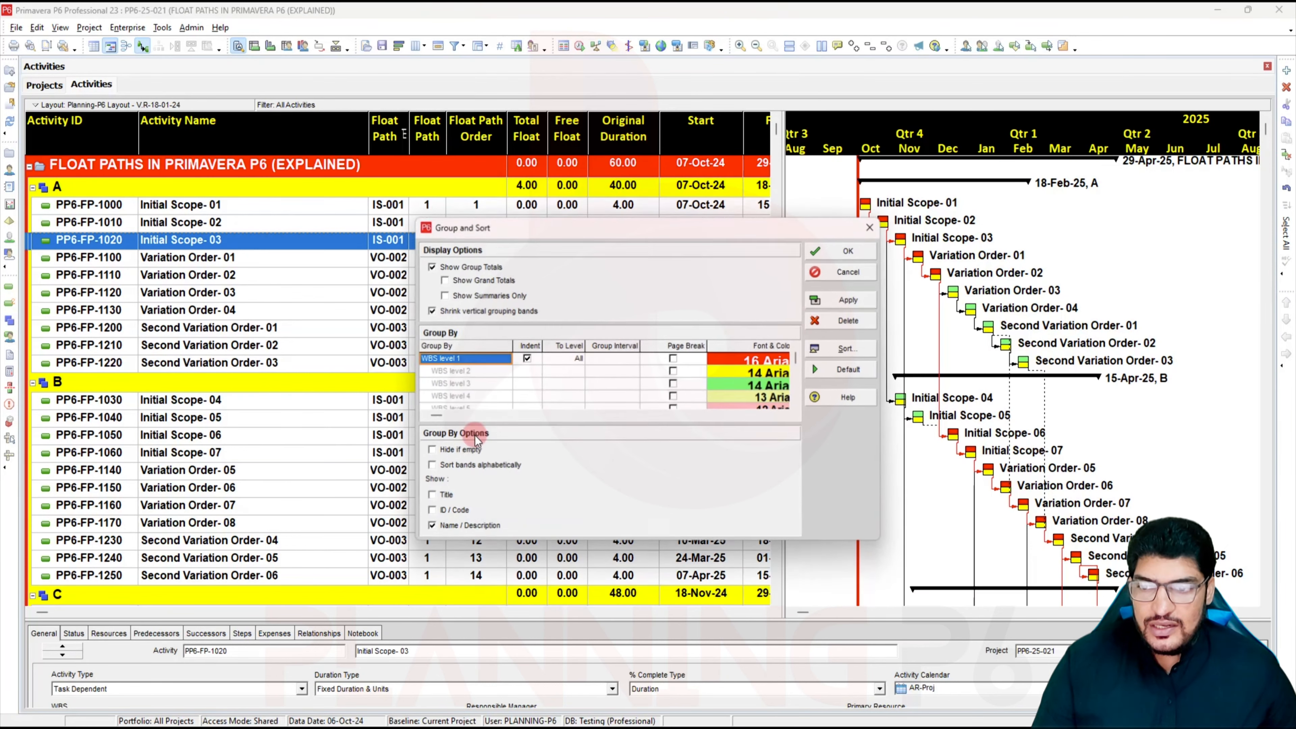
click(482, 364)
text(fl)
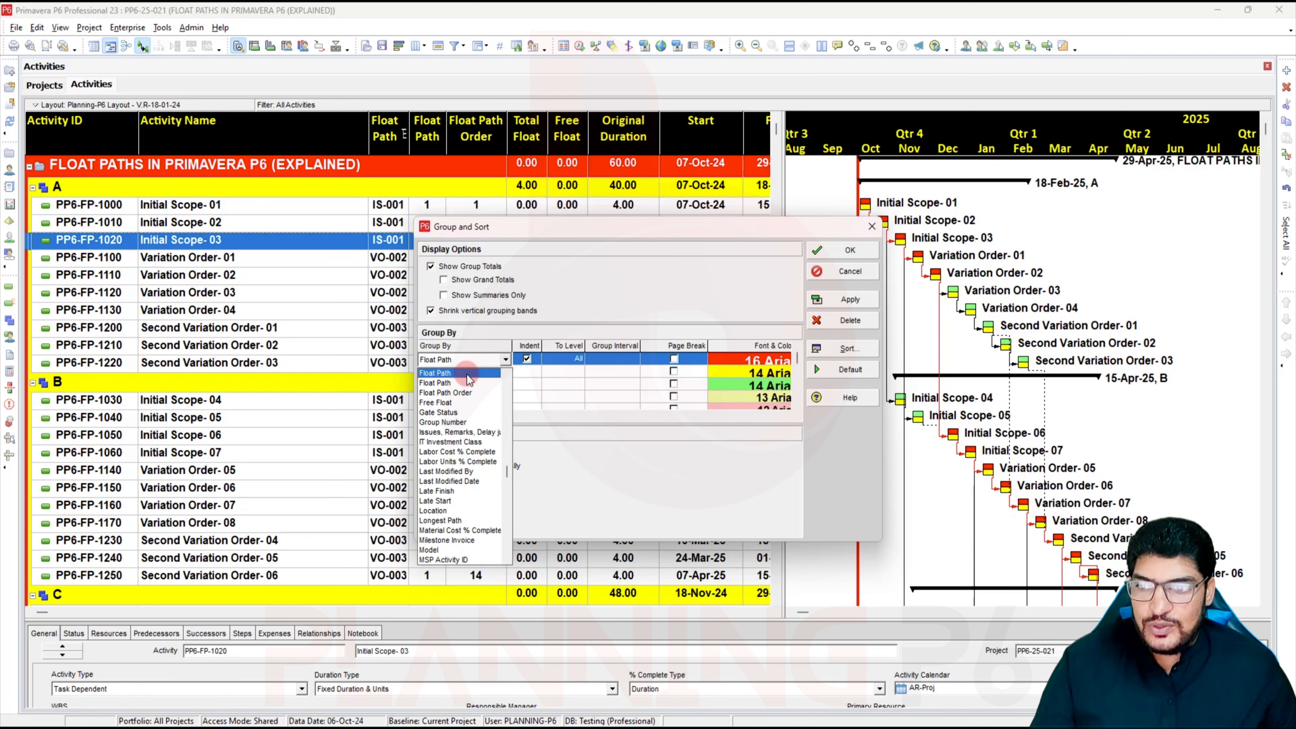
click(468, 381)
click(527, 360)
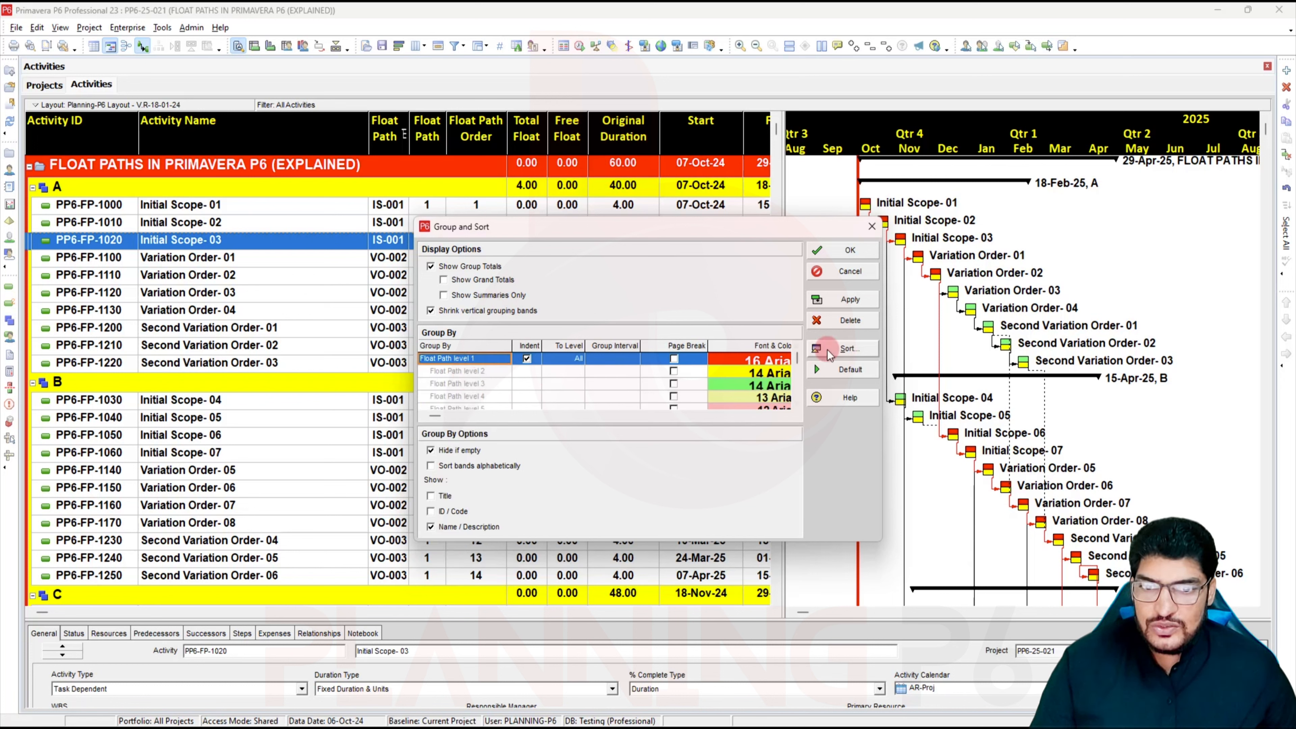
click(851, 299)
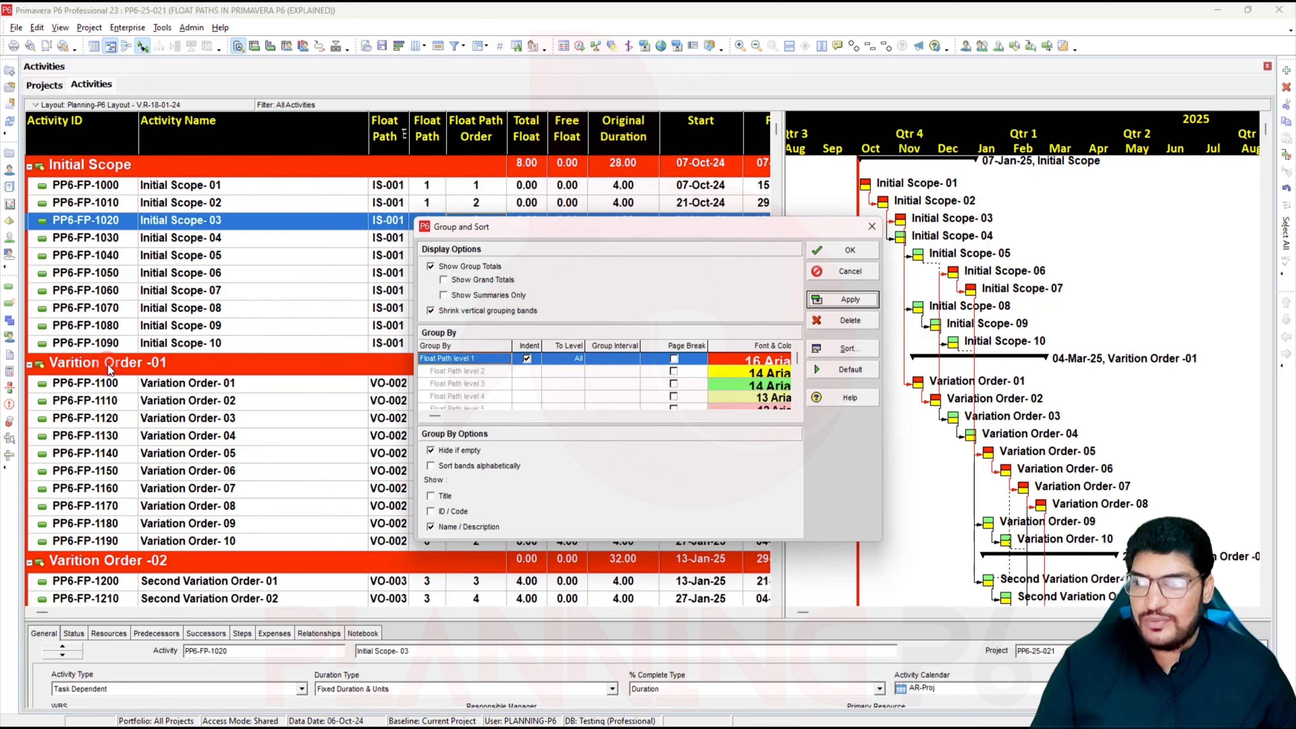
click(862, 232)
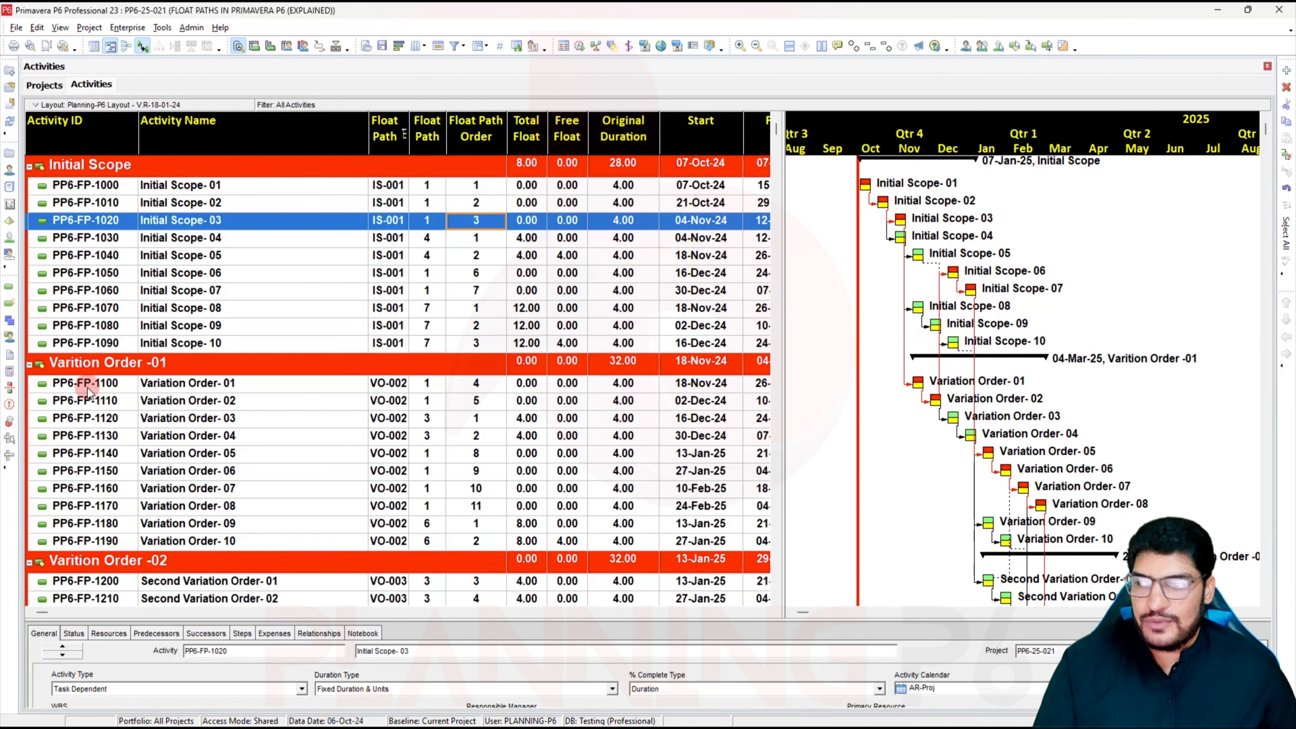
scroll(333, 457, down, 3)
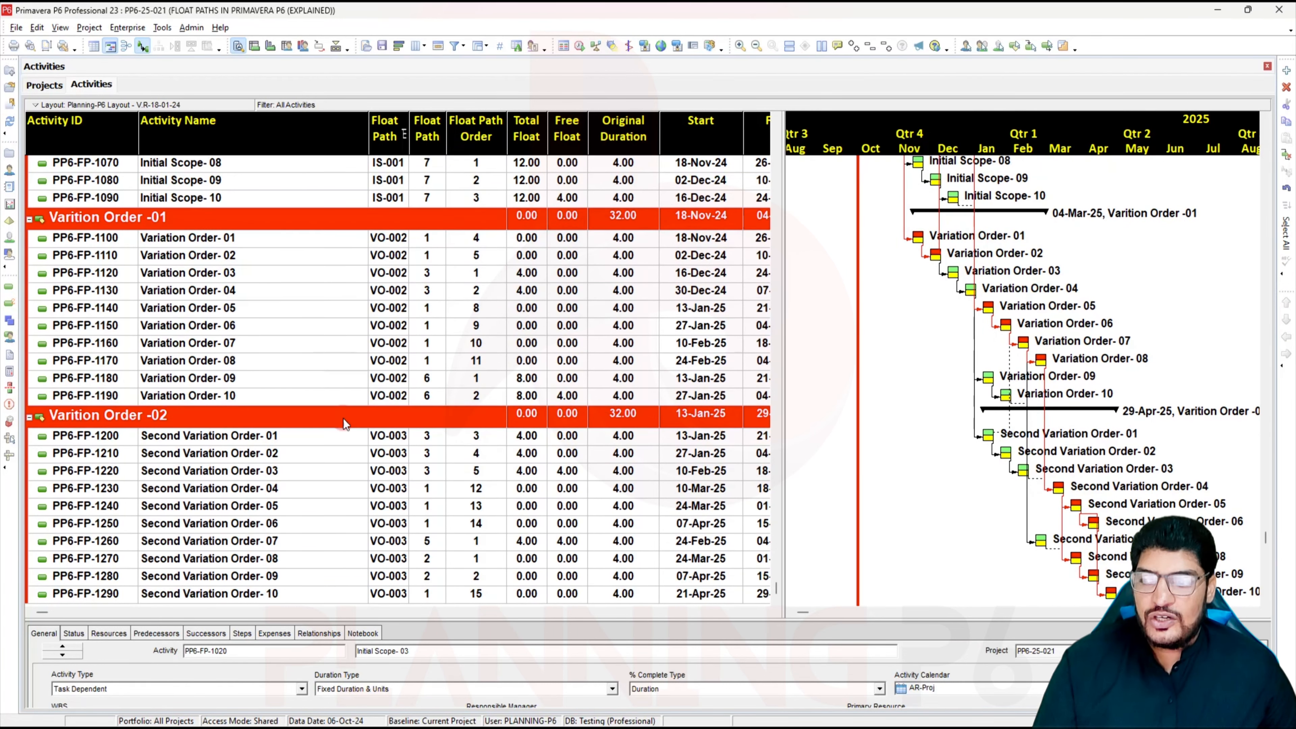
scroll(386, 367, up, 3)
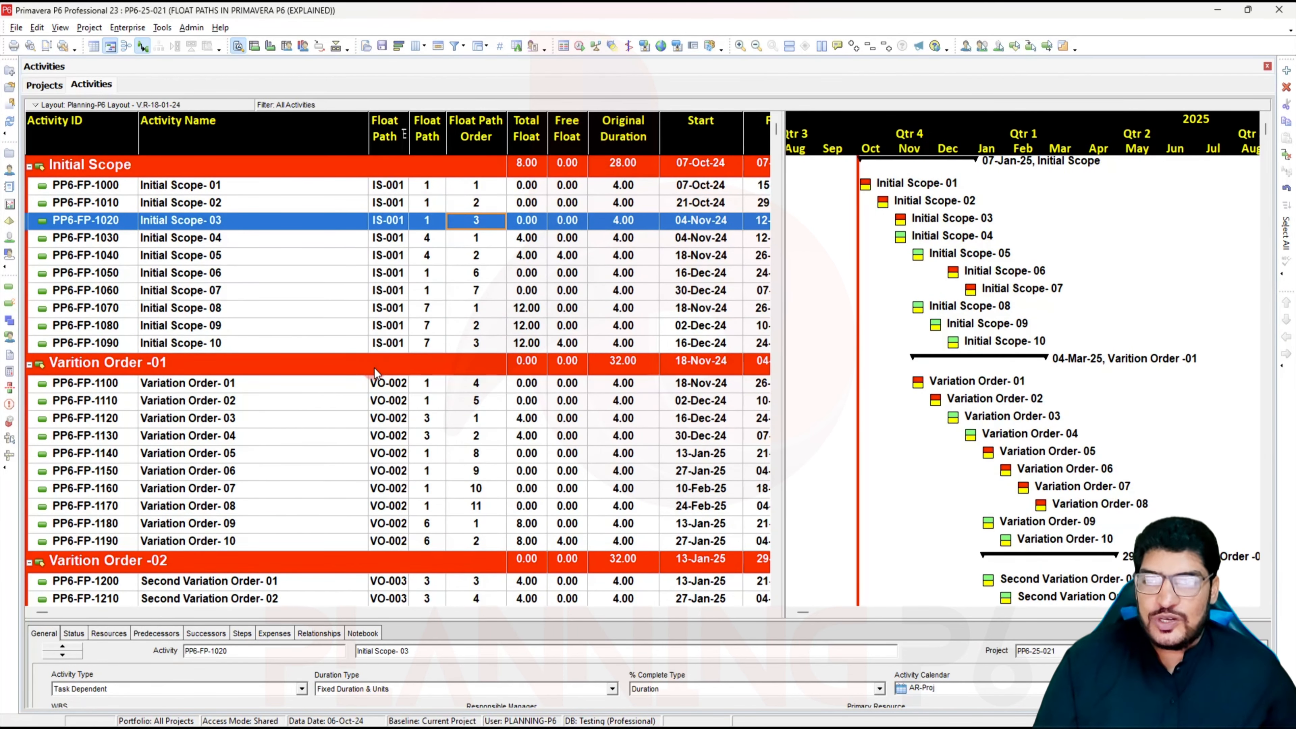